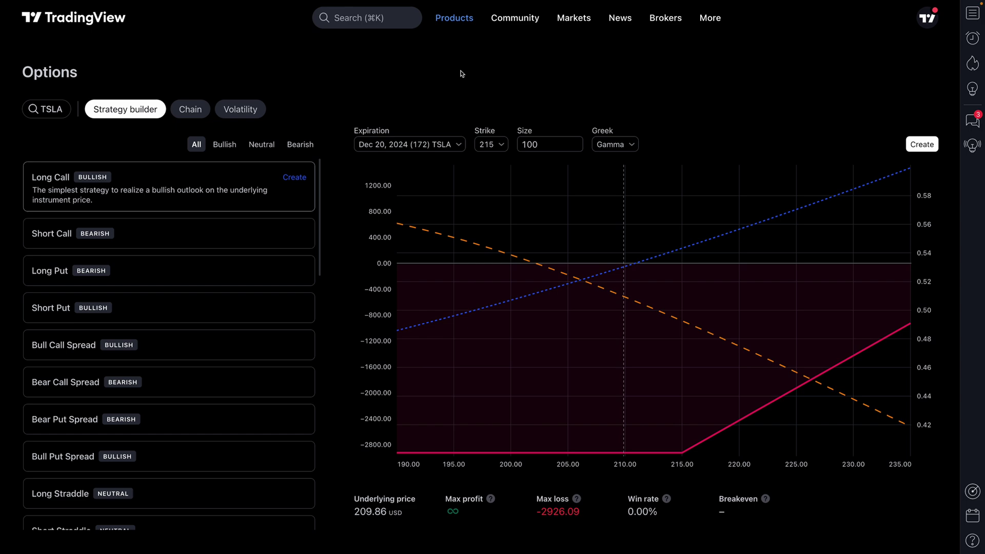
Preview the TSLA Short Call, Long Put and Short Put payoffs, ending on Bull Call Spread.
click(194, 235)
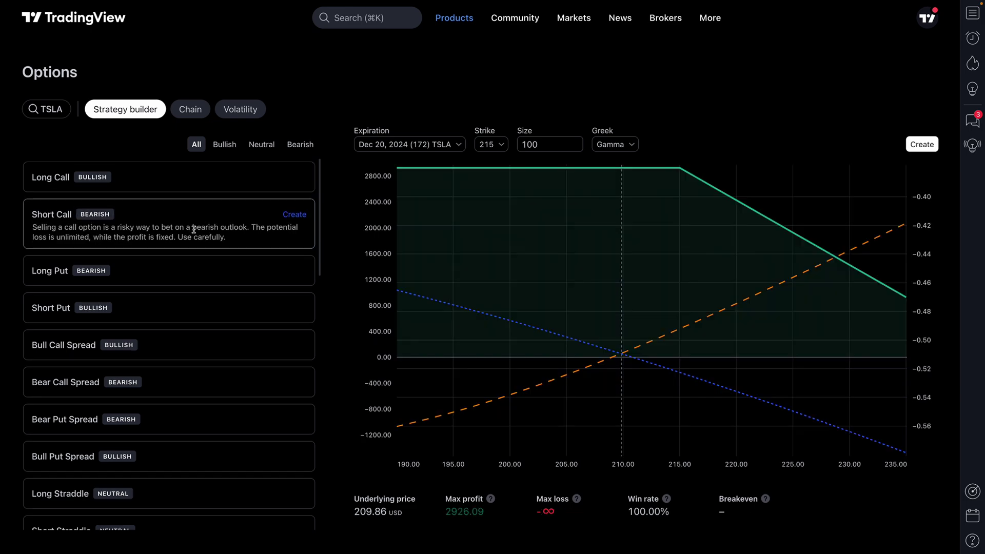
click(208, 277)
click(204, 308)
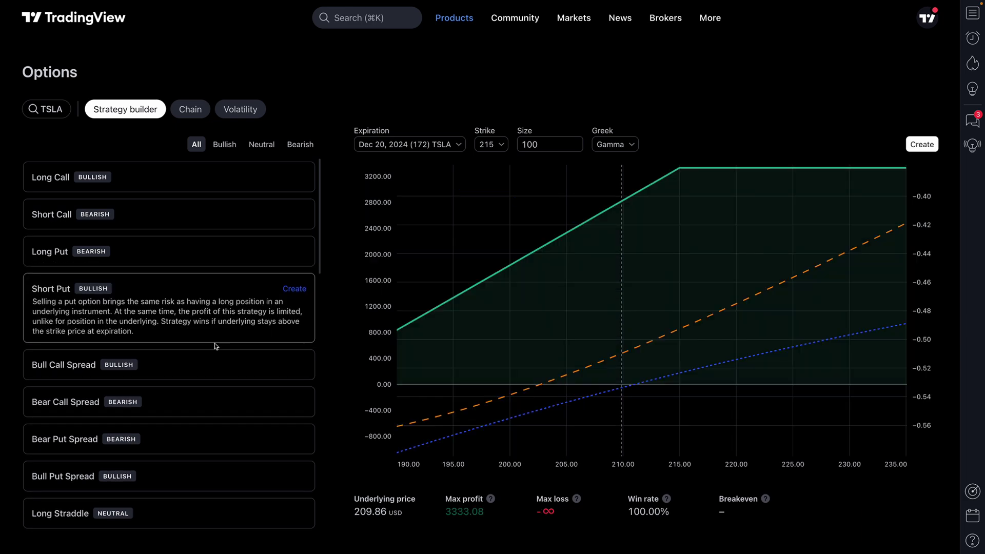
click(216, 370)
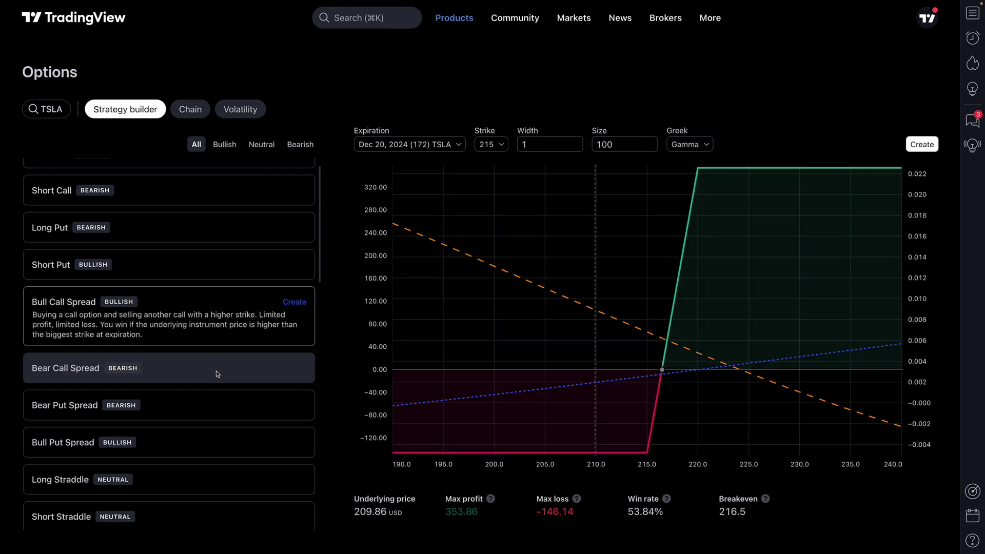
Visit the TradingView home page, then reopen Products > Options to show the TSLA Long Call.
click(99, 20)
mouse_move(446, 29)
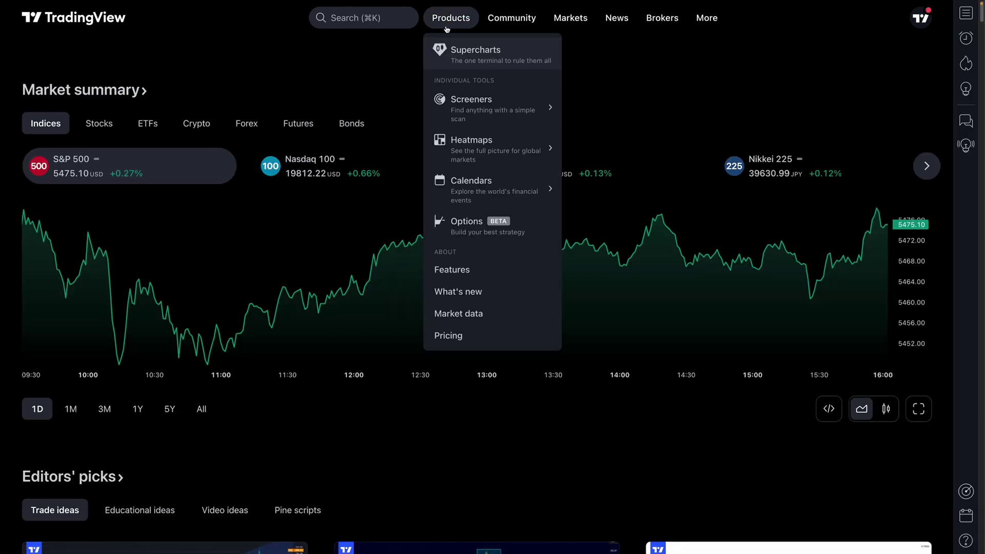
click(491, 225)
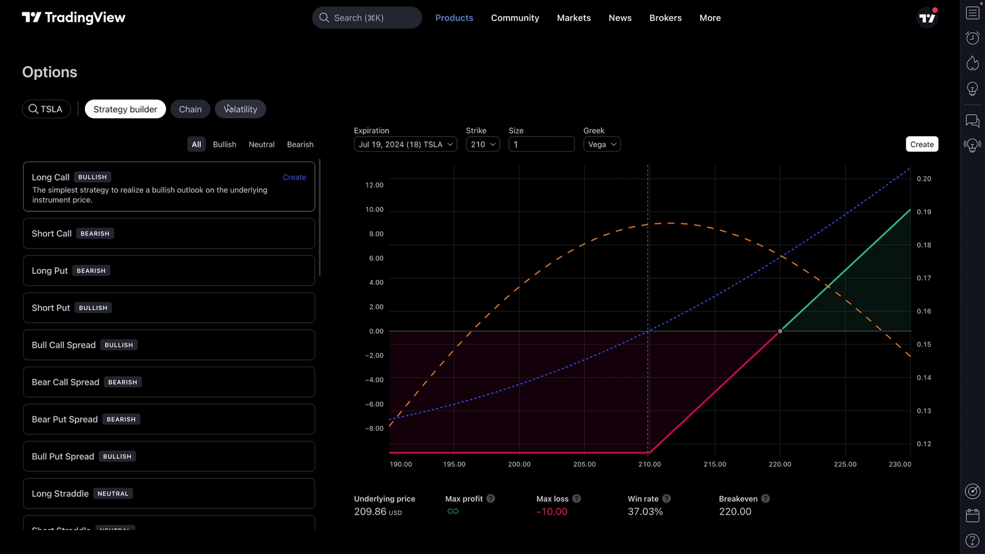
click(141, 233)
click(147, 275)
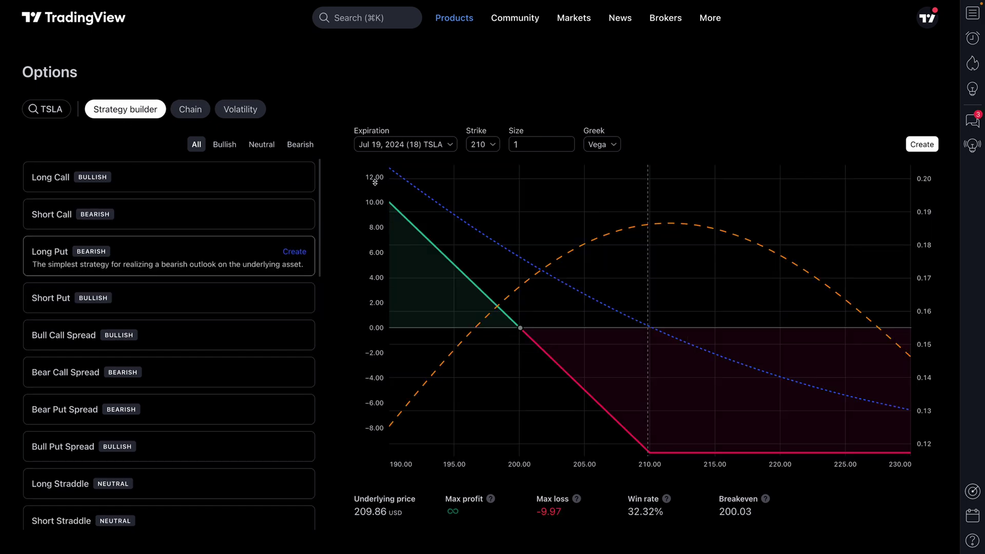
click(267, 309)
click(213, 373)
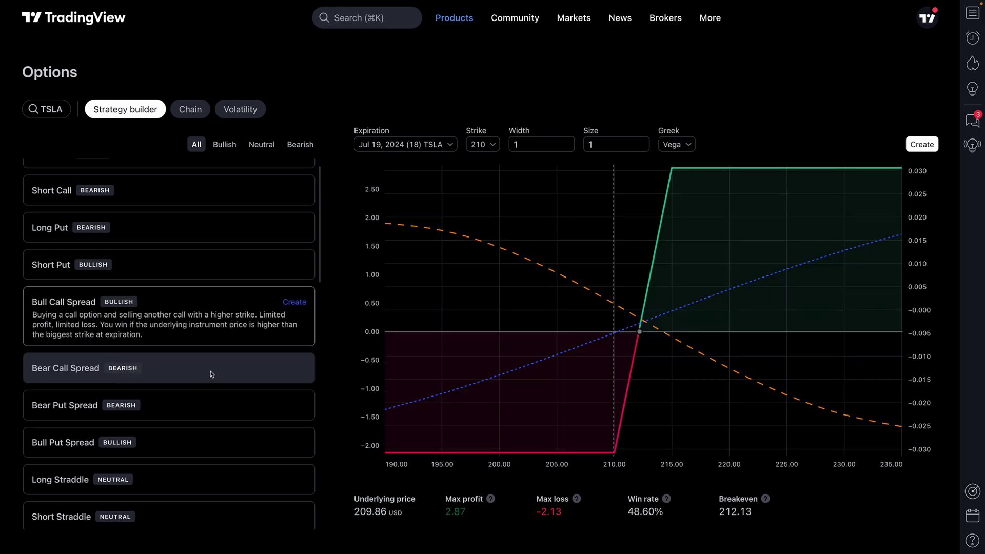
click(212, 374)
click(211, 374)
click(212, 376)
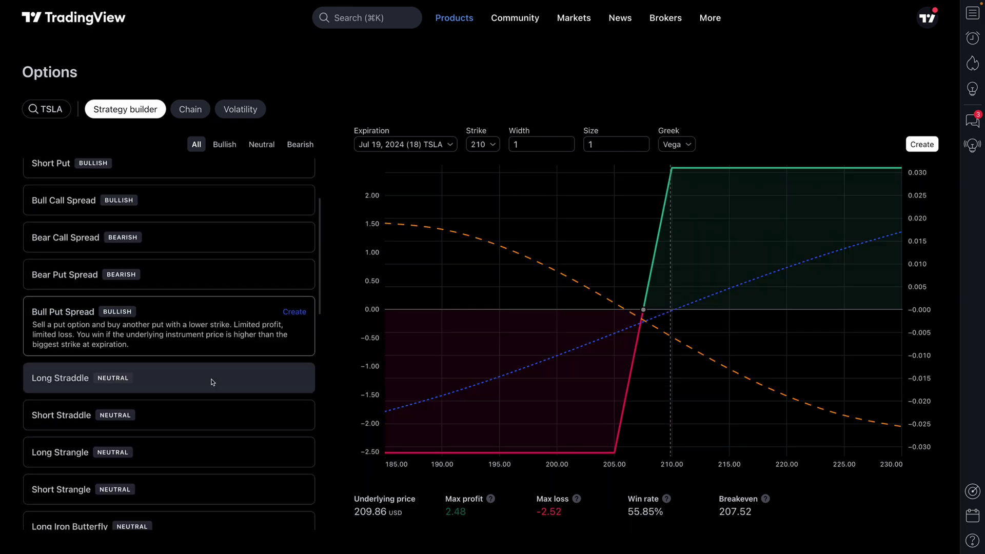
click(213, 380)
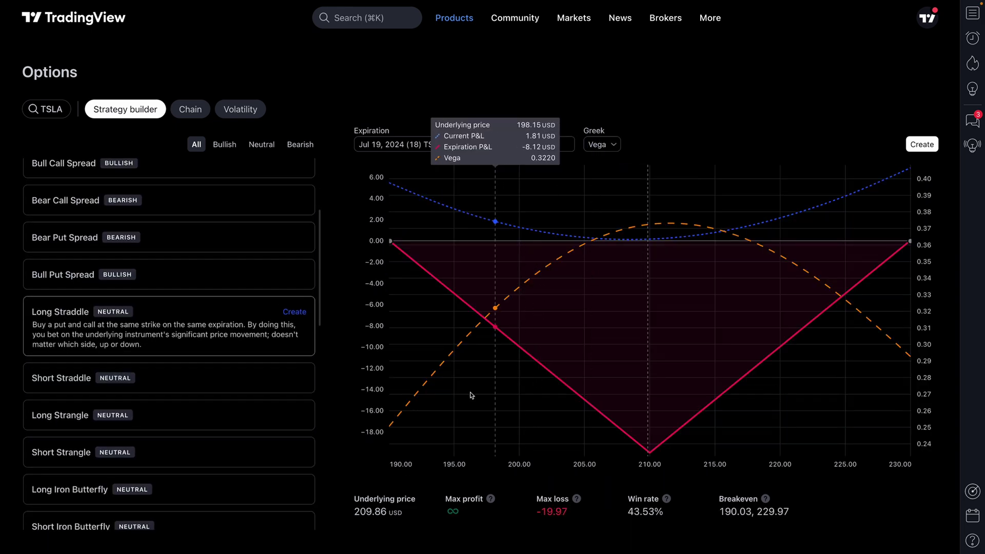
scroll(219, 245, up, 3)
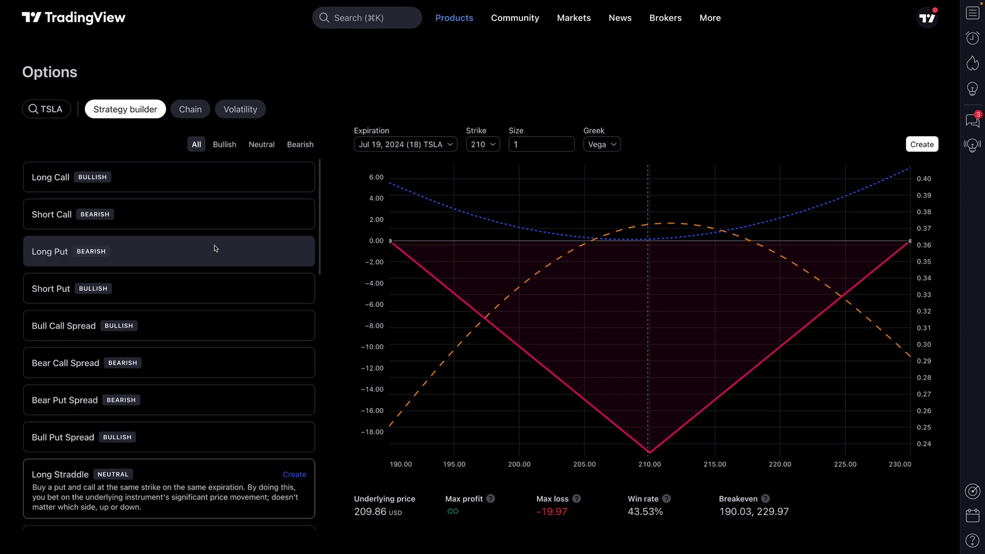
click(166, 186)
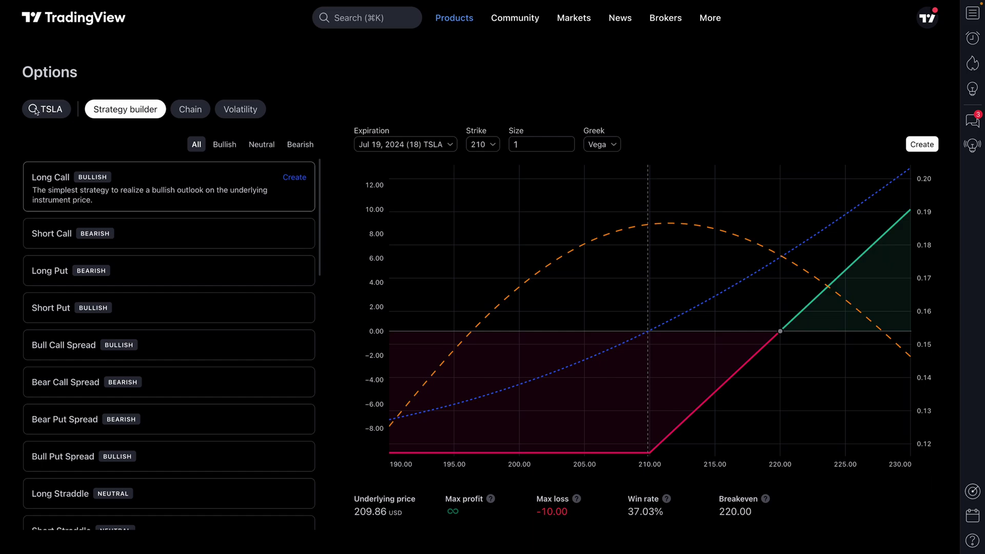
Replace TSLA with SPY as the strategy builder's underlying symbol.
click(51, 110)
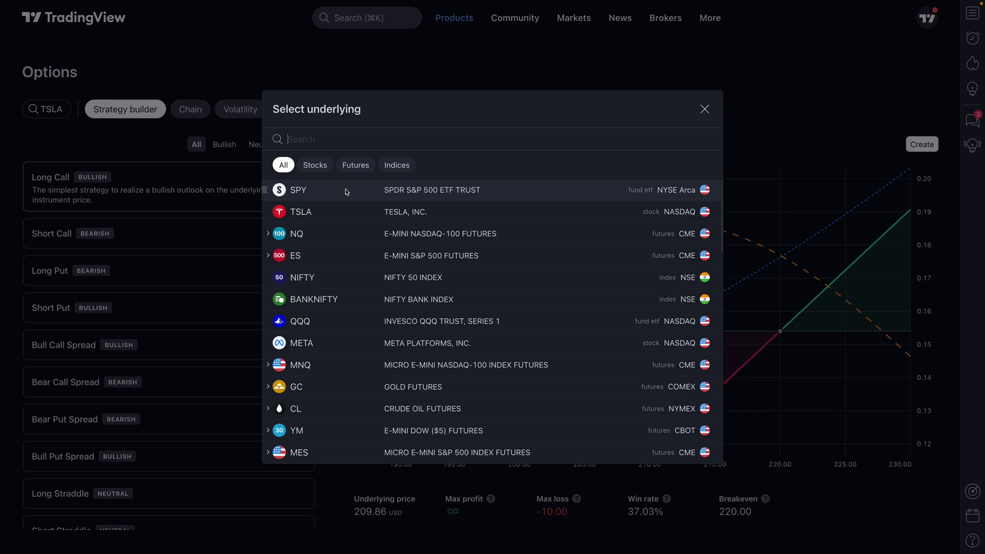
click(320, 193)
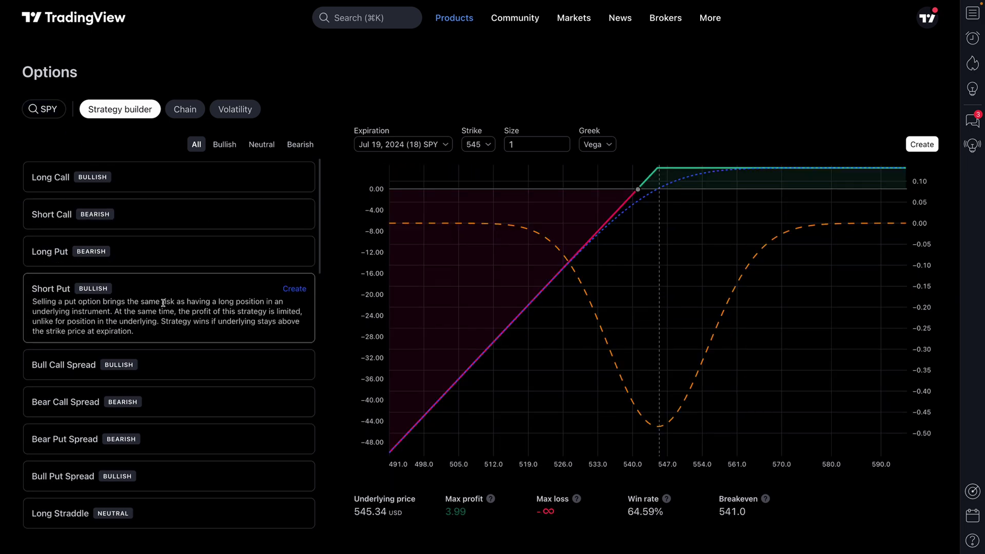
Cycle through the Bullish, Neutral, Bearish and All filters, then load the SPY Long Call at strike 545.
scroll(182, 380, down, 1)
scroll(183, 380, down, 3)
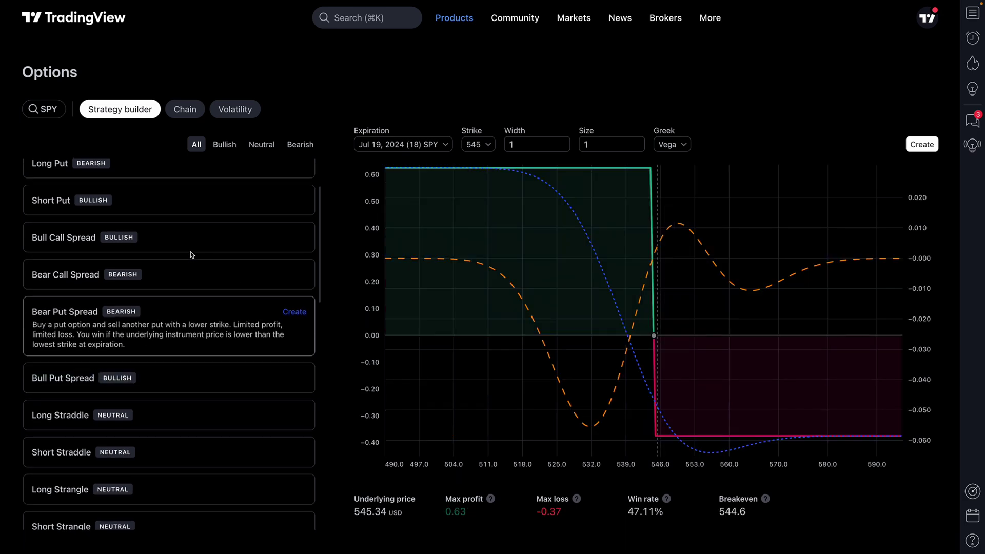
click(220, 146)
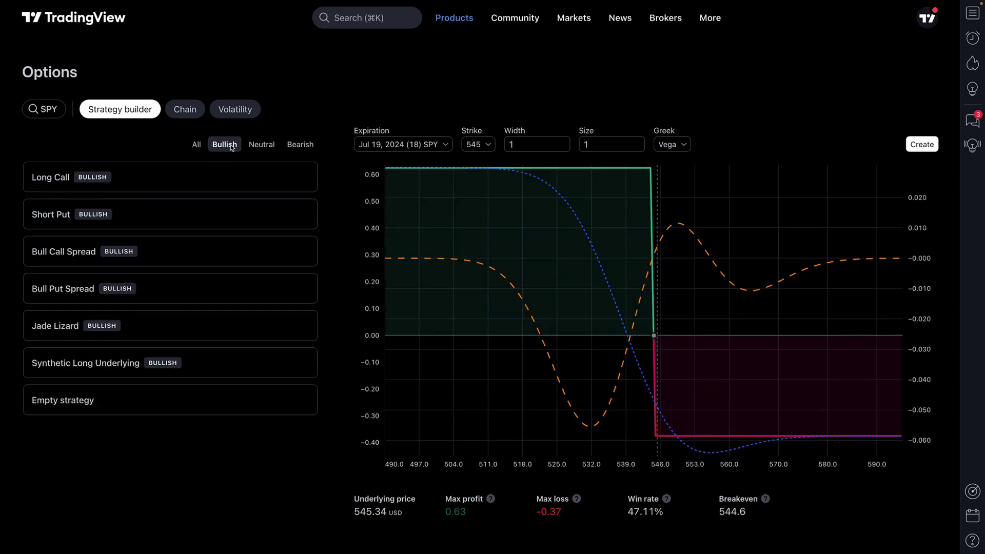
click(262, 146)
click(290, 147)
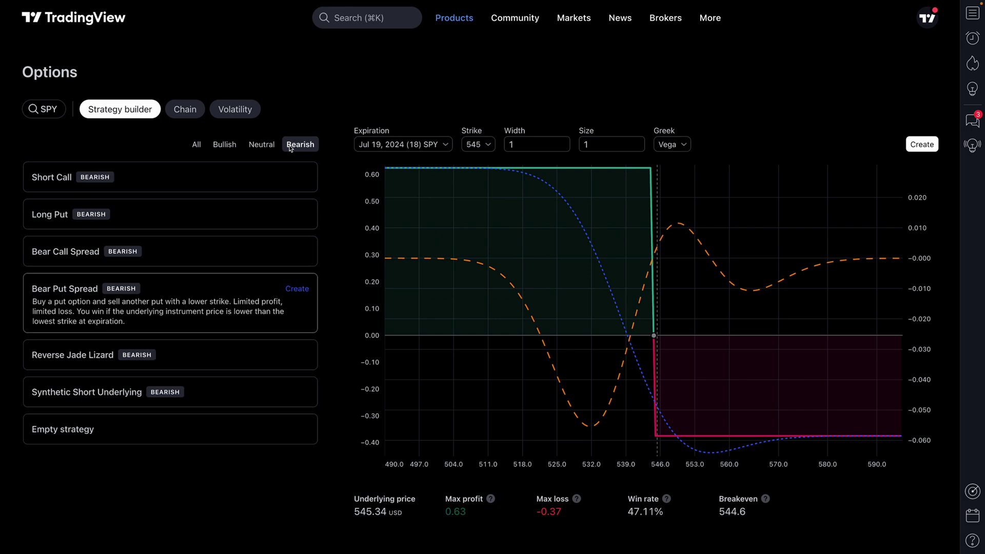
click(196, 145)
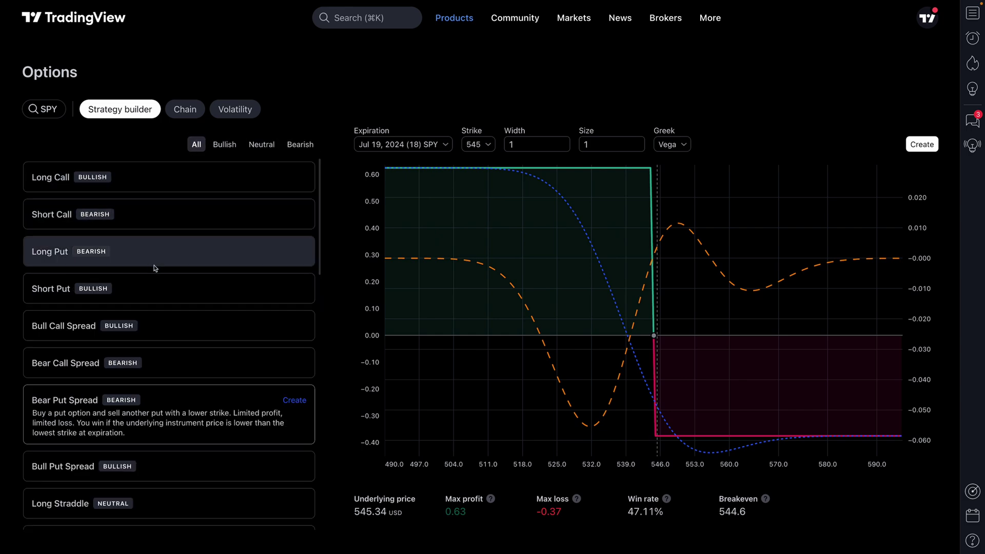
click(154, 184)
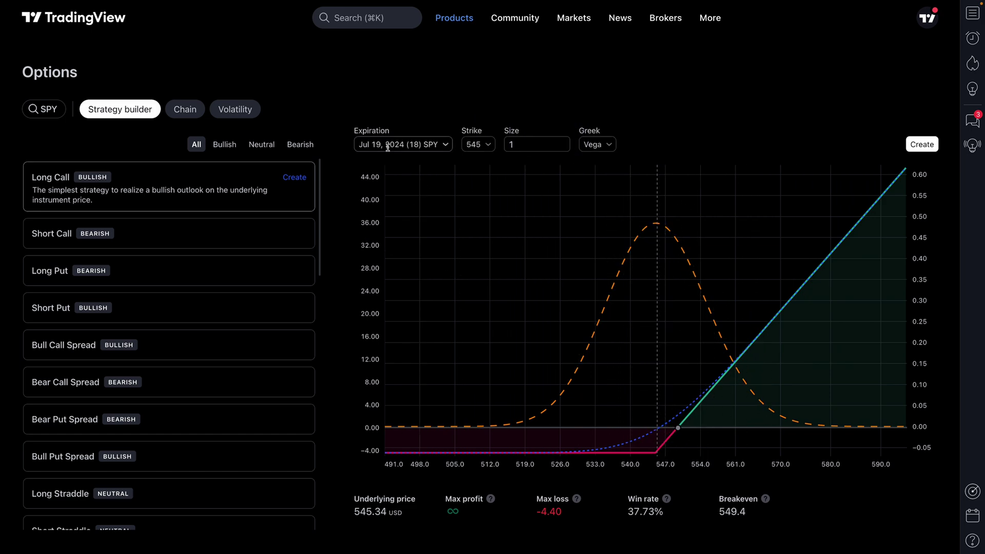
Choose Sep 30, 2024 (91 days) as the SPY Long Call's expiration date.
click(406, 145)
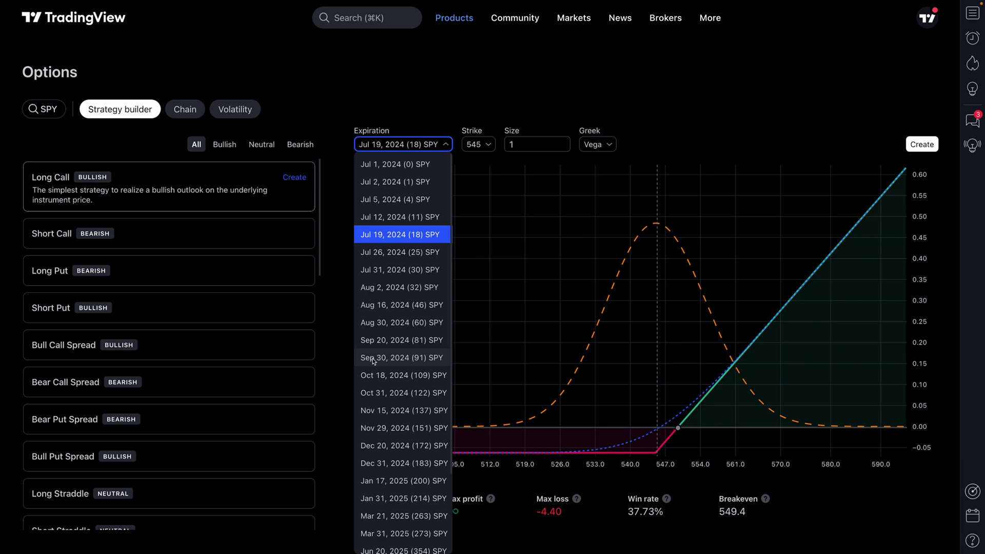
click(399, 359)
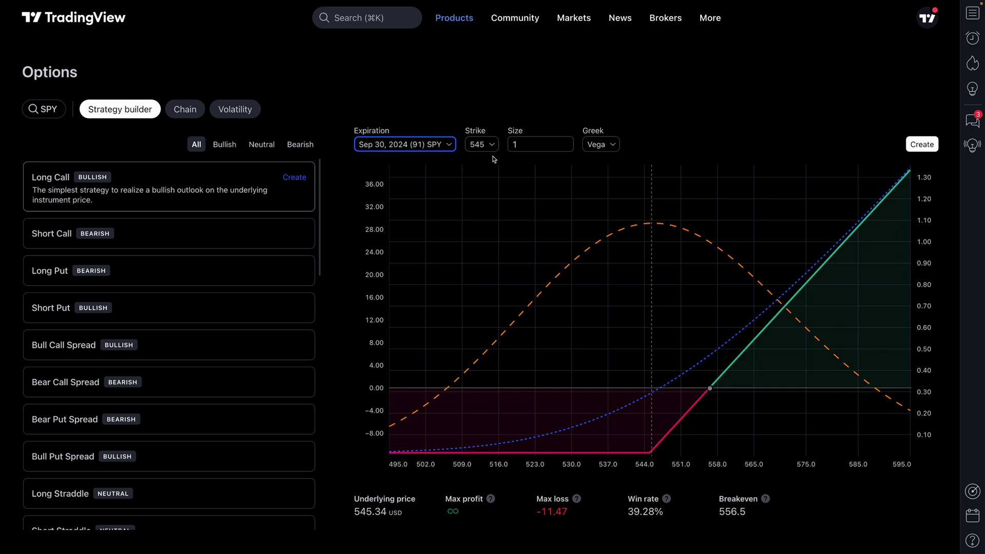
Set the SPY Long Call's strike price to 600.
click(480, 145)
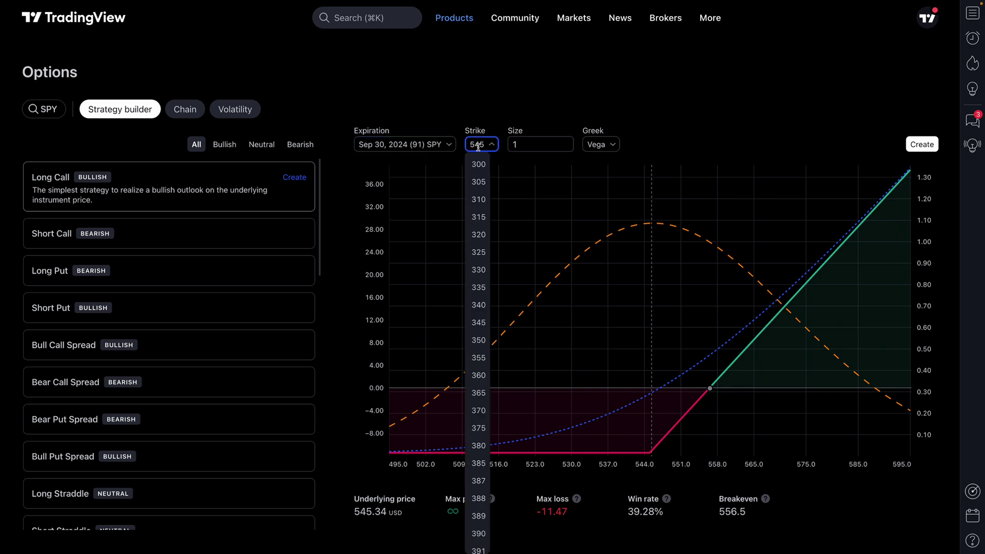
scroll(483, 436, down, 7)
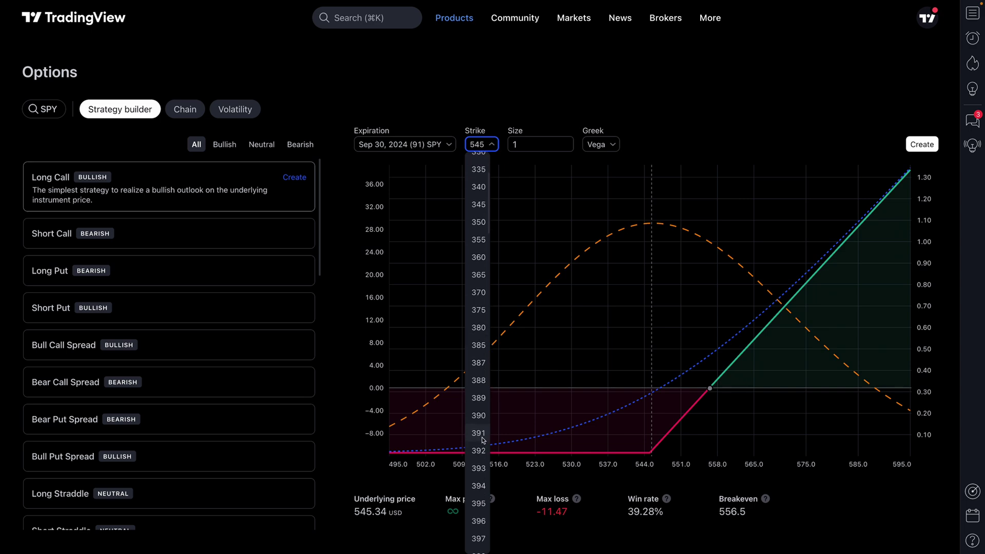
scroll(483, 437, down, 5)
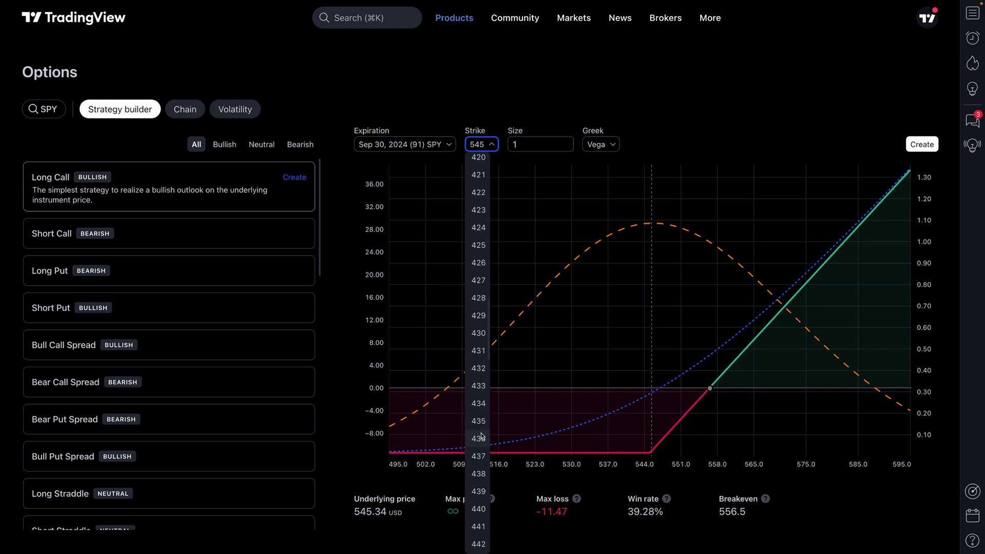
scroll(482, 433, down, 3)
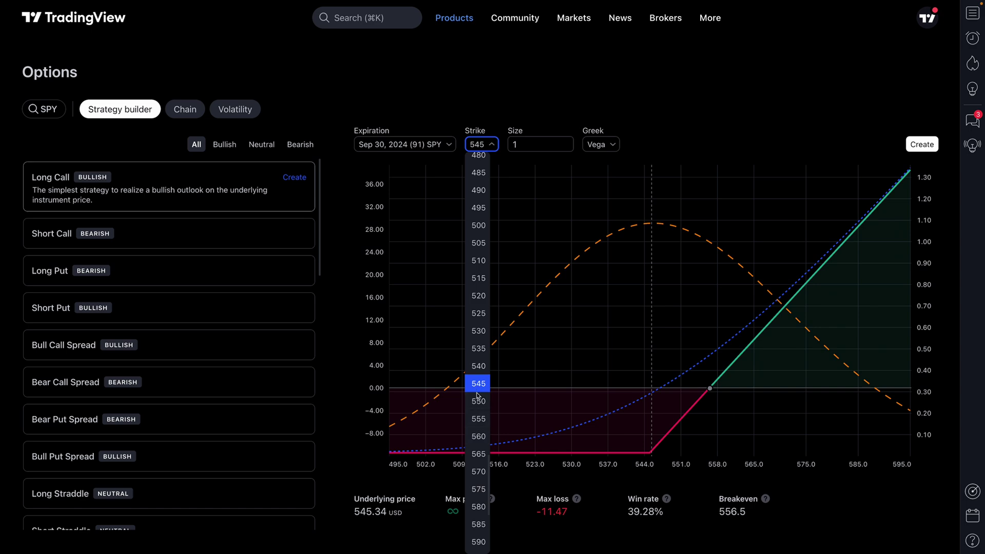
scroll(477, 444, down, 2)
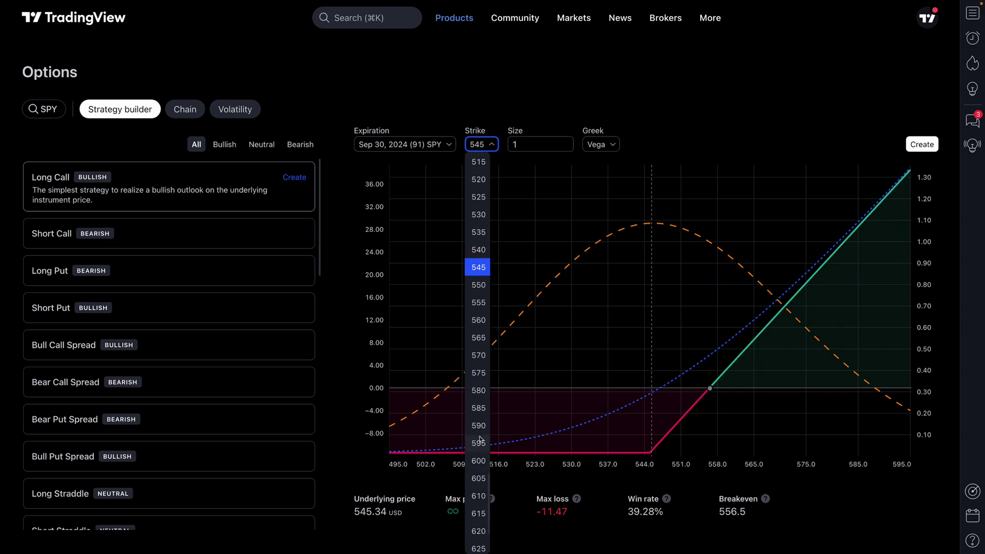
click(478, 460)
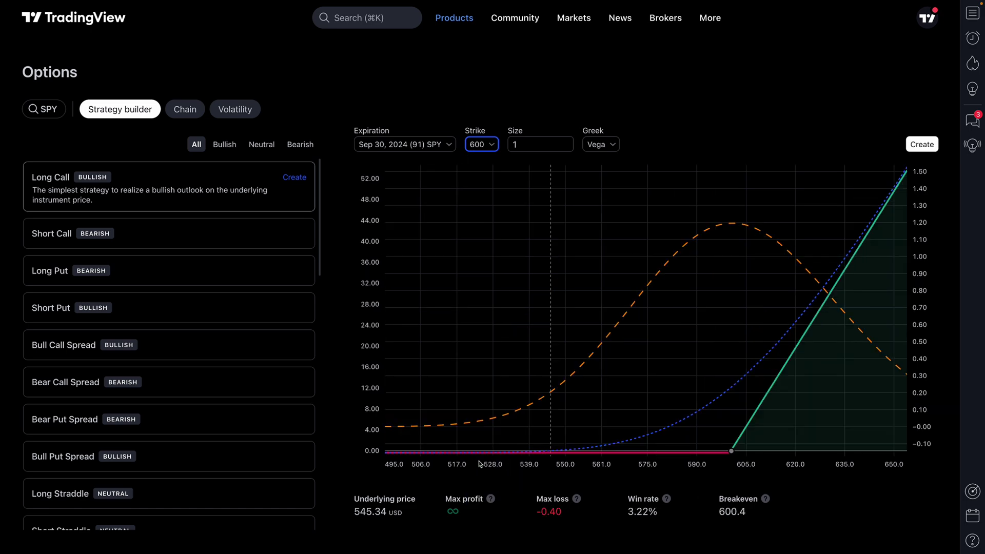
Change the position size to 100.
mouse_move(590, 309)
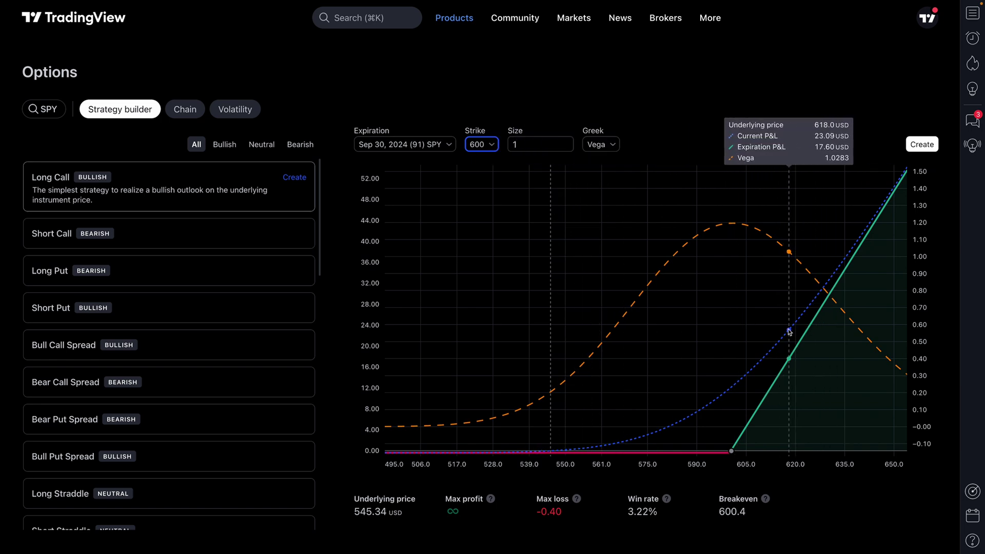
click(521, 145)
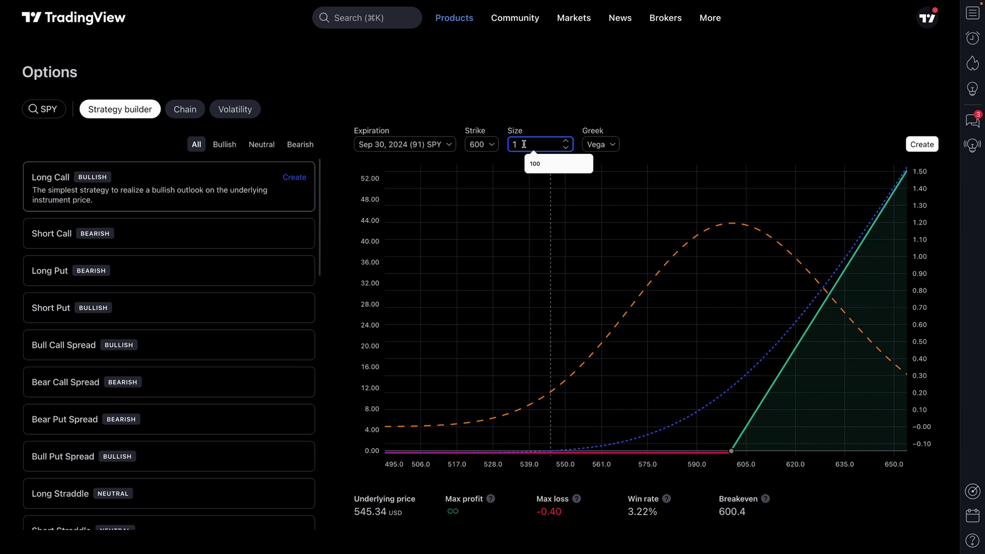
text(0)
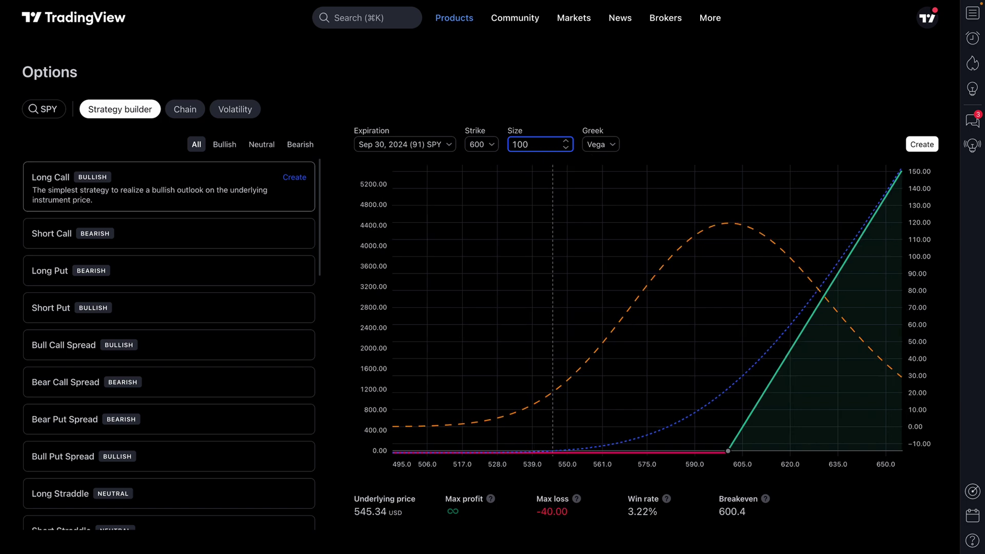
text(0)
click(698, 110)
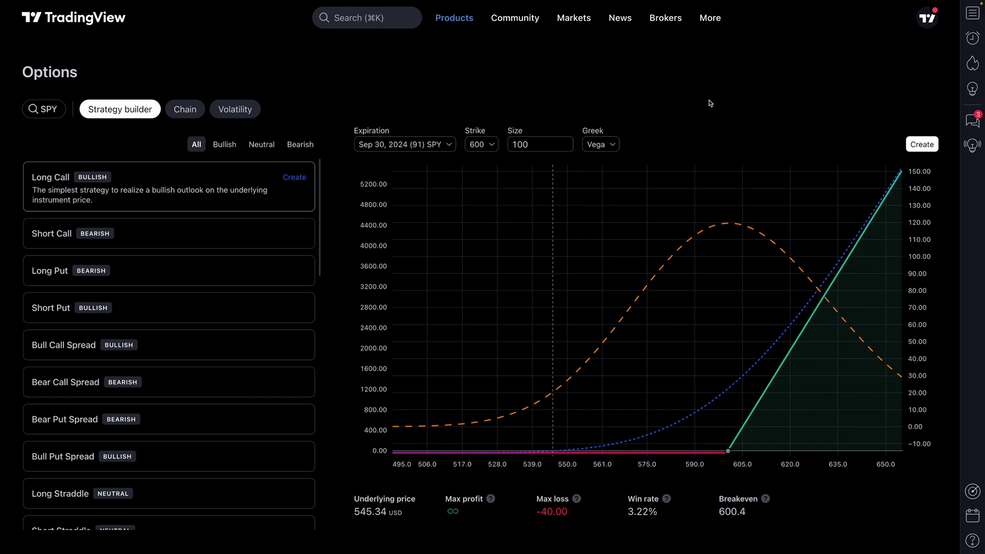
Replace the Vega curve with Theta on the SPY Long Call chart, then highlight the underlying price.
click(603, 145)
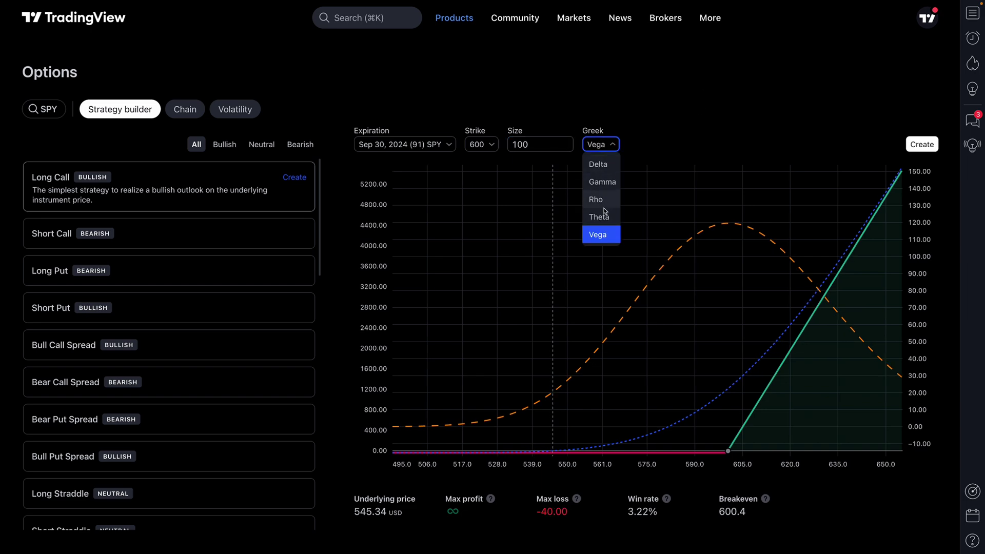
click(646, 139)
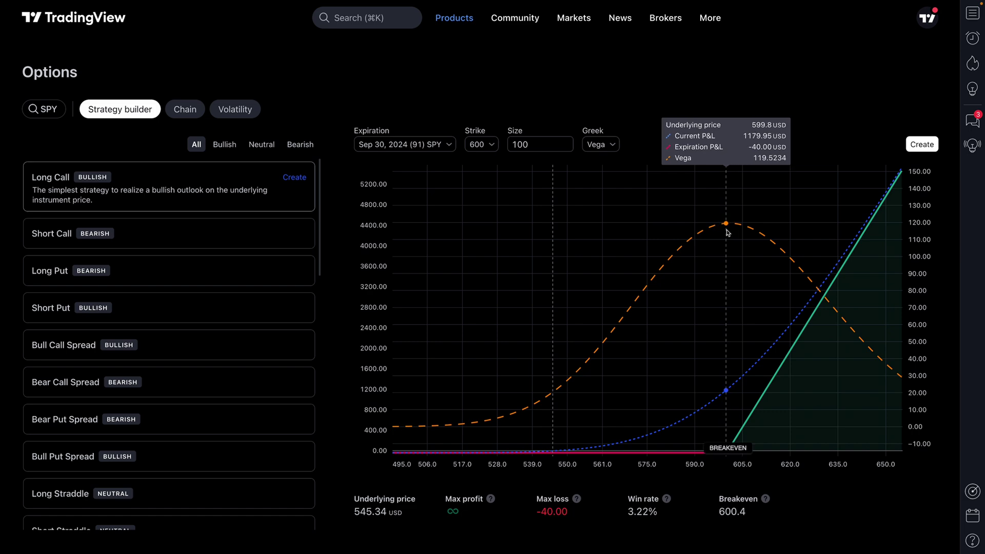
click(596, 146)
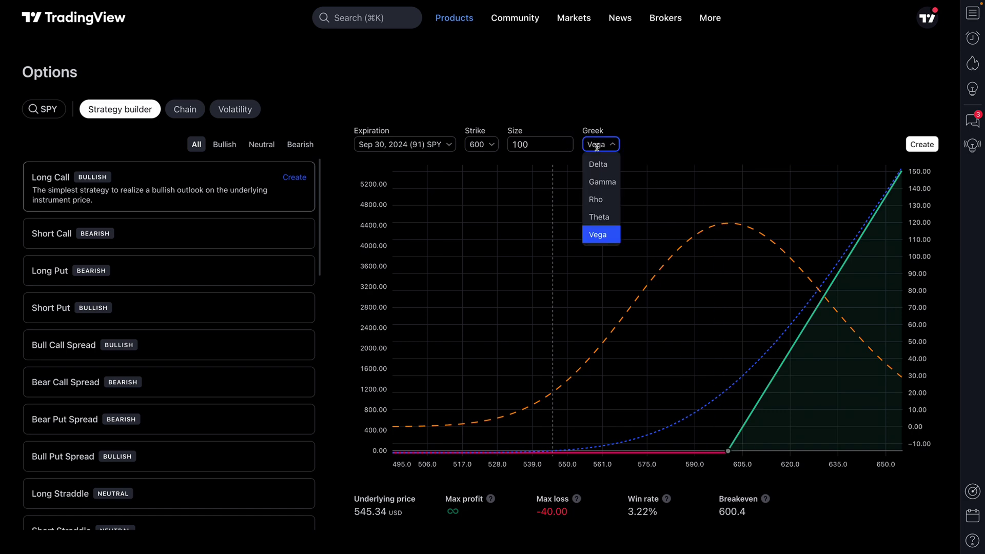
click(596, 219)
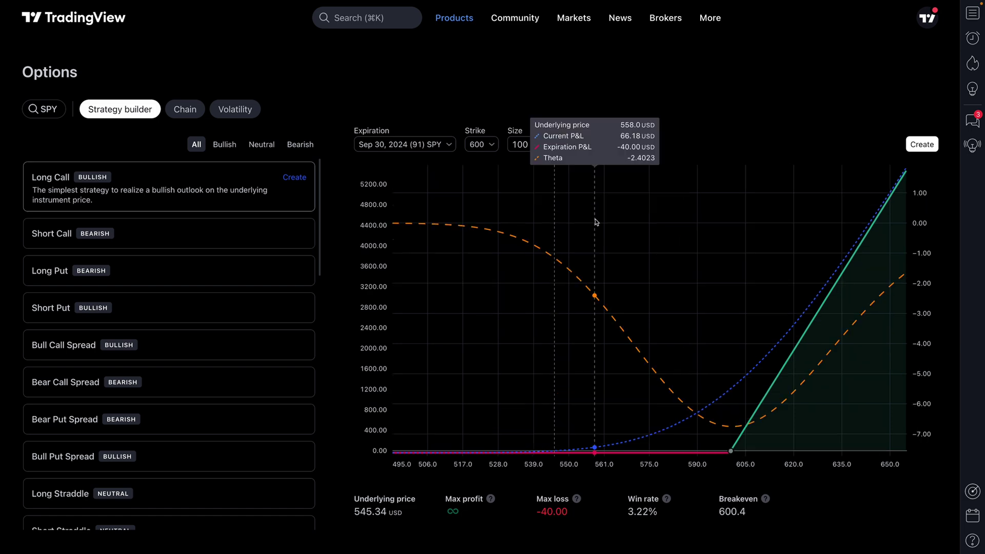
triple_click(352, 516)
click(390, 512)
mouse_move(577, 500)
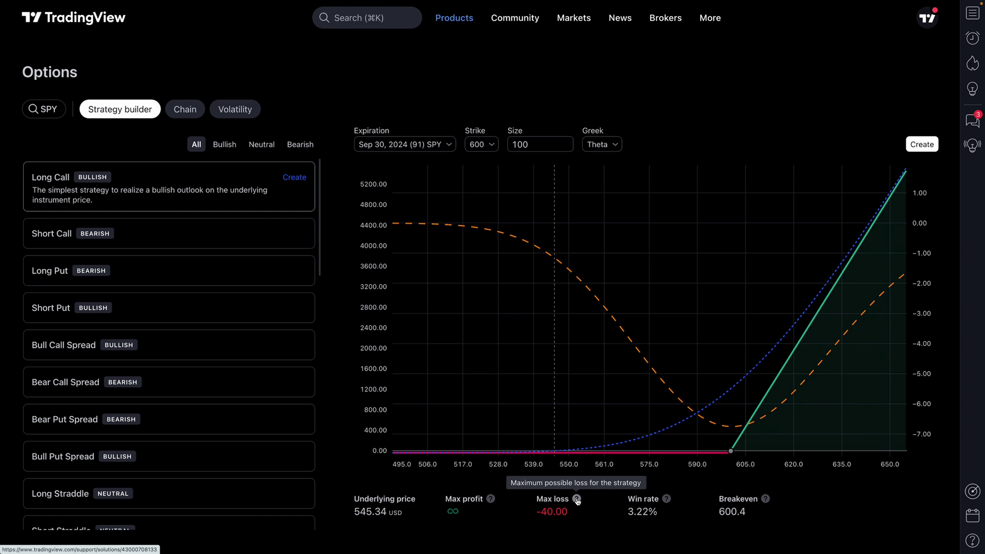
drag(537, 511, 570, 511)
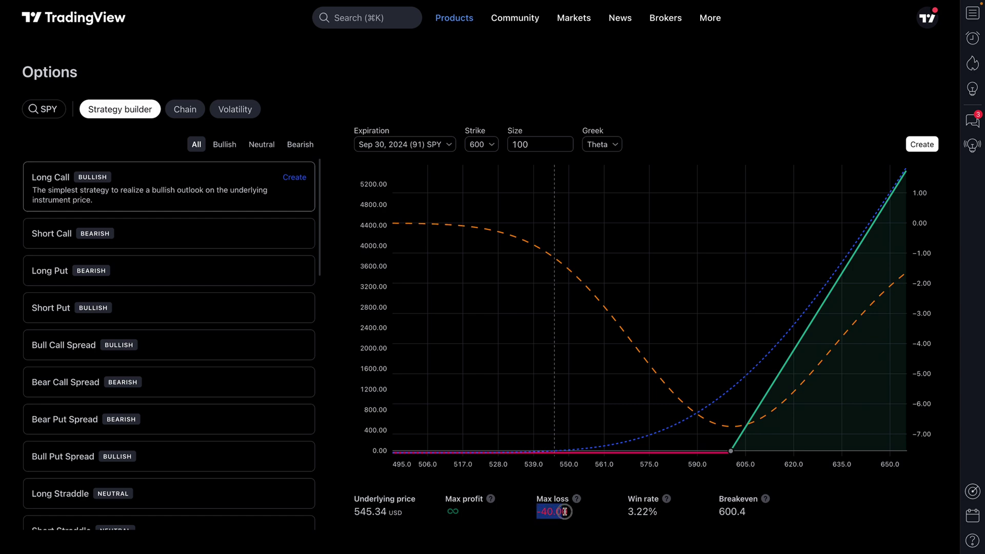
click(564, 511)
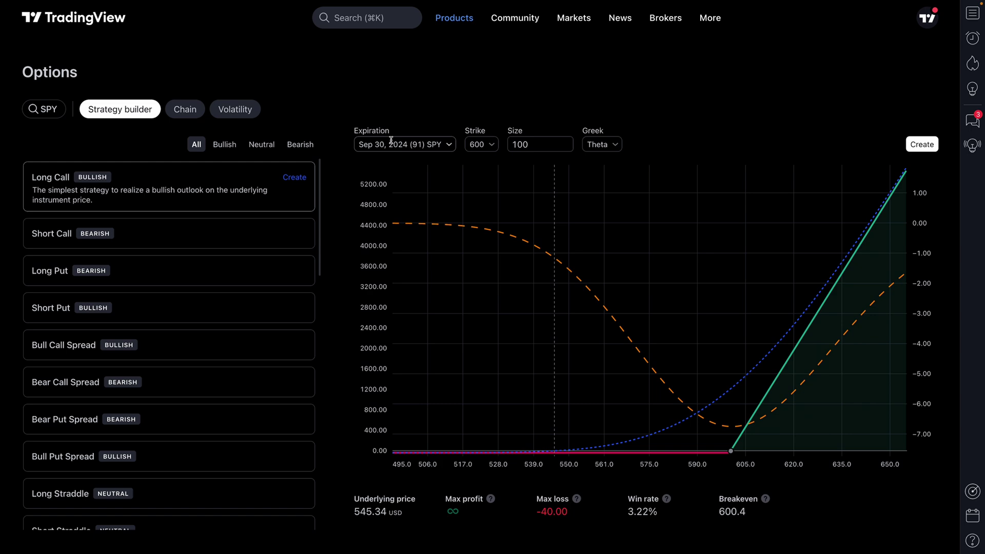
Preview Short Call, Long Put, Short Put, Bull Call and Bear Call Spread, discarding the Bear Call copy.
click(162, 227)
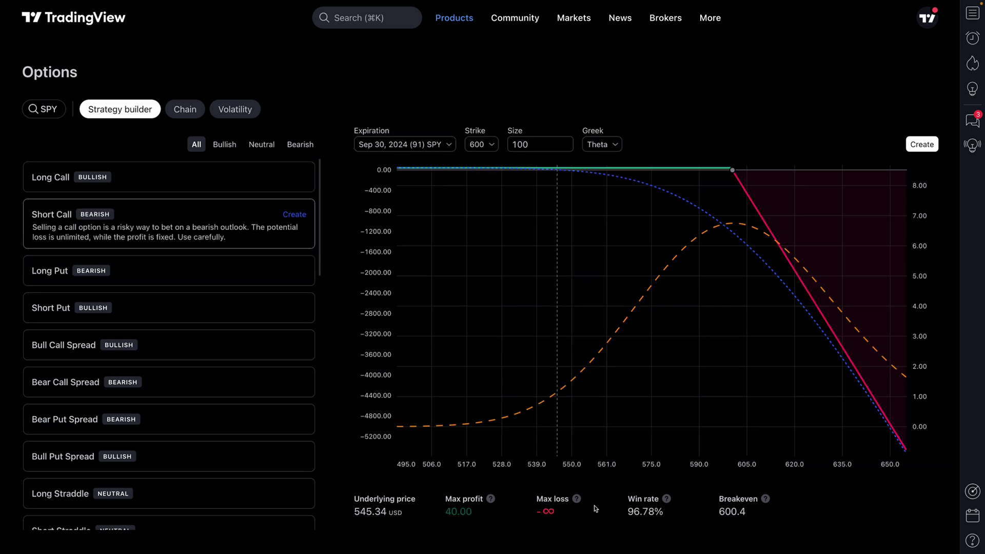
click(183, 279)
click(173, 302)
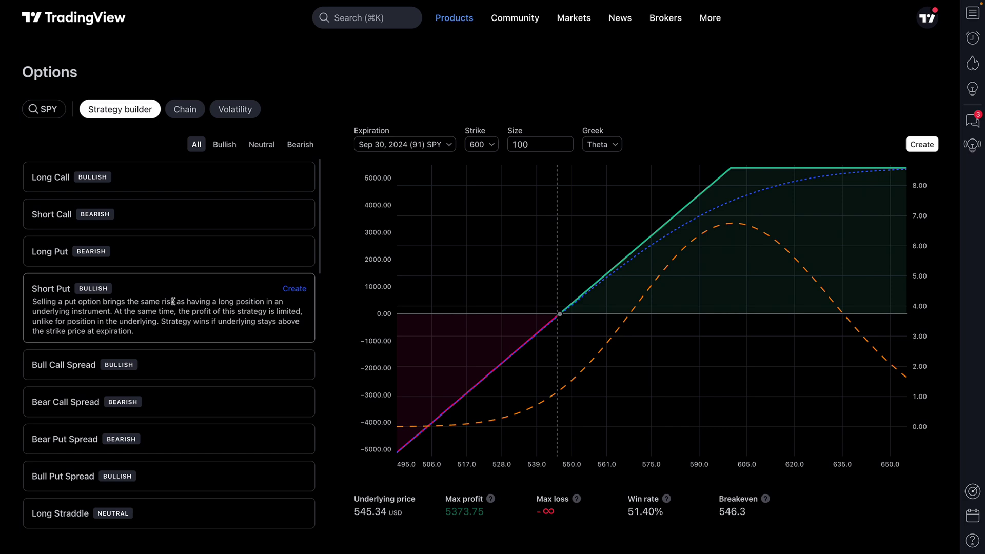
click(175, 364)
click(174, 364)
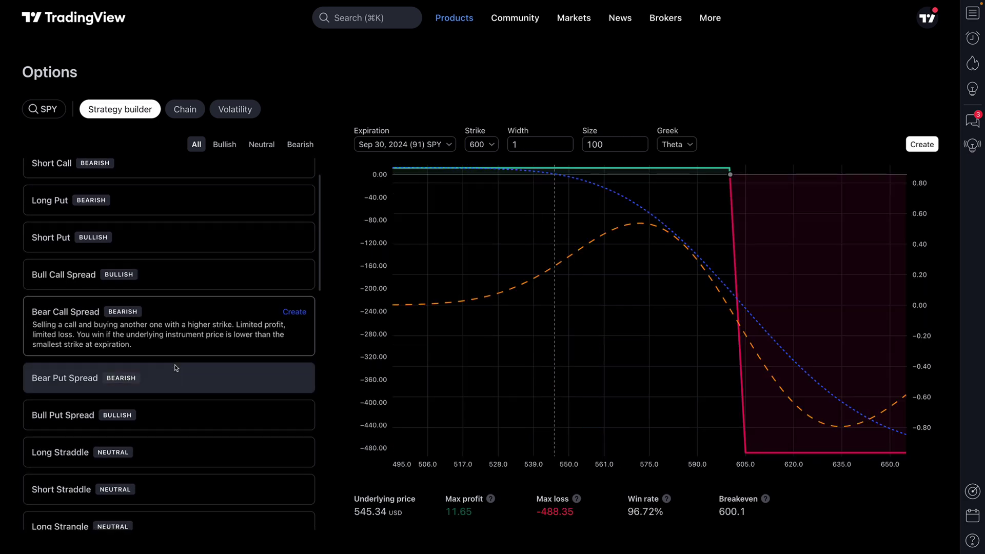
click(301, 313)
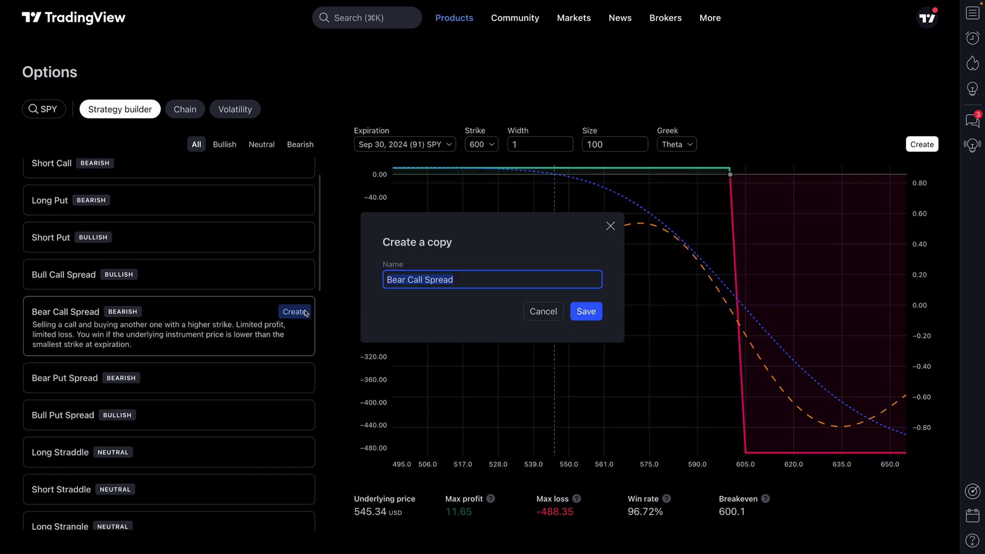
click(610, 225)
Open Supercharts and switch to a single AAPL chart layout.
mouse_move(454, 17)
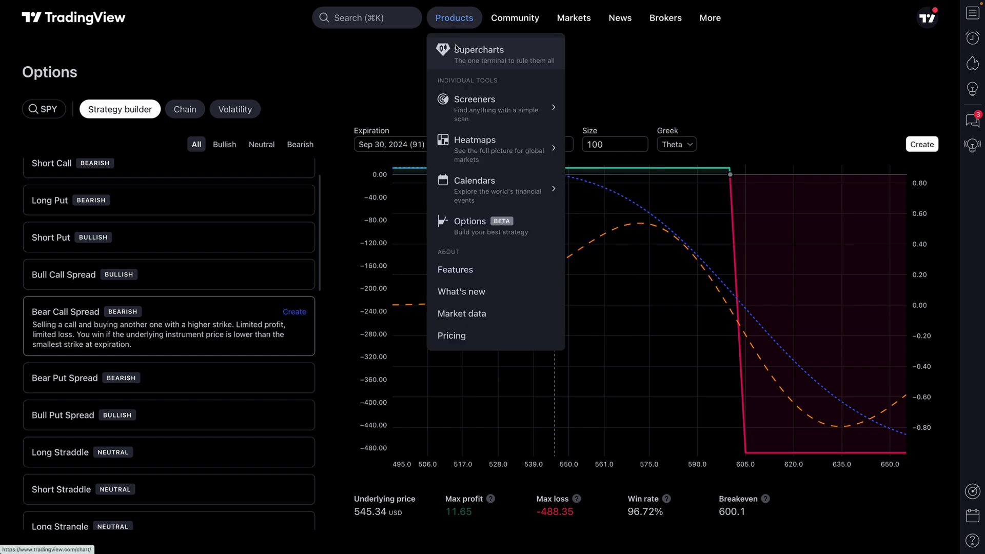
click(455, 49)
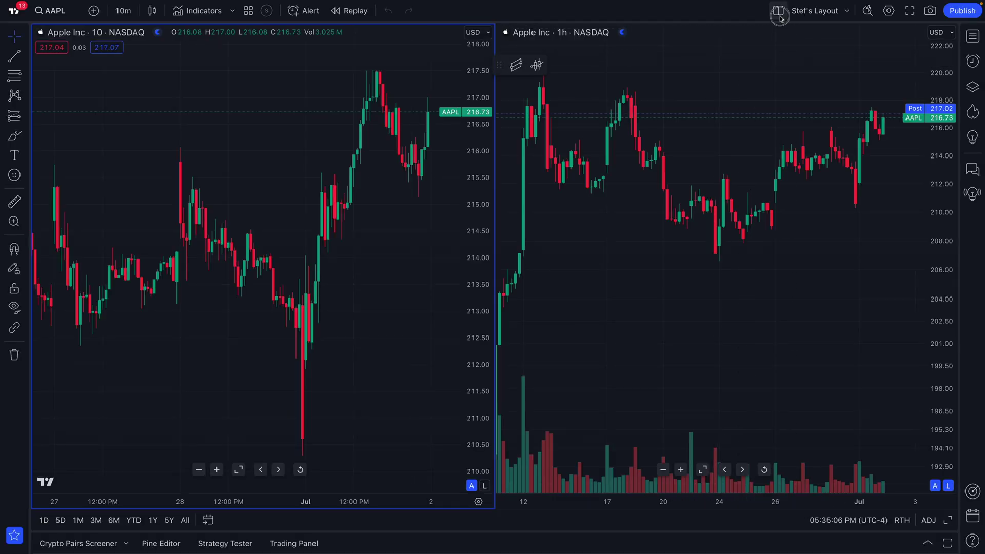
click(779, 17)
click(793, 39)
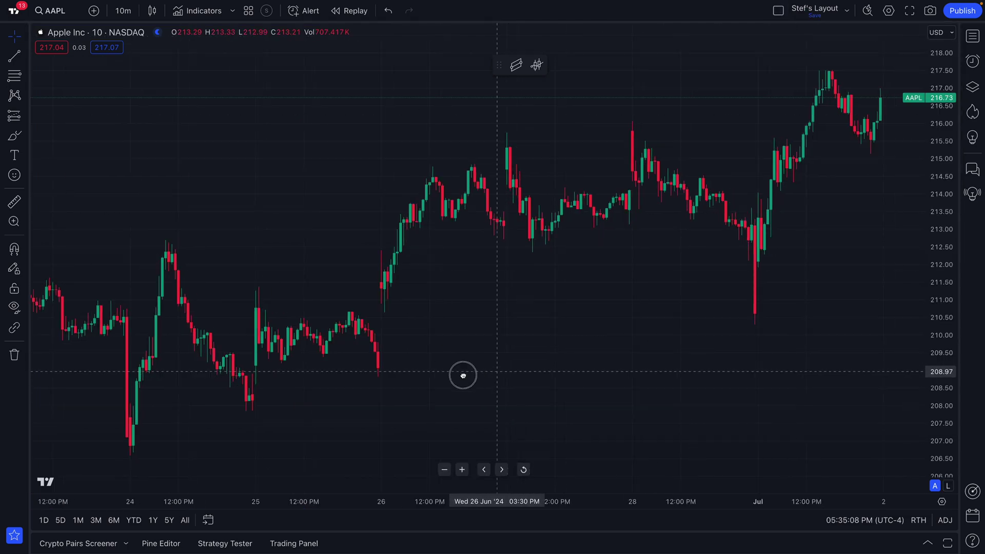
Pan the AAPL 10-minute chart to leave space after the latest candles, then start a symbol search.
drag(462, 375, 590, 360)
scroll(341, 389, up, 5)
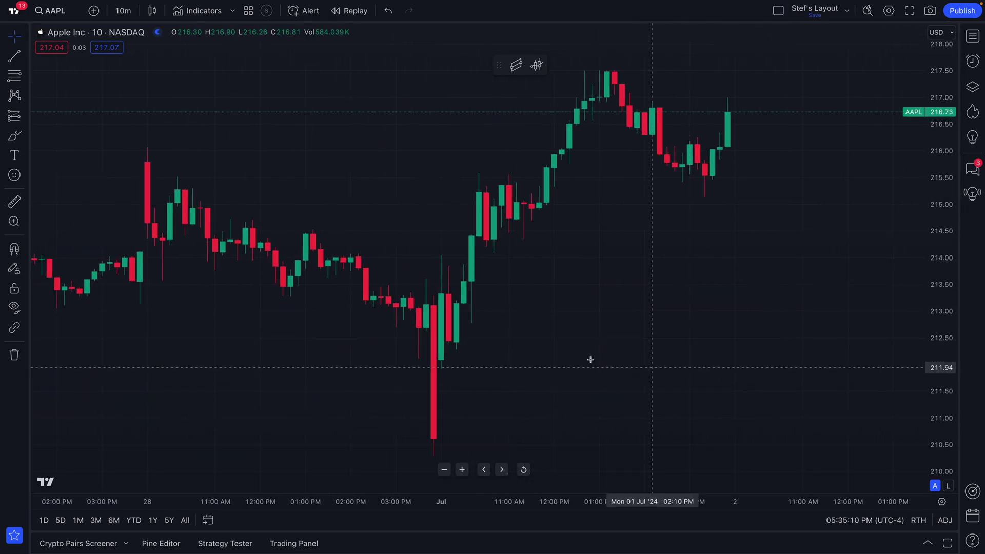
drag(505, 348, 444, 342)
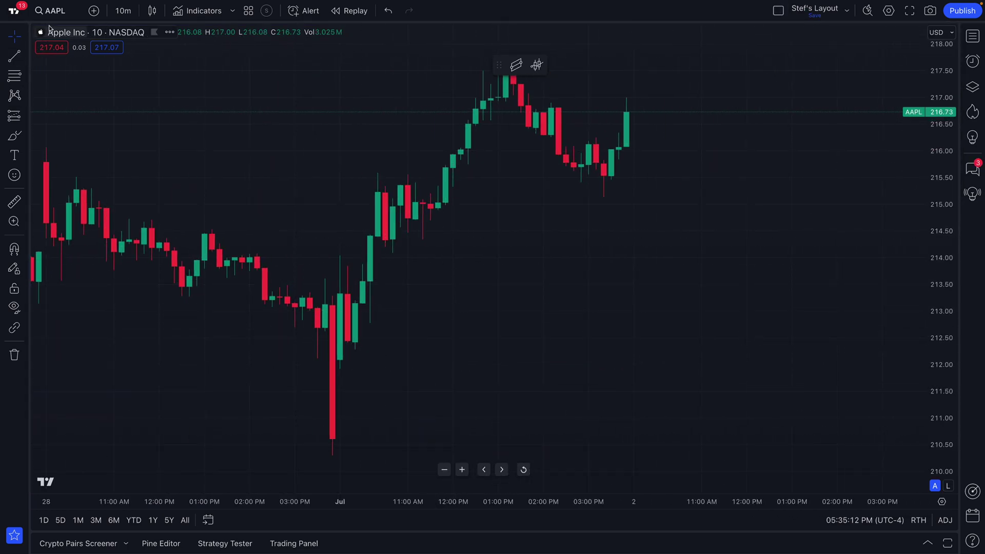
click(56, 12)
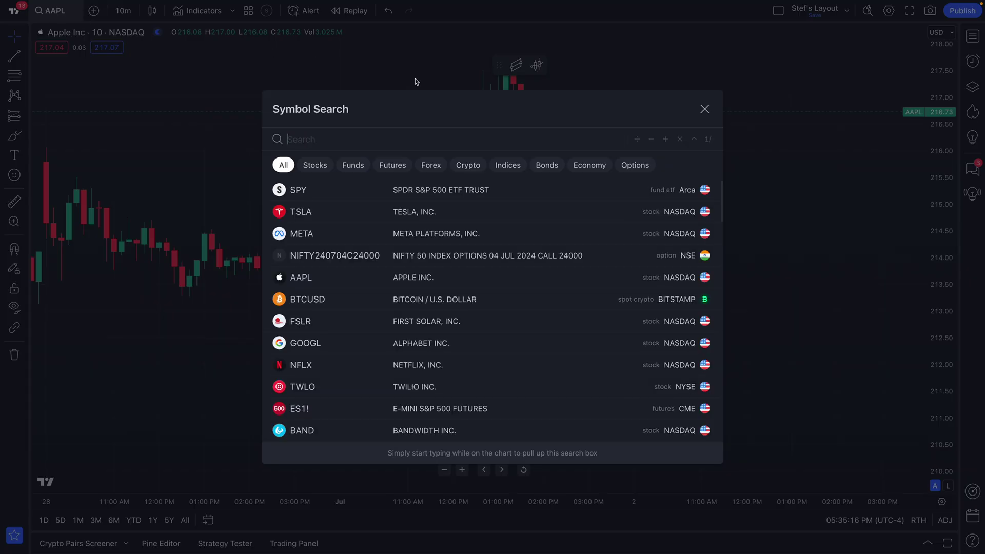
Filter Symbol Search to Options and scroll through NSE contracts such as NIFTY 50 and BANKNIFTY.
click(641, 167)
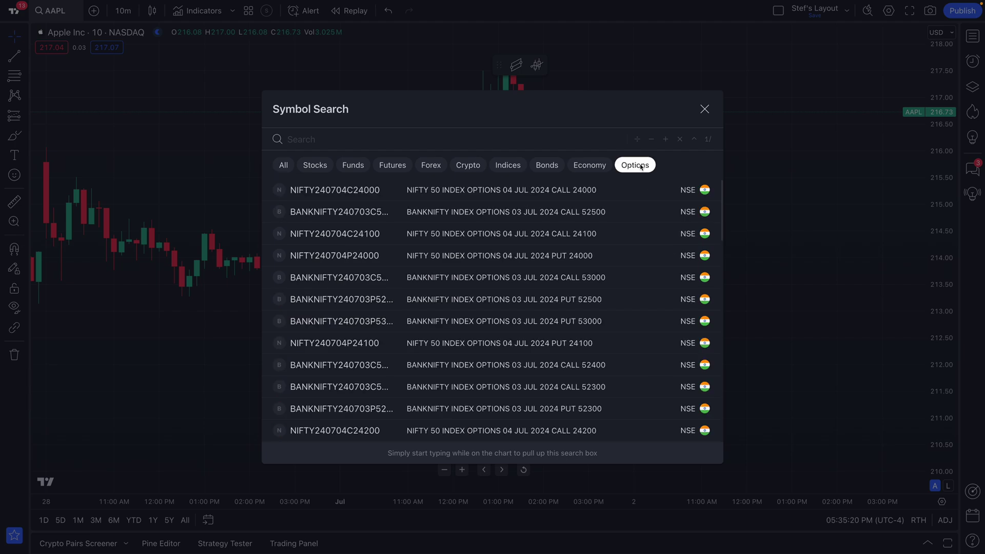
scroll(540, 301, down, 10)
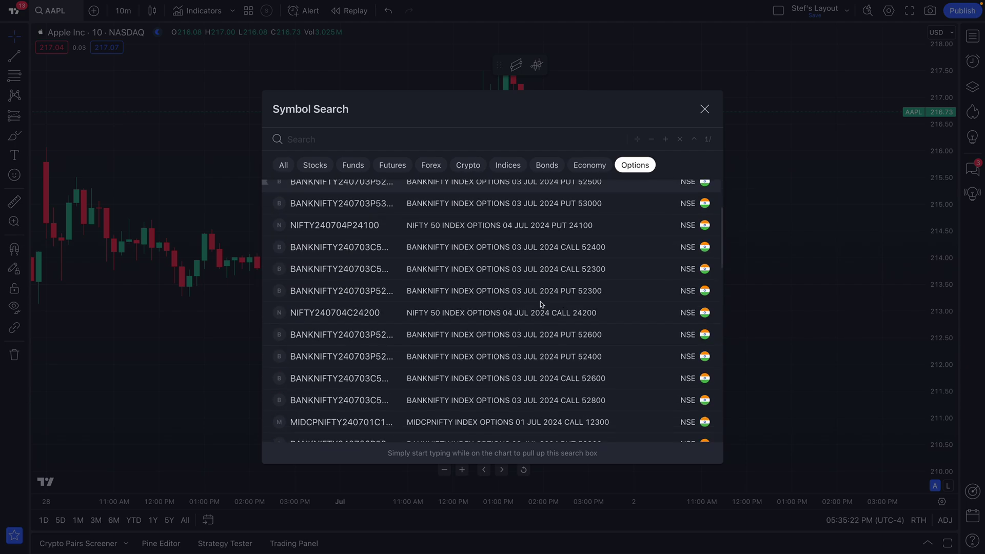
scroll(540, 304, down, 2)
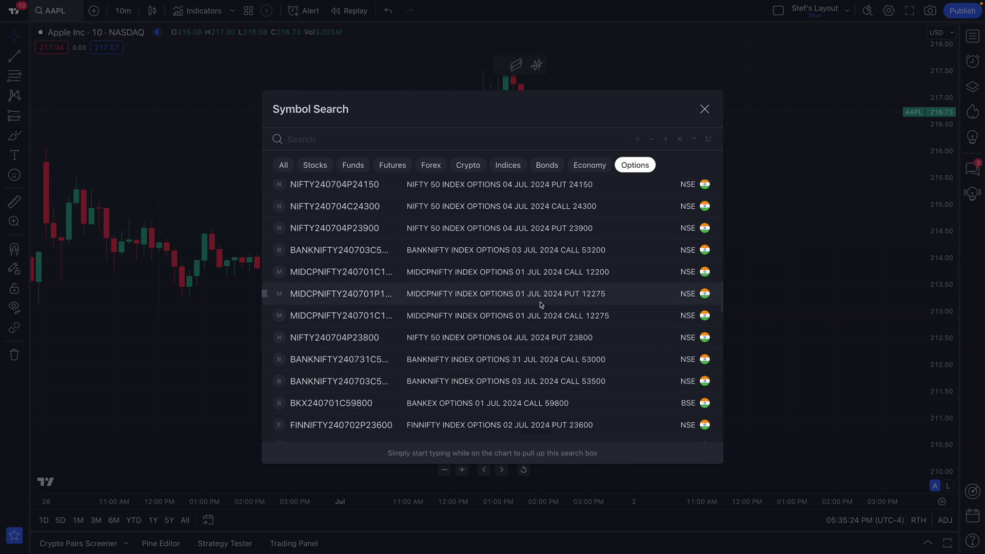
scroll(540, 304, down, 10)
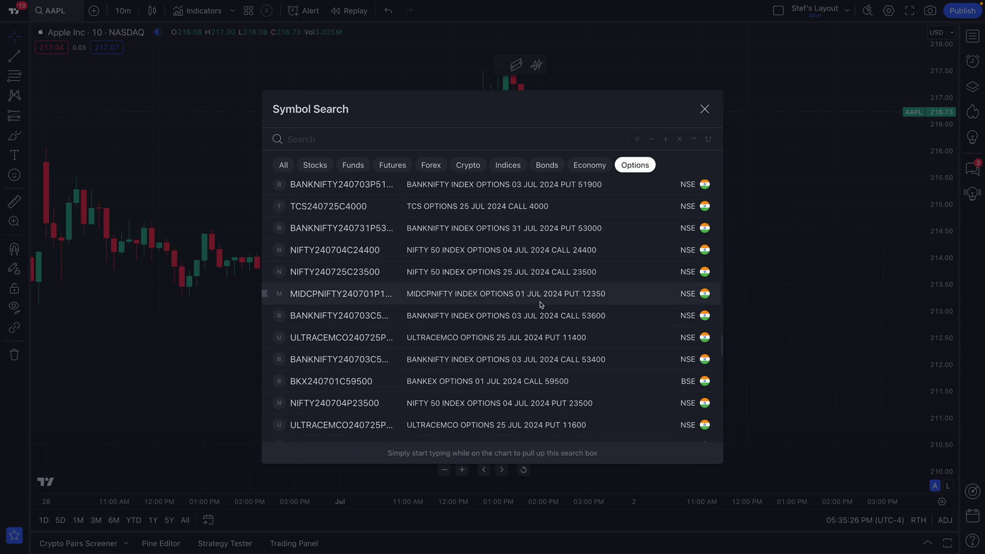
scroll(540, 305, down, 10)
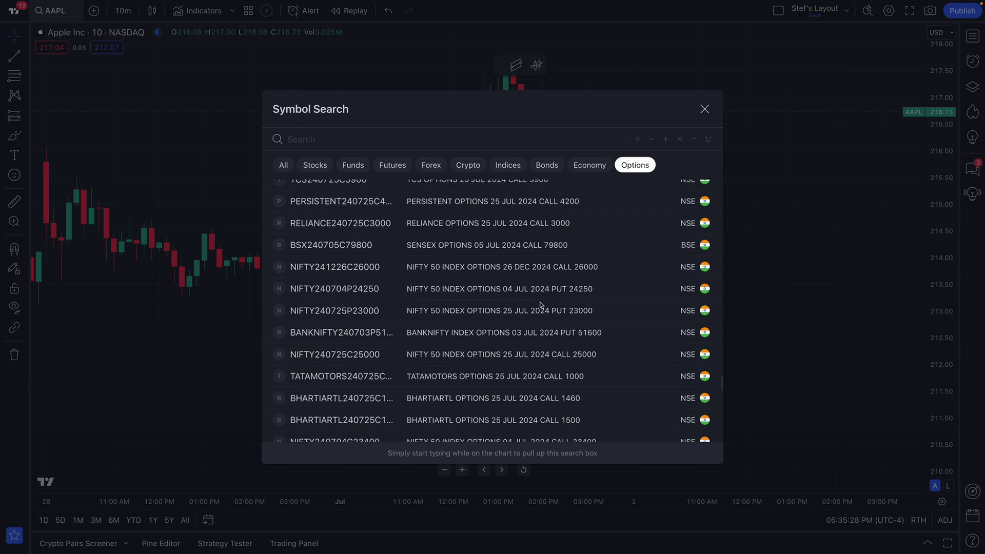
scroll(540, 305, down, 10)
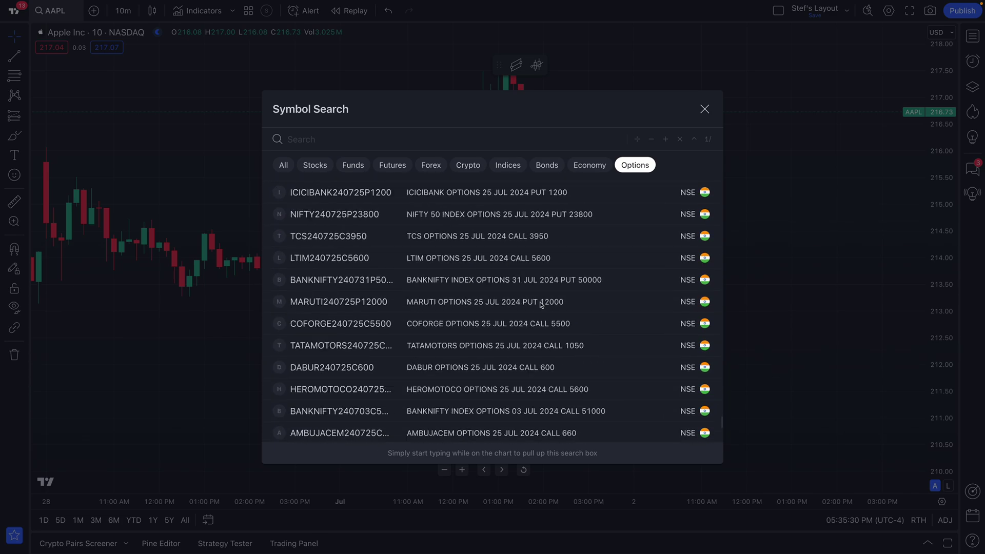
scroll(541, 304, down, 10)
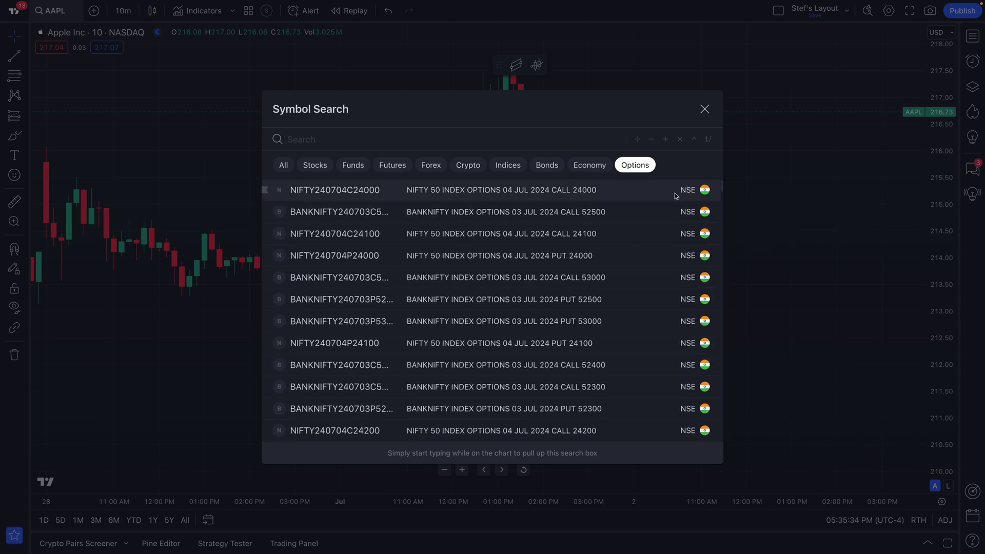
Chart the NIFTY240704C24000 option, pan past the latest candles, and delete the blue circle drawing.
click(470, 196)
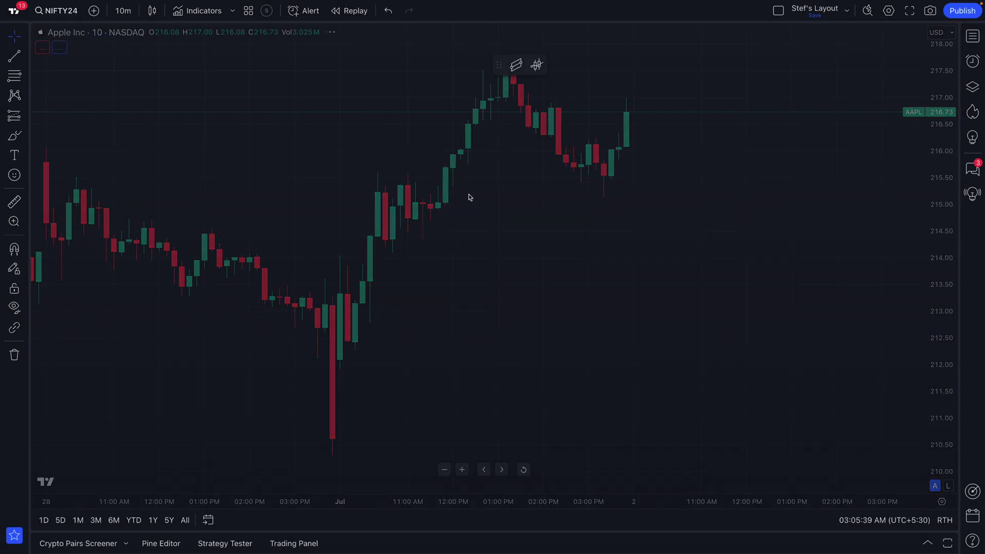
scroll(539, 242, down, 5)
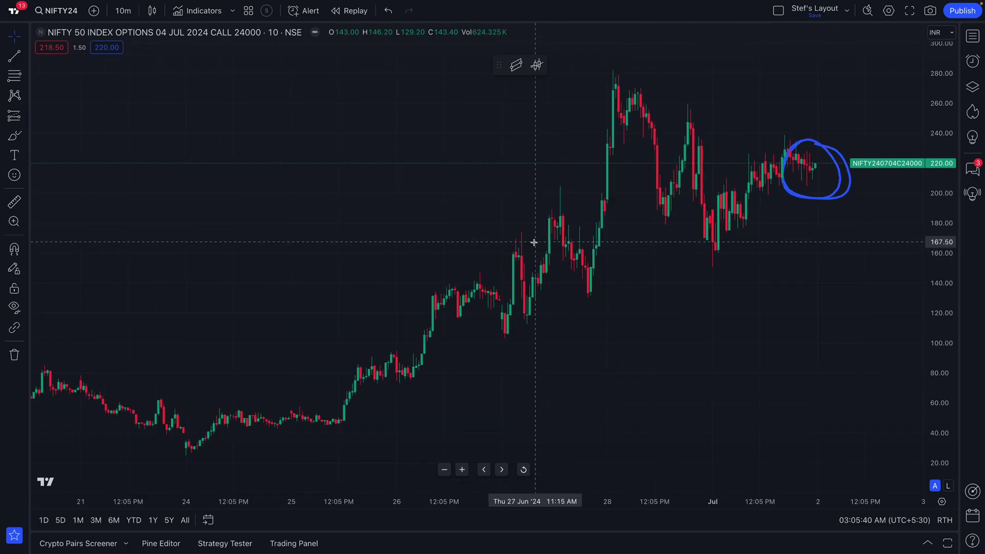
drag(539, 241, 309, 249)
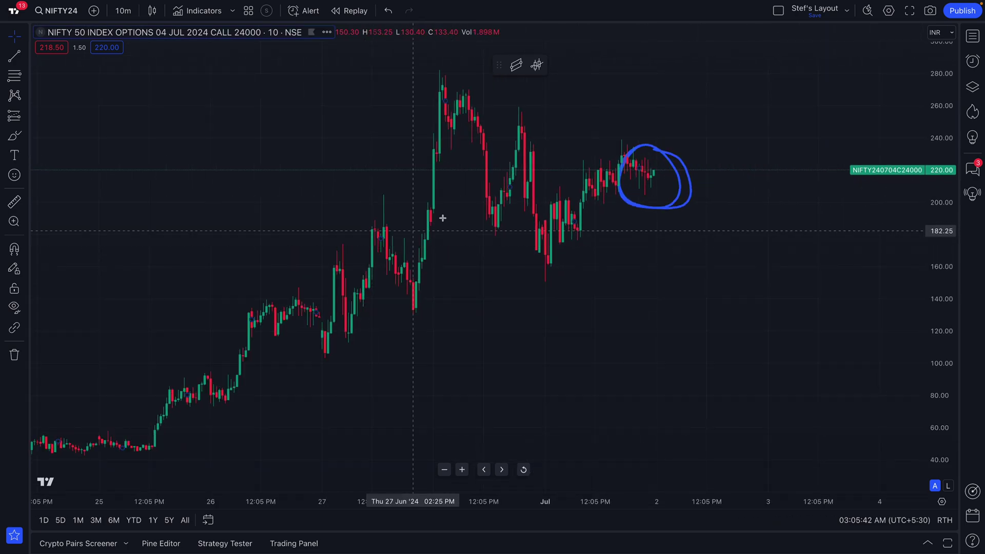
click(653, 151)
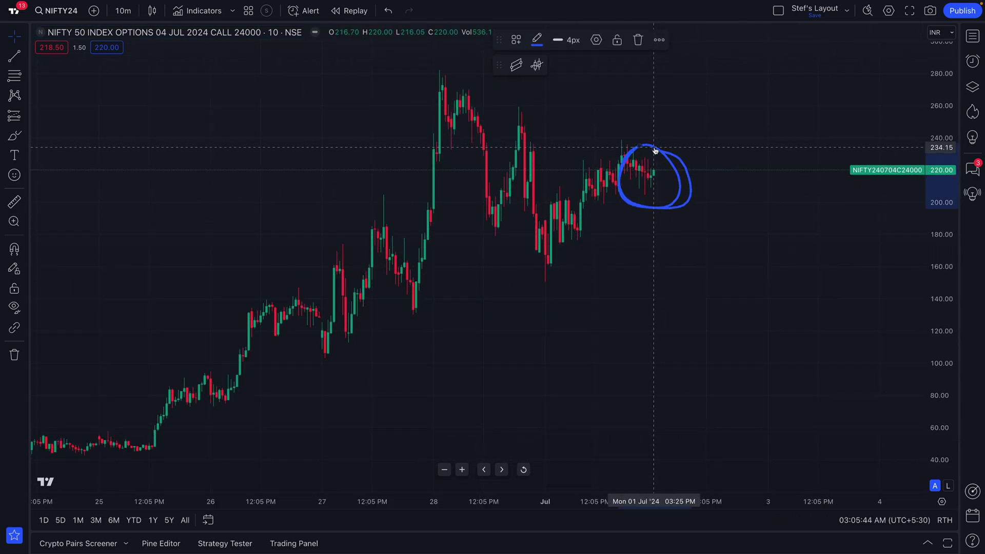
key(Delete)
Switch the option chart to 1-day candles and scroll back through its history.
click(116, 13)
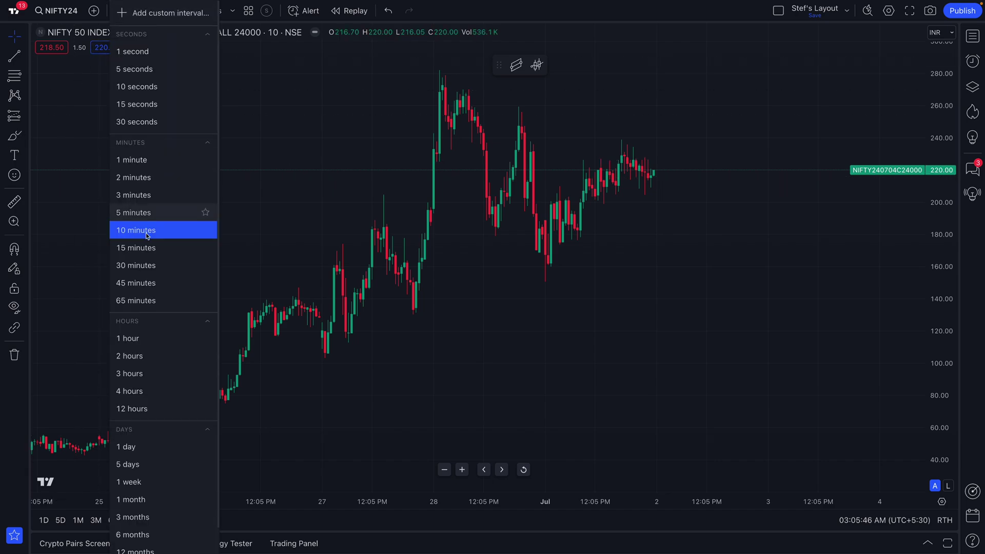
click(142, 446)
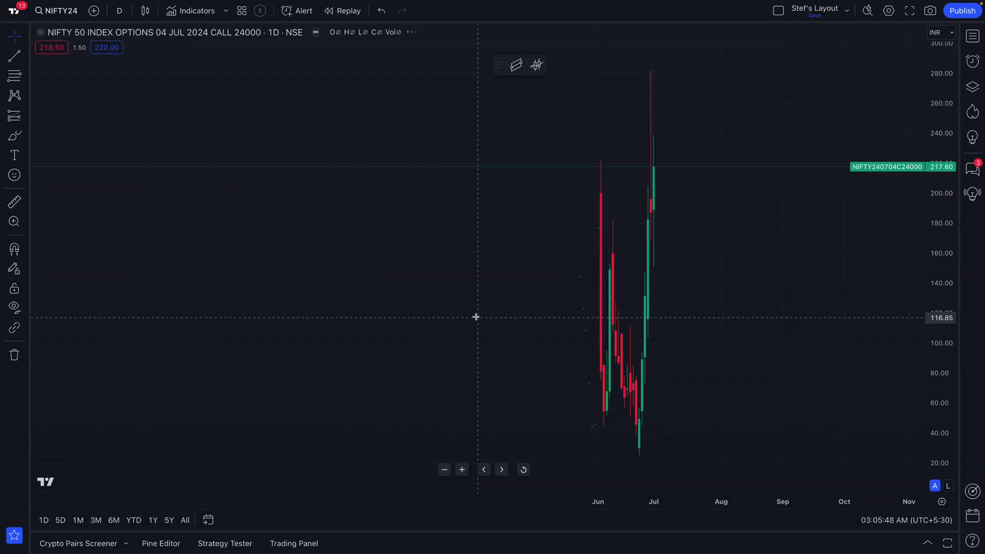
scroll(475, 317, up, 3)
scroll(778, 299, left, 5)
scroll(515, 316, up, 3)
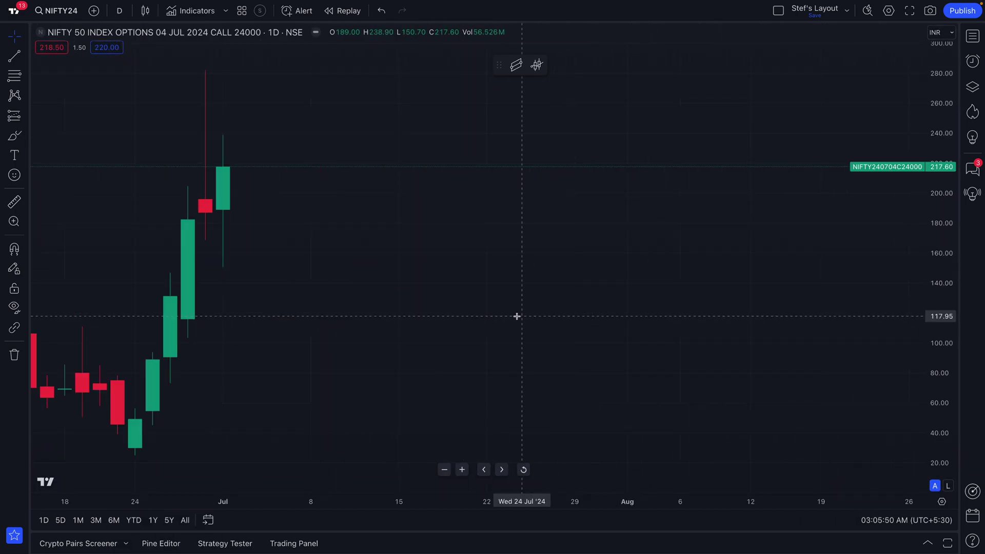
scroll(626, 287, left, 5)
scroll(722, 308, up, 2)
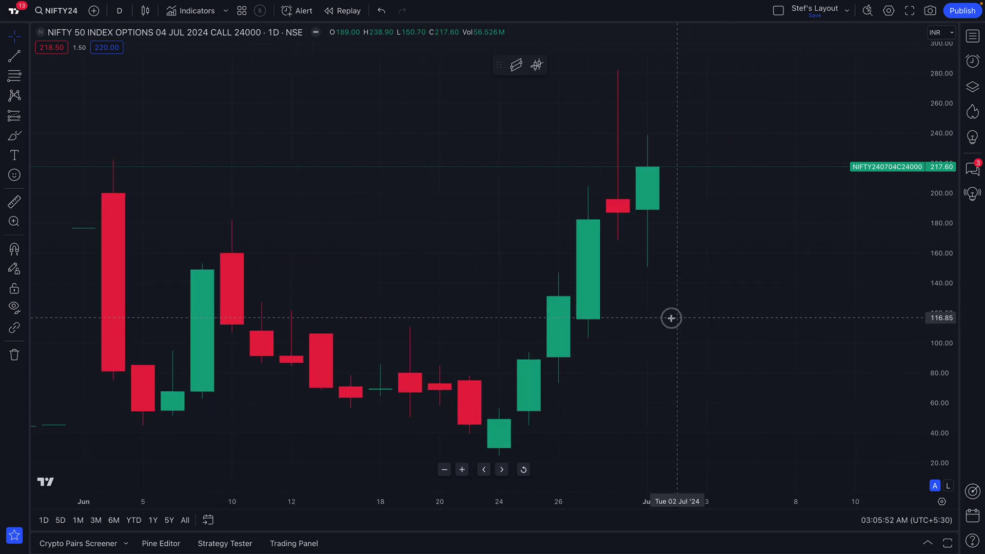
scroll(701, 312, up, 1)
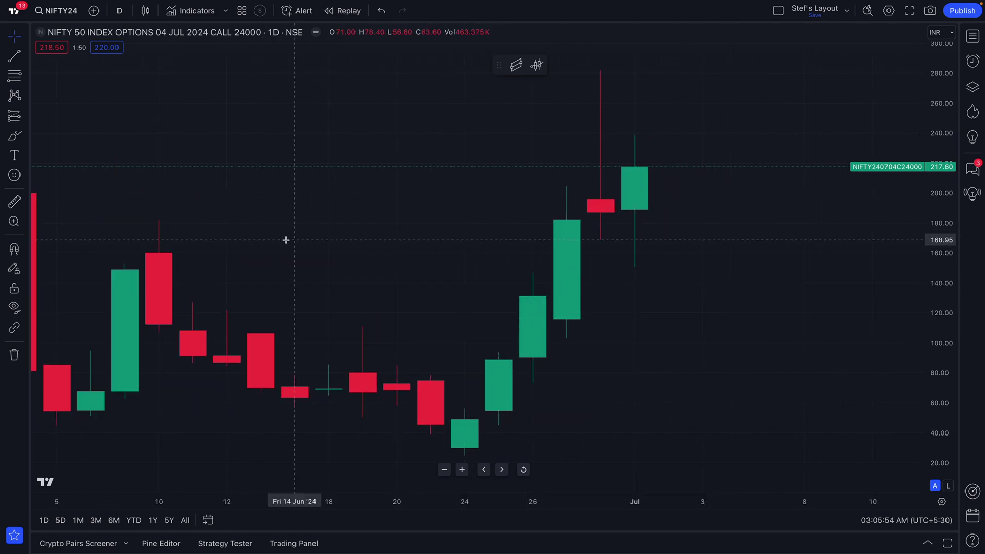
Brush a freehand circle around the late-June and July candles, then delete that stroke.
click(14, 135)
mouse_move(631, 142)
mouse_down()
mouse_move(529, 147)
mouse_move(670, 189)
mouse_move(710, 238)
mouse_move(581, 170)
mouse_up()
key(Delete)
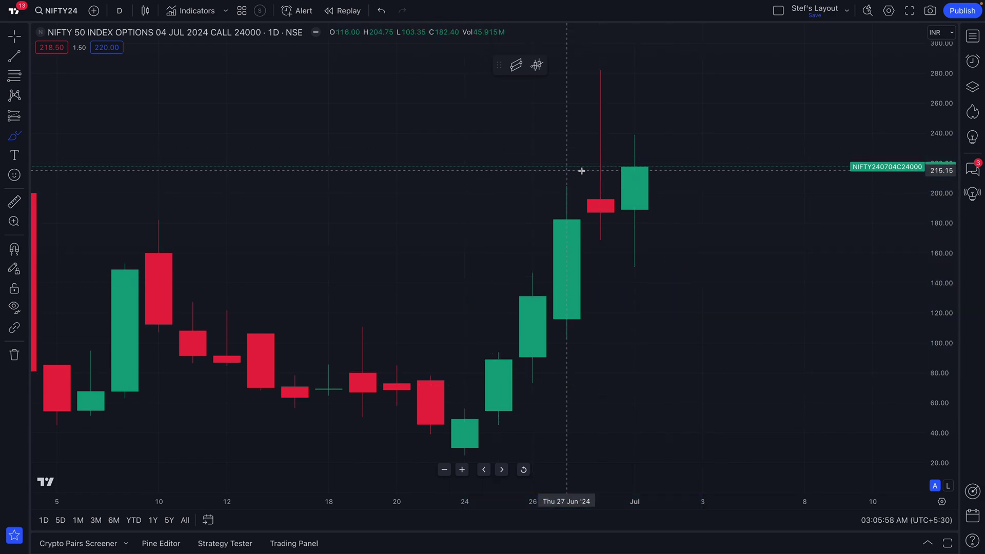
Browse the forecasting, chart pattern and indicator lists without adding anything.
click(26, 118)
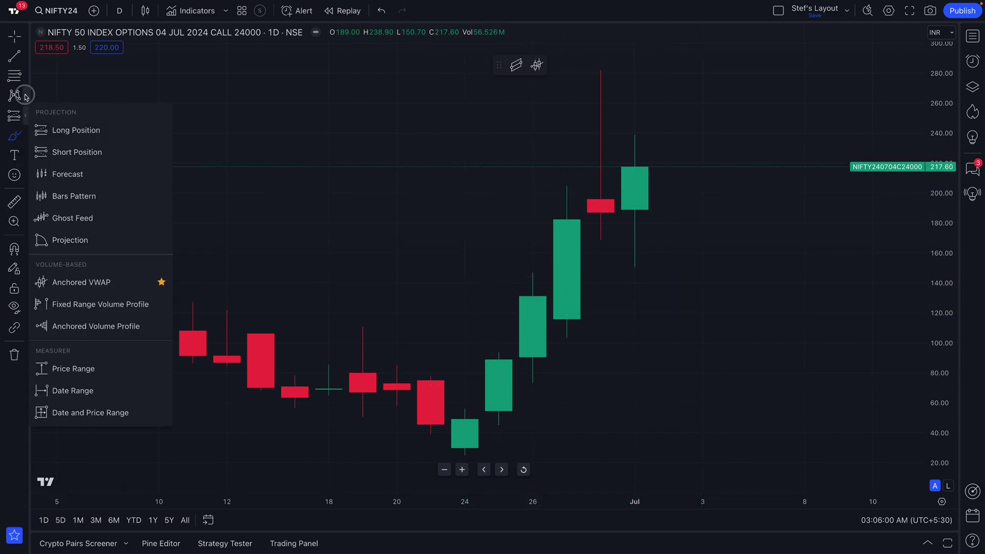
click(25, 96)
click(188, 12)
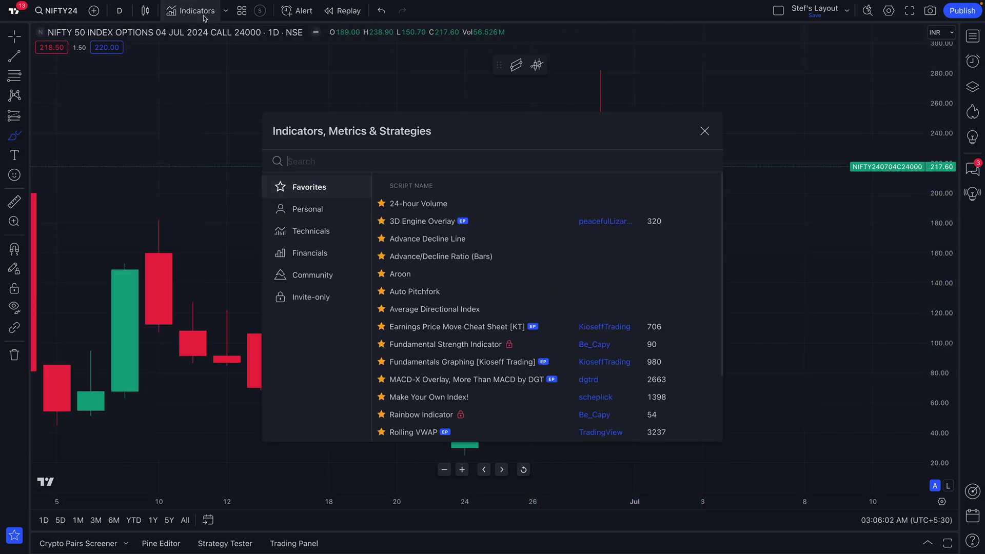
click(704, 131)
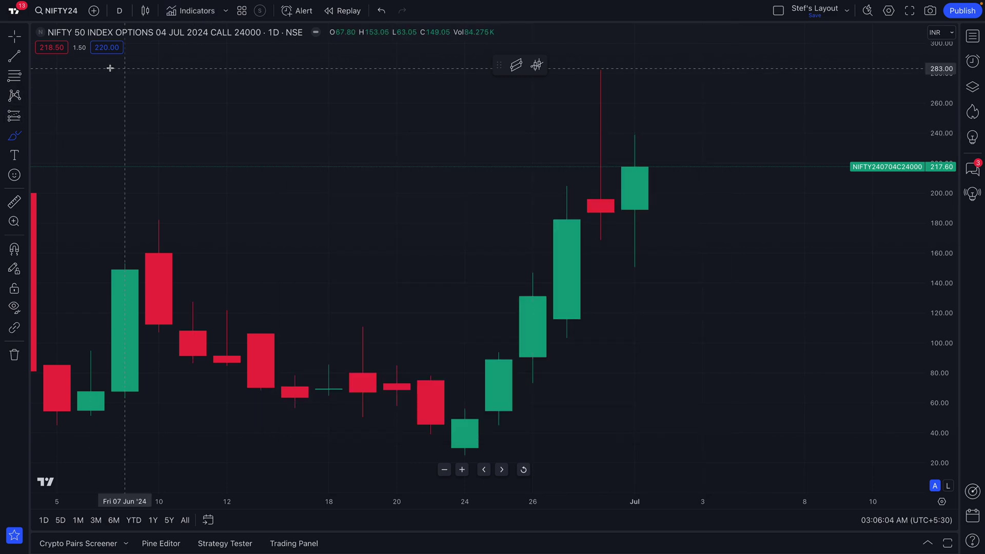
Show the option's price as a line chart, zoom out, then head to the TradingView home page.
click(145, 11)
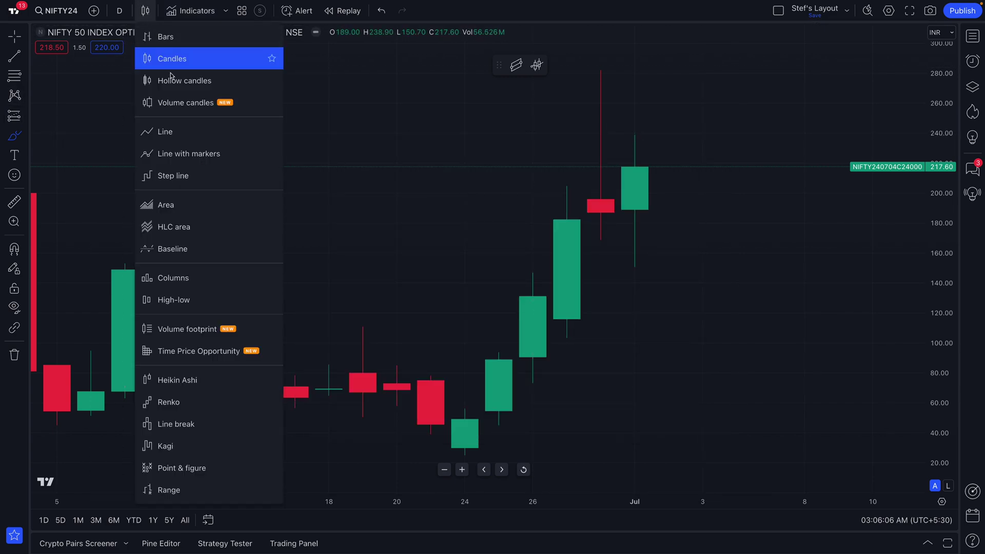
click(154, 132)
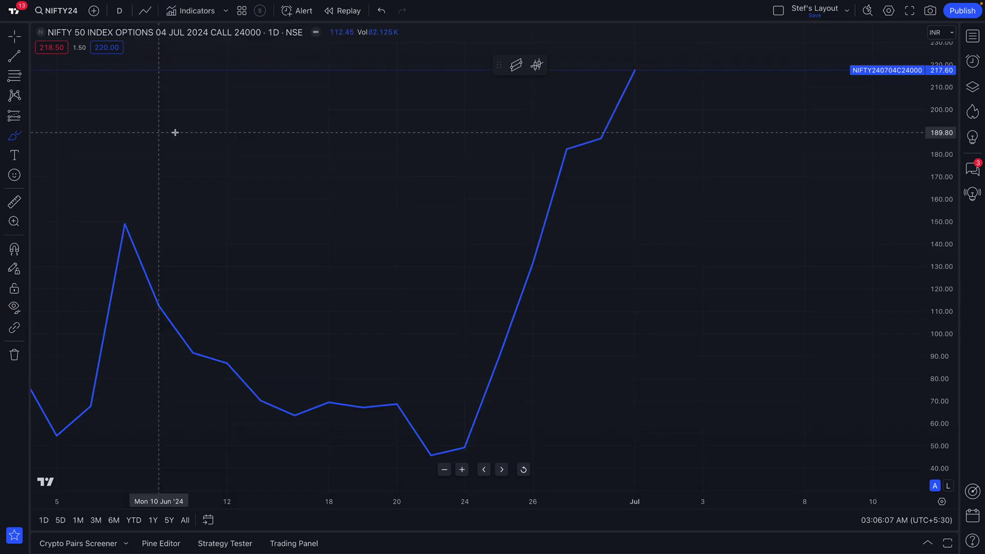
click(148, 11)
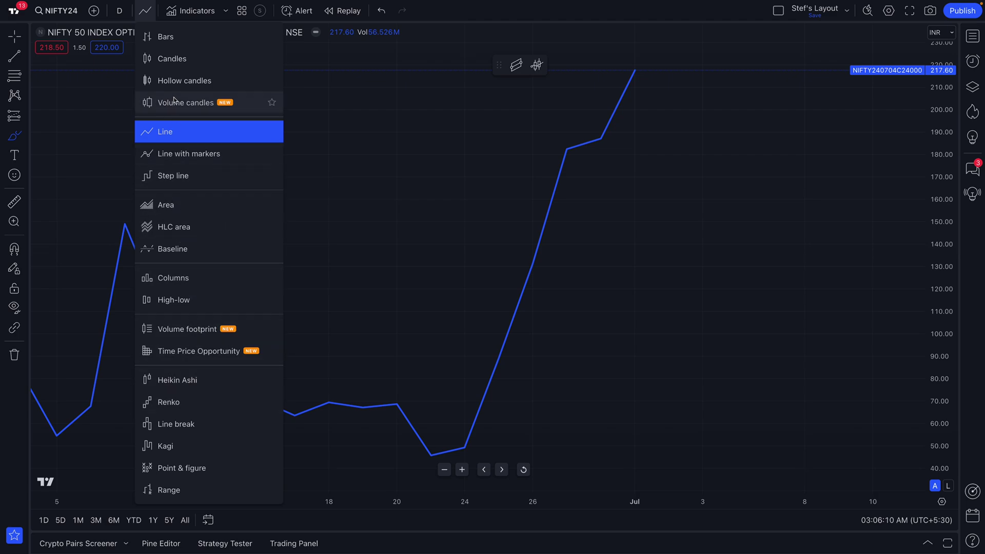
click(430, 171)
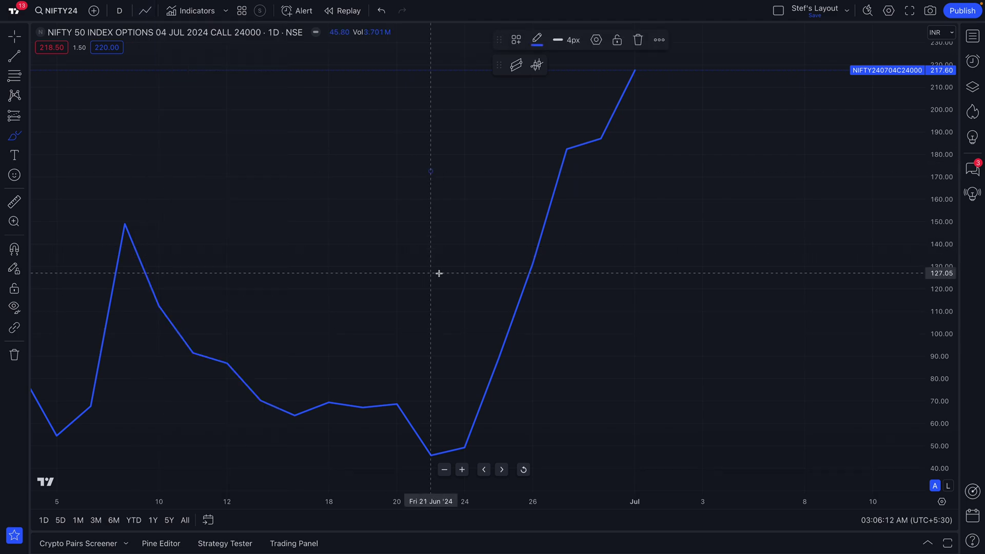
scroll(475, 279, down, 3)
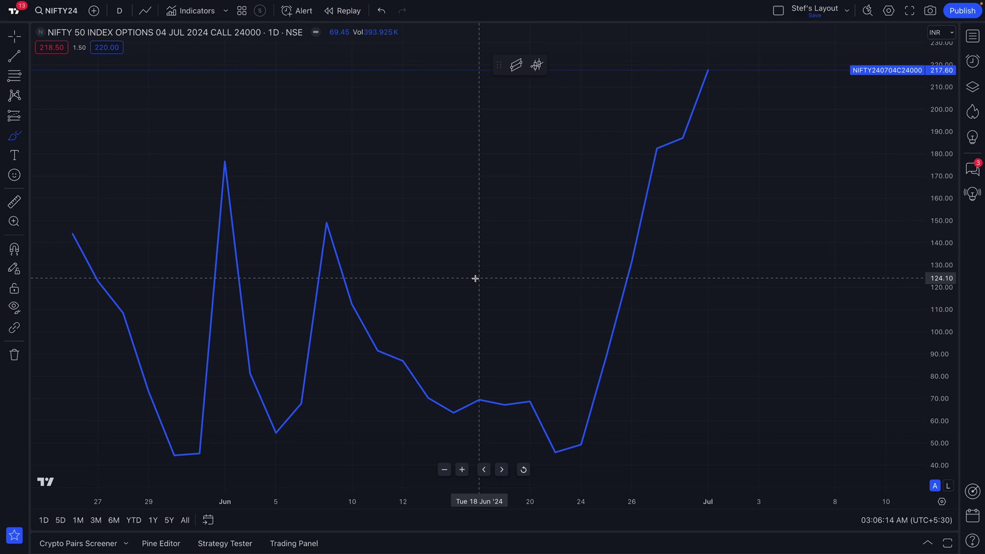
scroll(475, 278, down, 1)
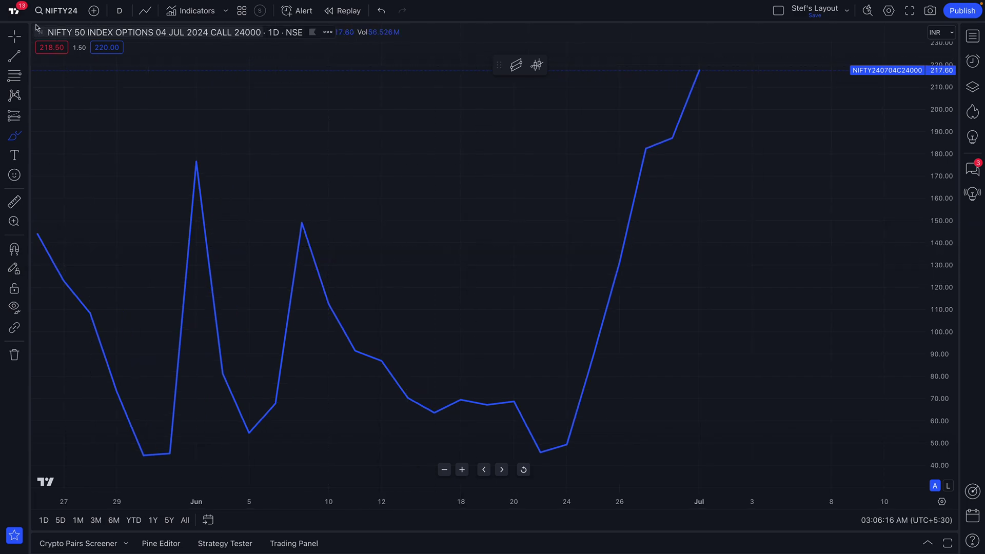
click(14, 10)
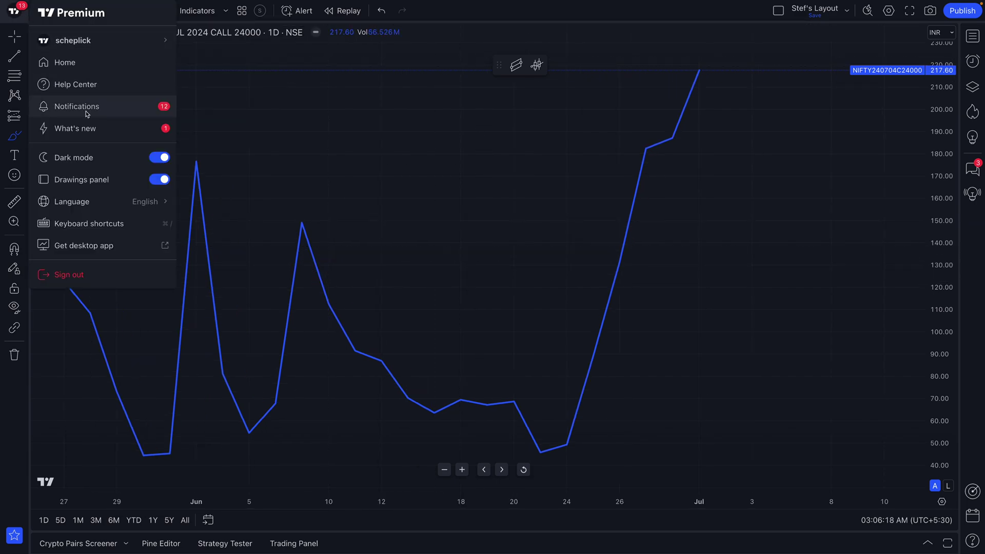
click(83, 65)
Confirm leaving the chart, search 'tsla' across all markets, and open Tesla's Nasdaq overview.
click(536, 192)
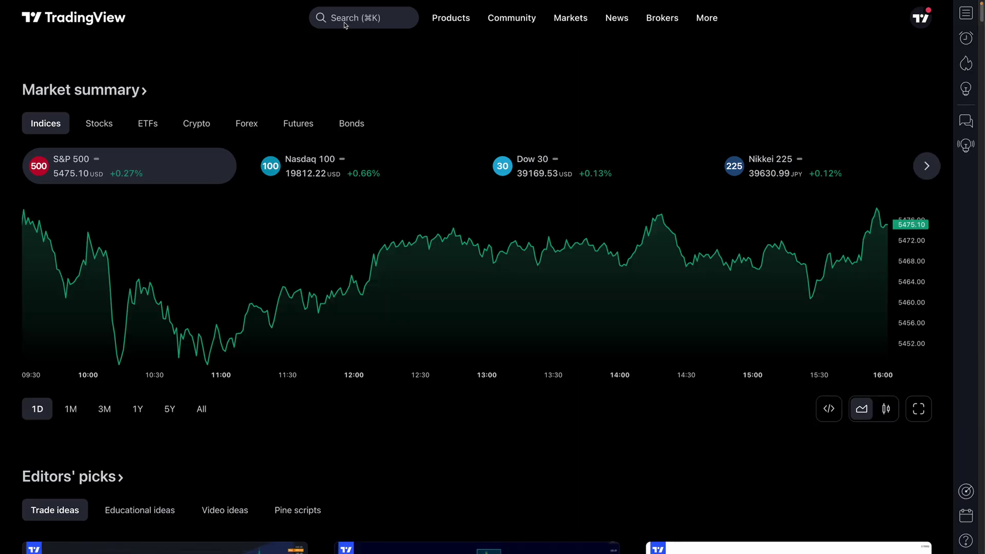
click(345, 21)
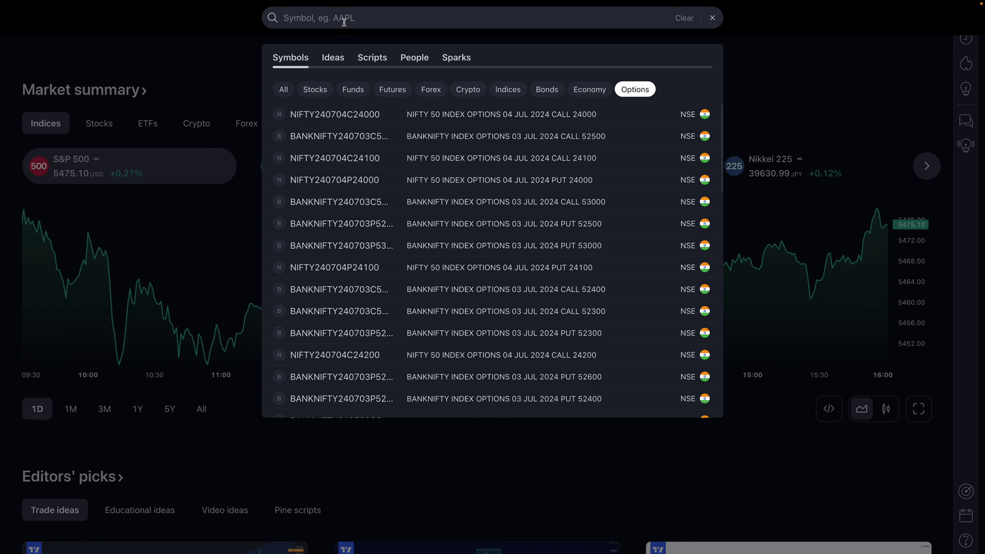
text(tsla)
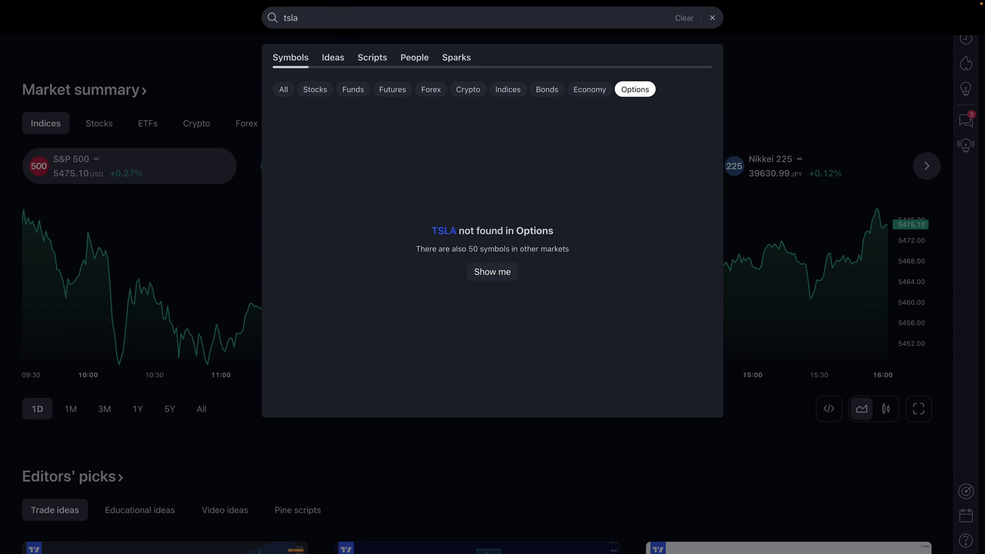
click(284, 89)
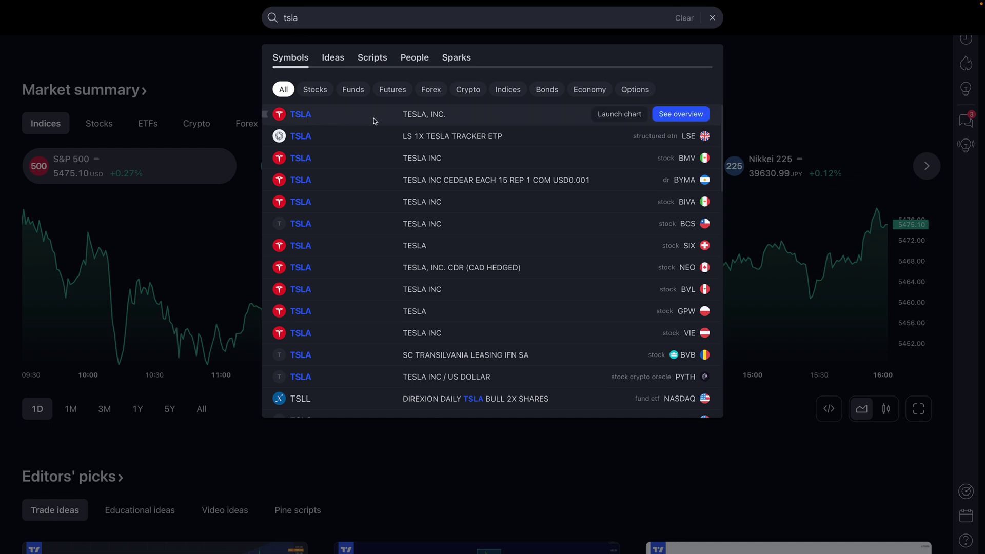
click(683, 117)
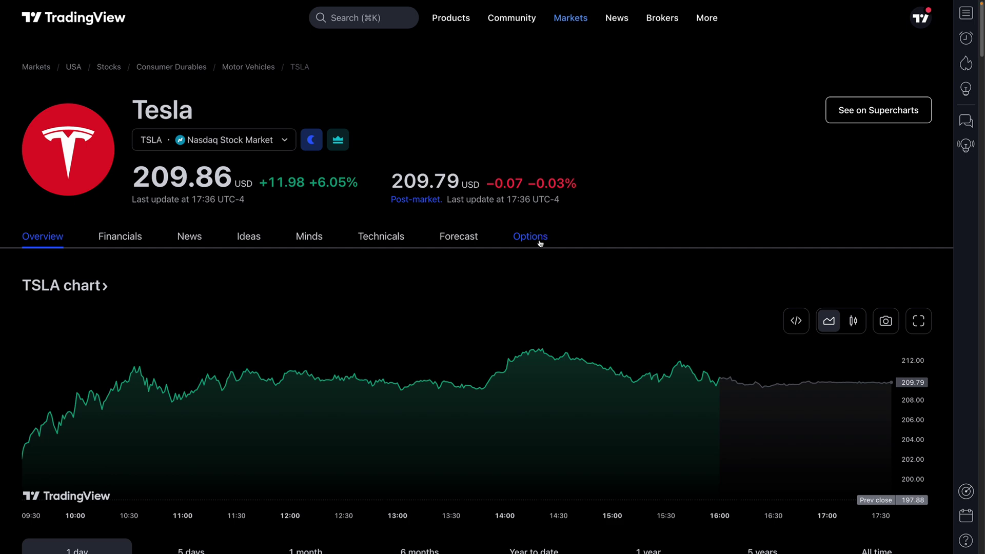
Open Tesla's options chain and step through the Aug 16, Sep 20, Oct 18, Nov 15 and Dec 20 expiries.
click(537, 241)
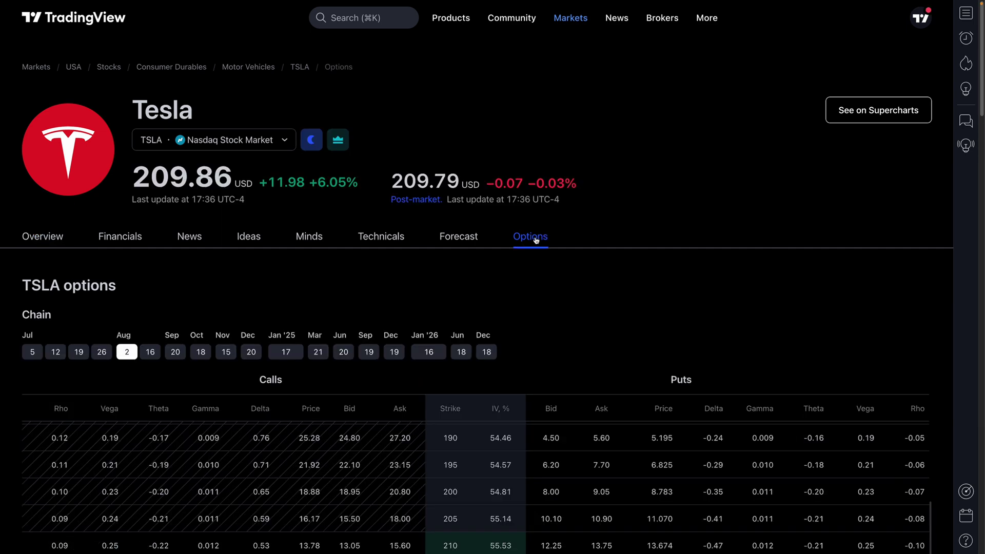
scroll(314, 273, down, 3)
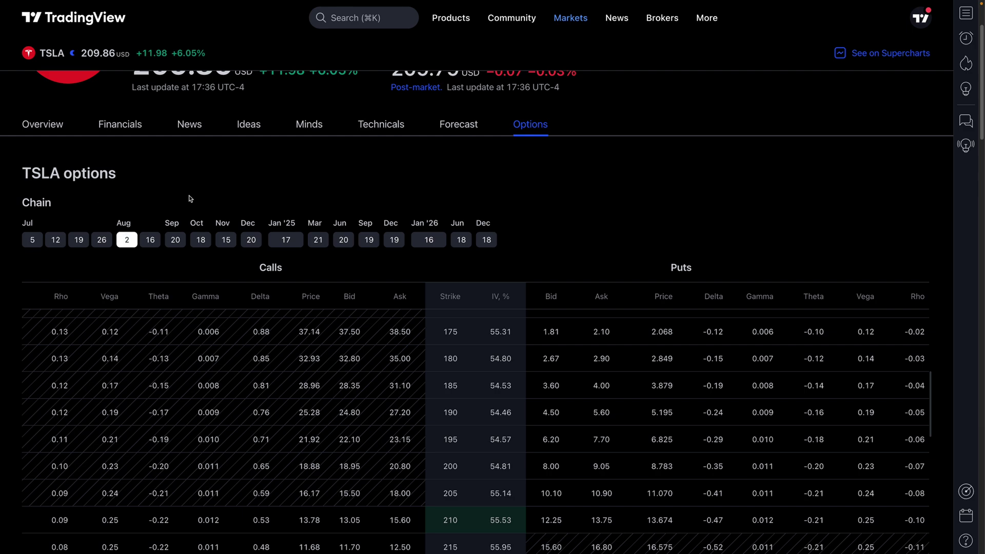
scroll(753, 206, down, 2)
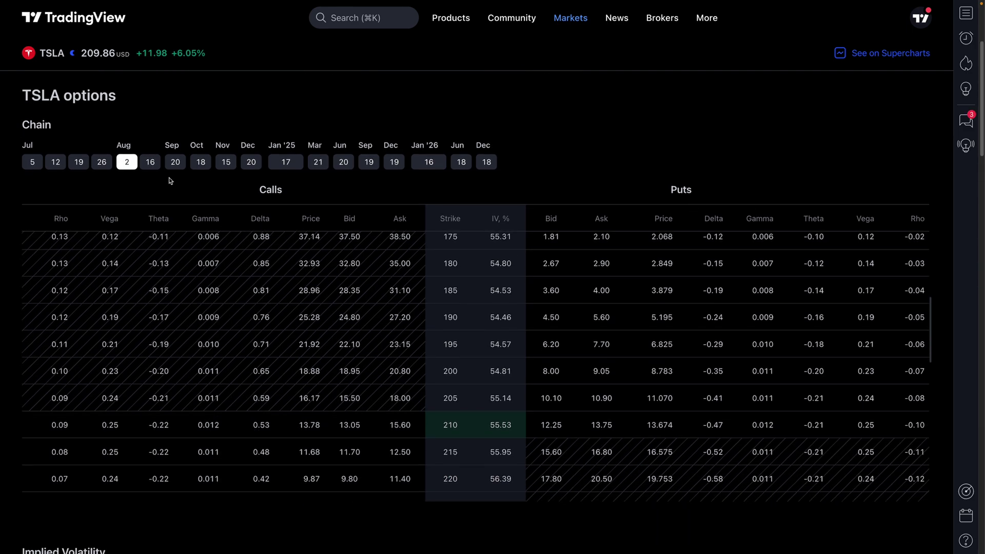
click(150, 162)
click(175, 165)
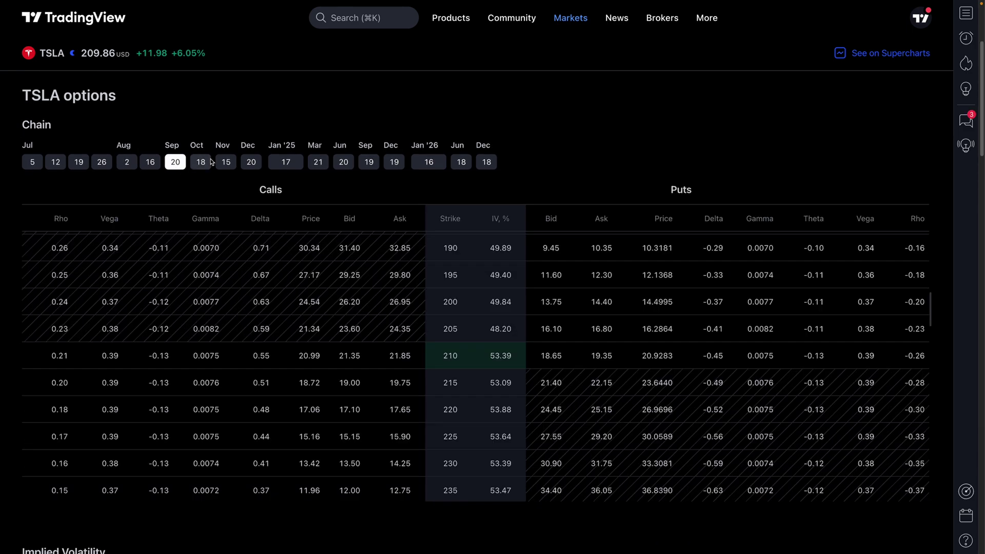
click(201, 163)
click(226, 163)
click(244, 163)
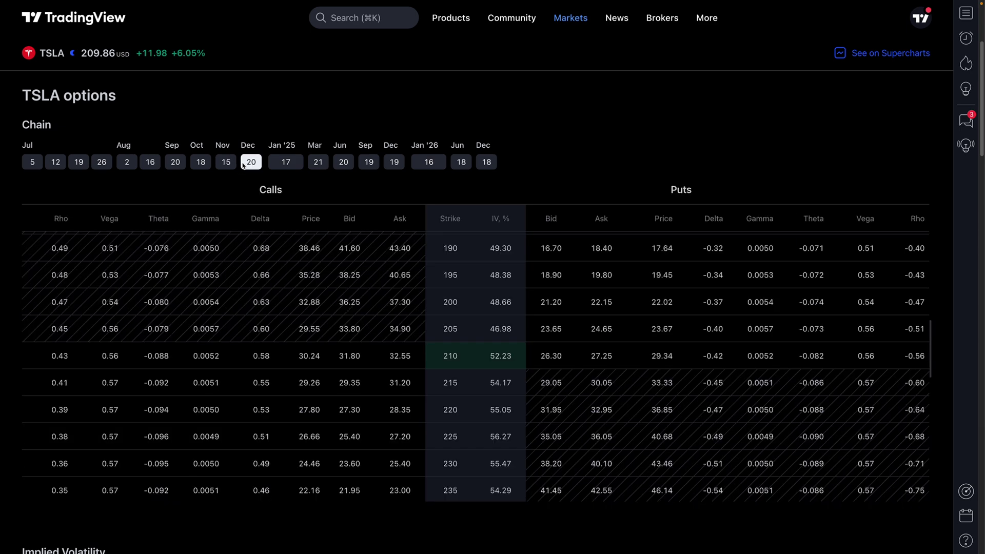
scroll(389, 336, down, 3)
Add the Aug 16, Sep 20 and Oct 18 IV curves, then remove Aug 2, Aug 16 and Sep 20.
scroll(544, 129, down, 8)
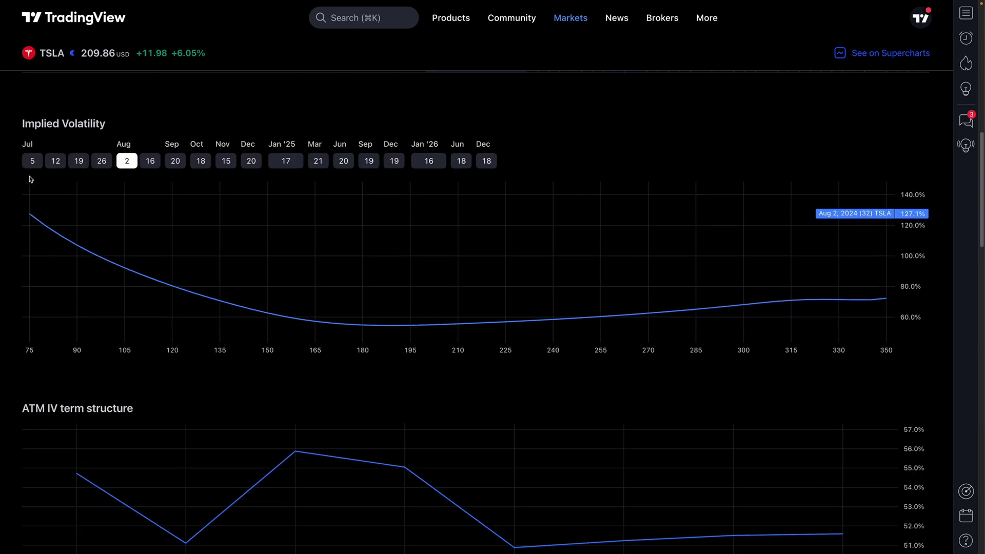
click(150, 161)
click(172, 162)
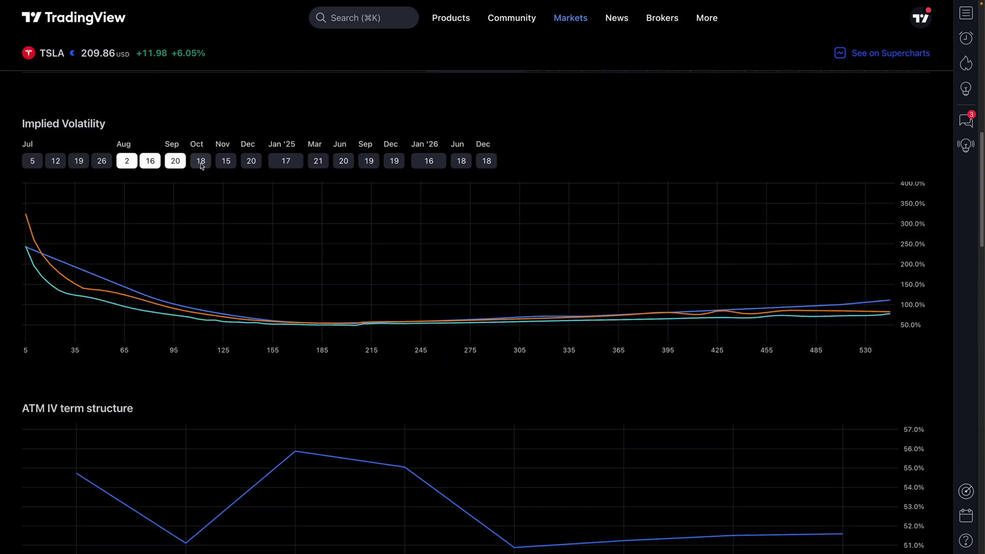
click(201, 163)
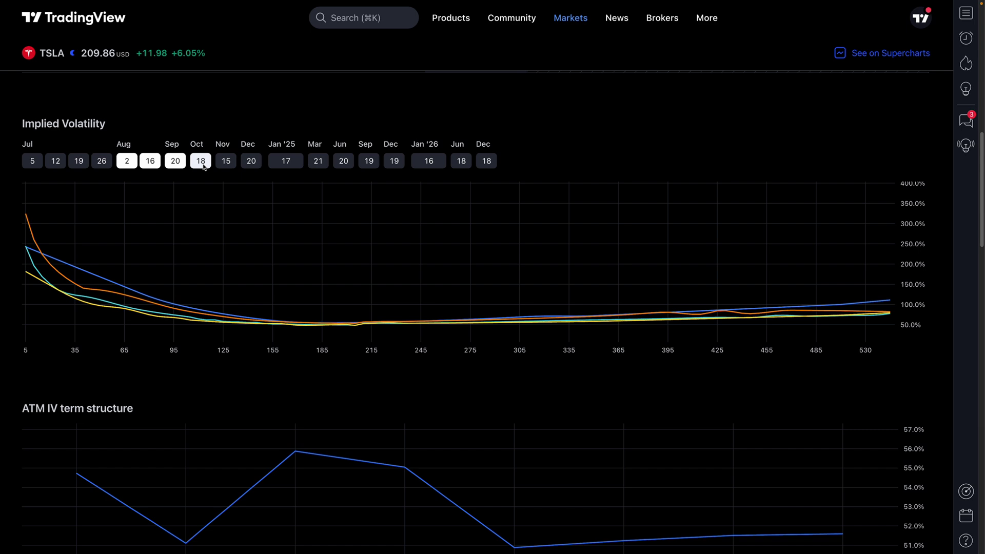
click(126, 161)
click(147, 162)
click(175, 161)
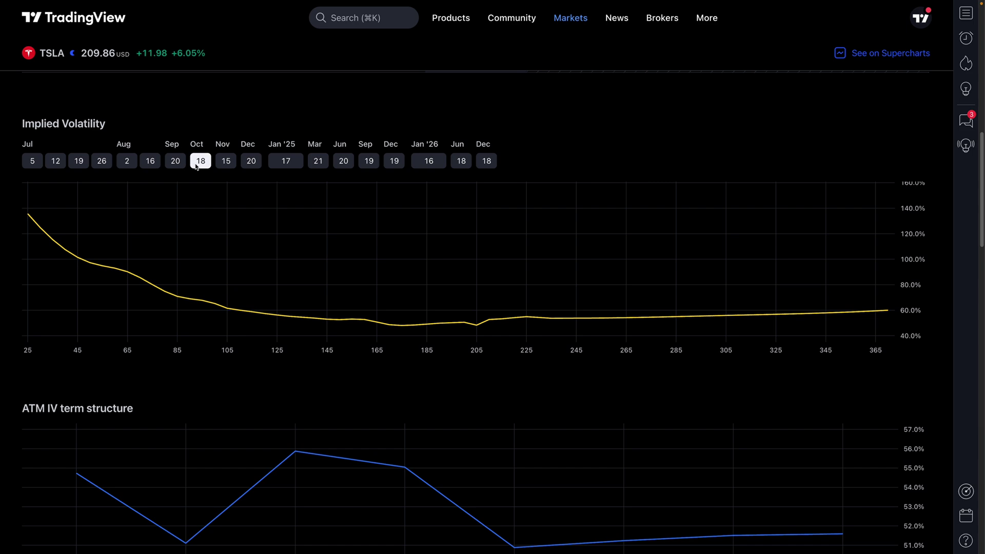
Add the Nov 15, Dec 20, Jan 17 2025 and Mar 21 curves, then remove Mar 21 and Jan 17.
click(226, 162)
click(250, 162)
click(285, 163)
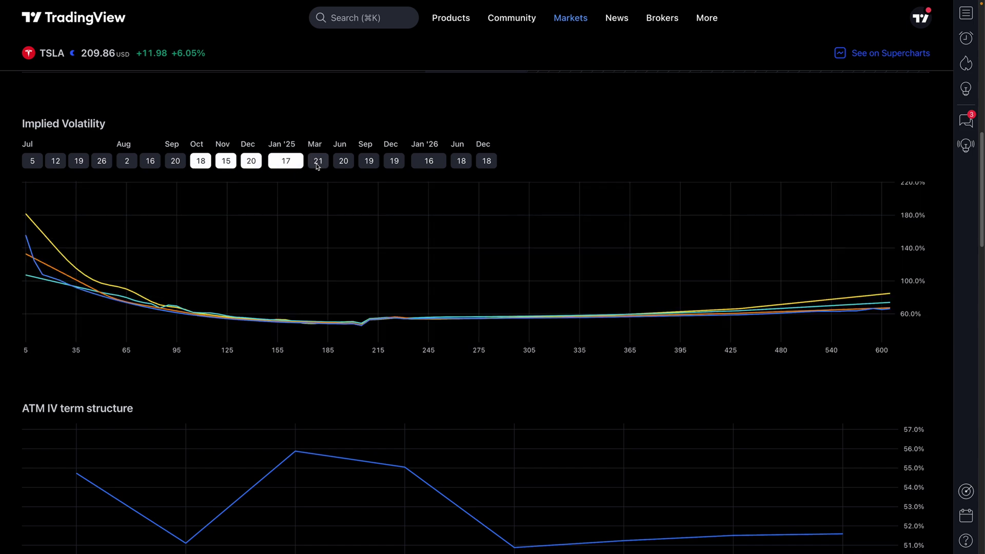
click(318, 162)
click(318, 162)
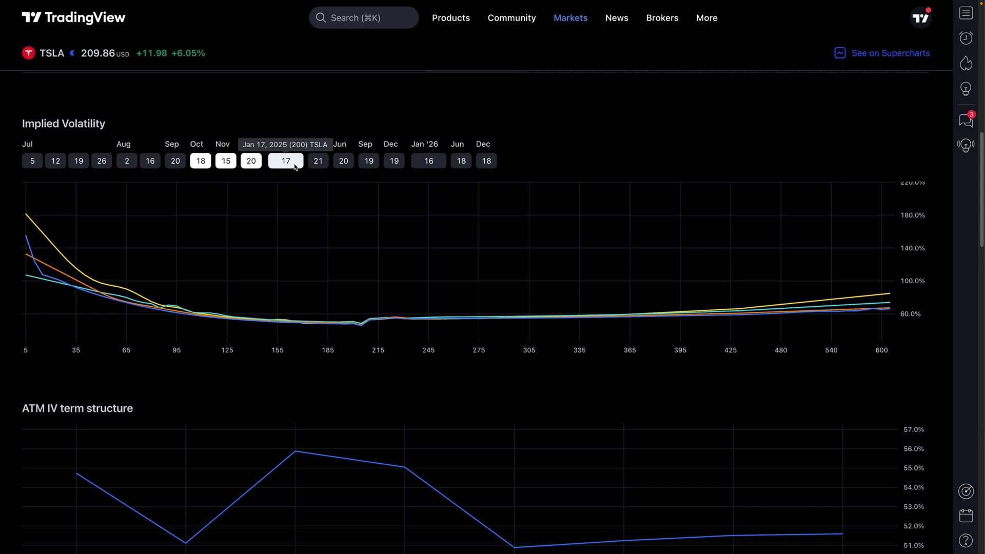
click(295, 165)
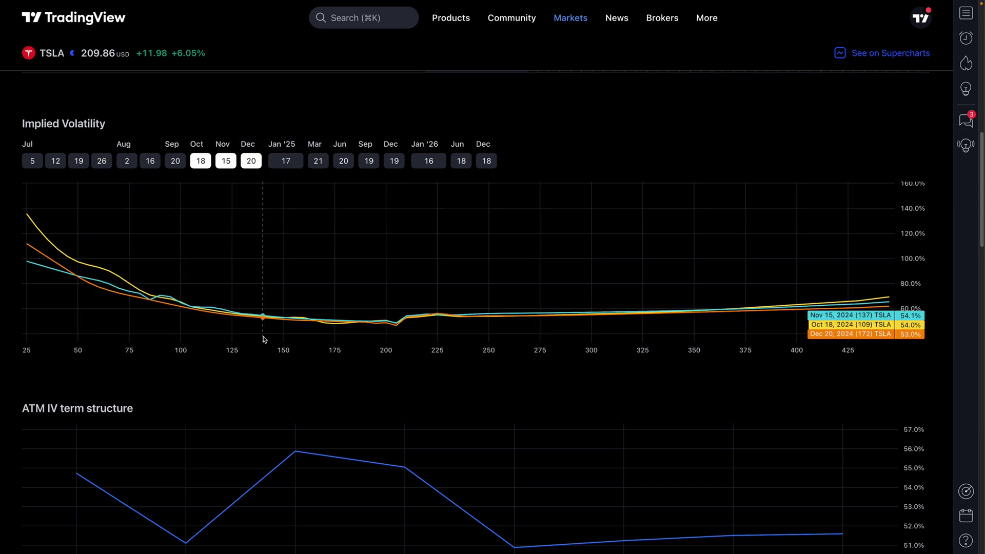
Return home and open the Options strategy builder on the SPY options chain.
scroll(242, 375, down, 3)
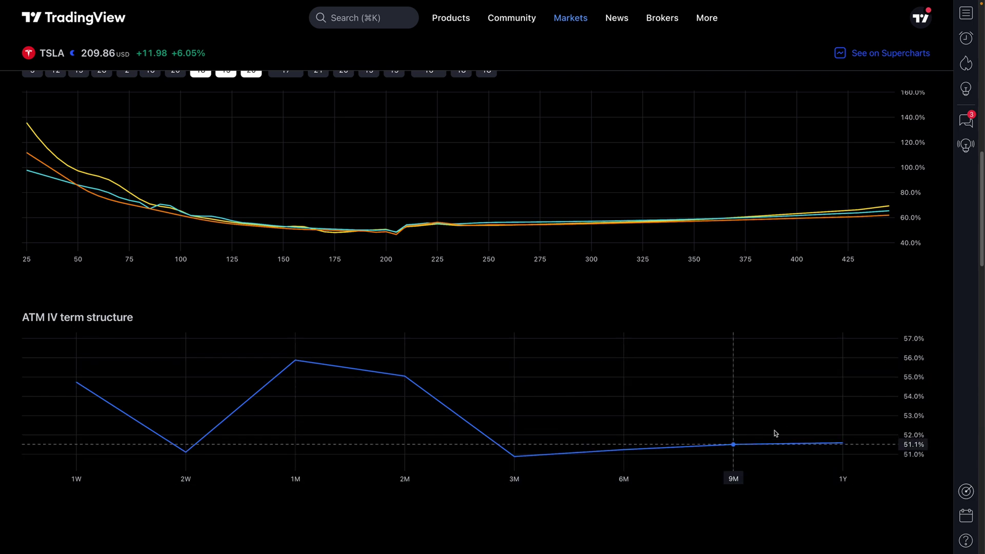
scroll(208, 338, up, 10)
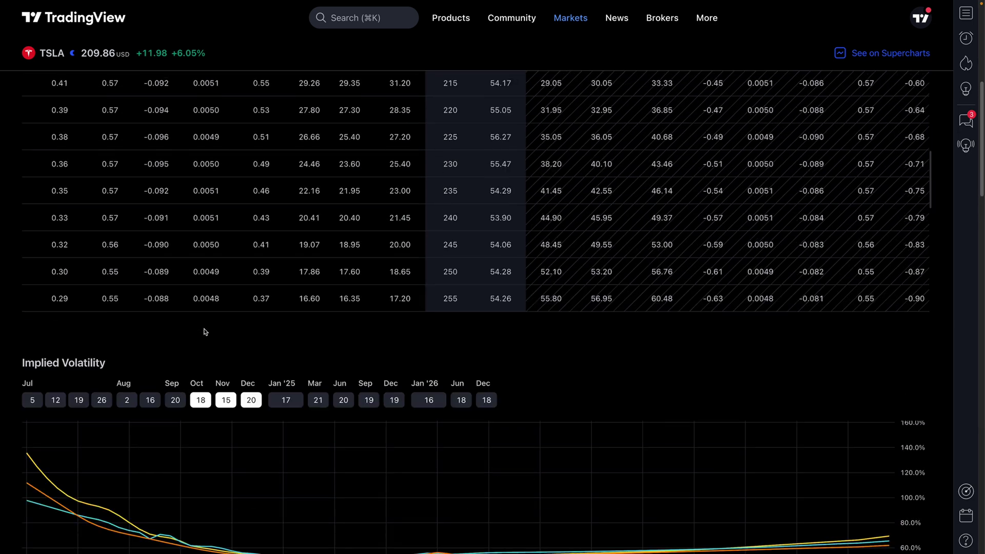
scroll(206, 332, up, 10)
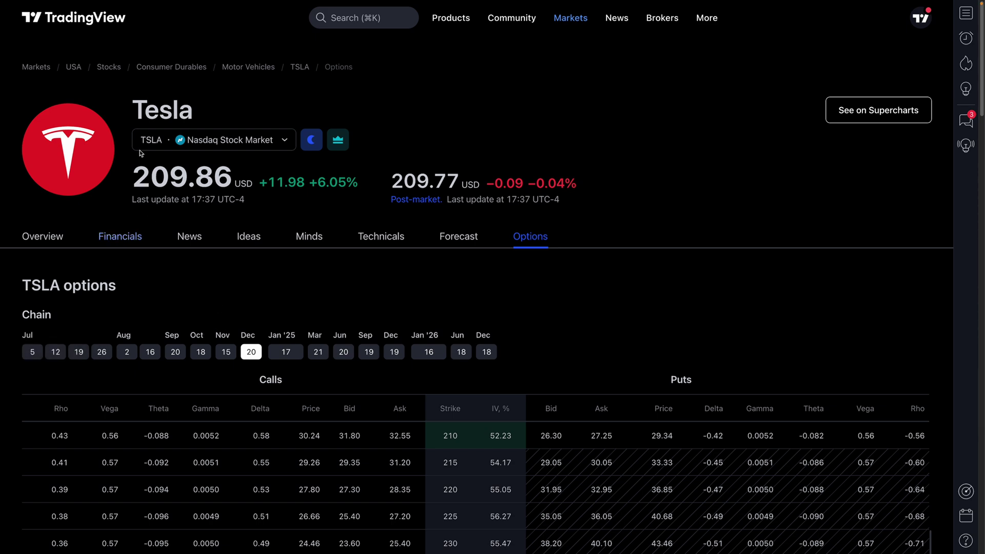
click(89, 23)
mouse_move(453, 23)
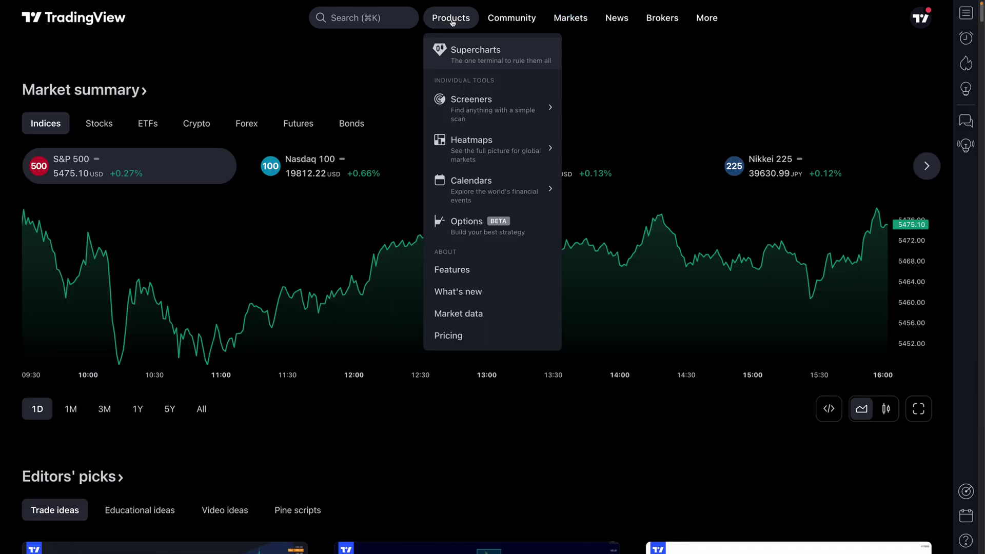
click(472, 221)
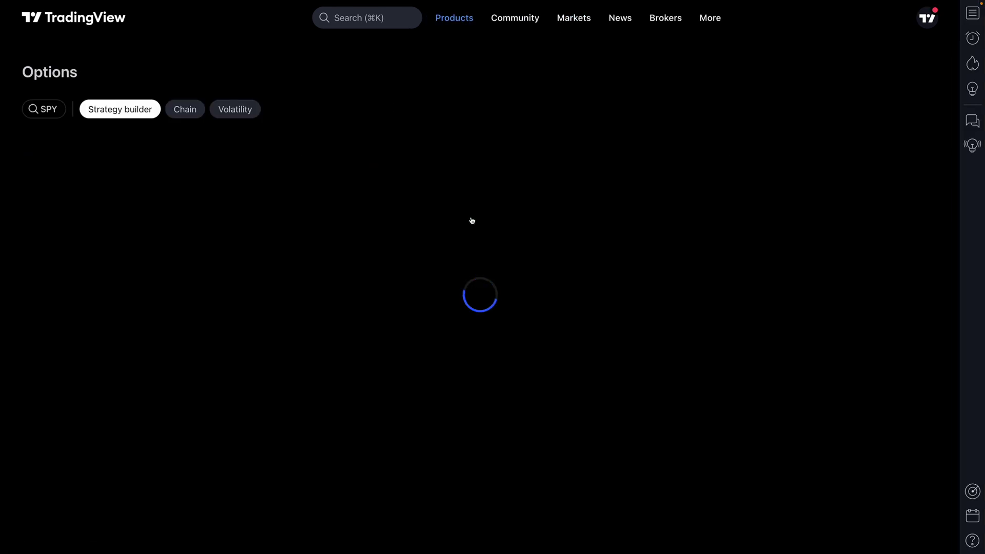
click(179, 112)
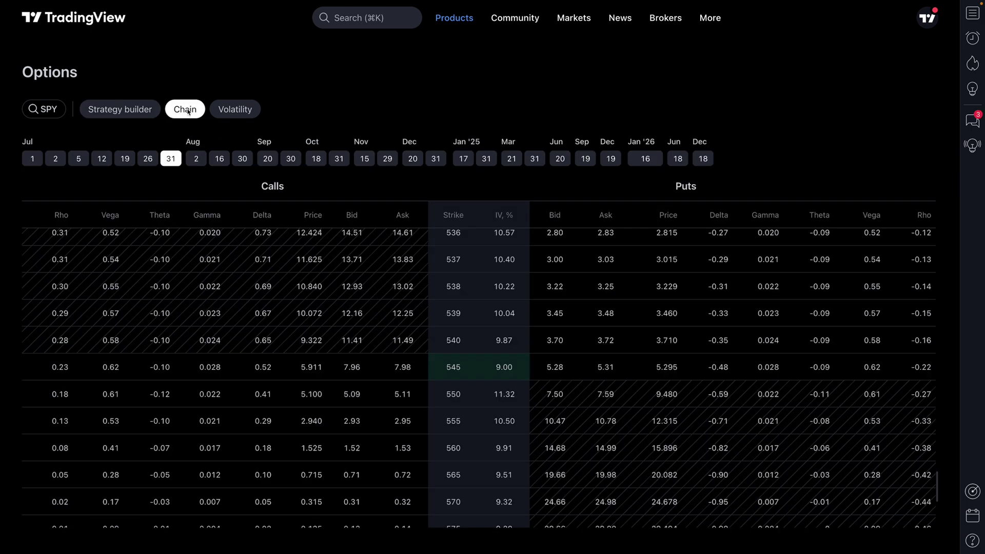
Toggle SPY's Aug 2, Aug 16 and Aug 30 volatility curves against Jul 31, then open Strategy builder.
click(232, 112)
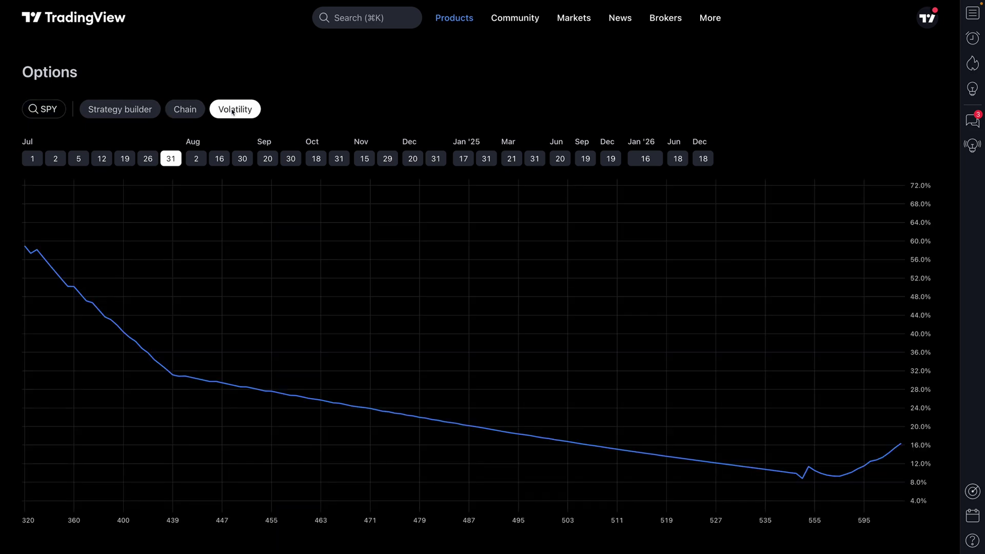
click(197, 159)
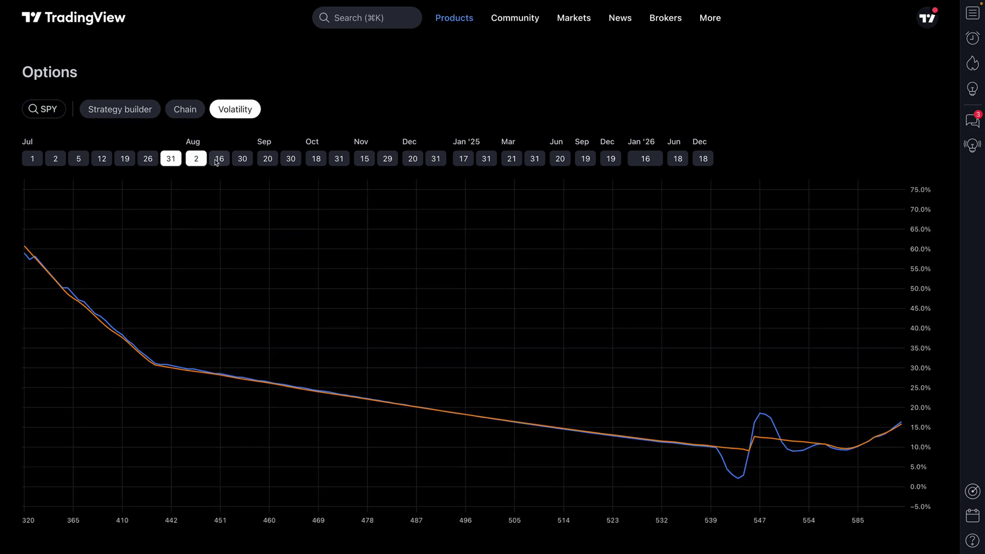
click(218, 160)
click(244, 160)
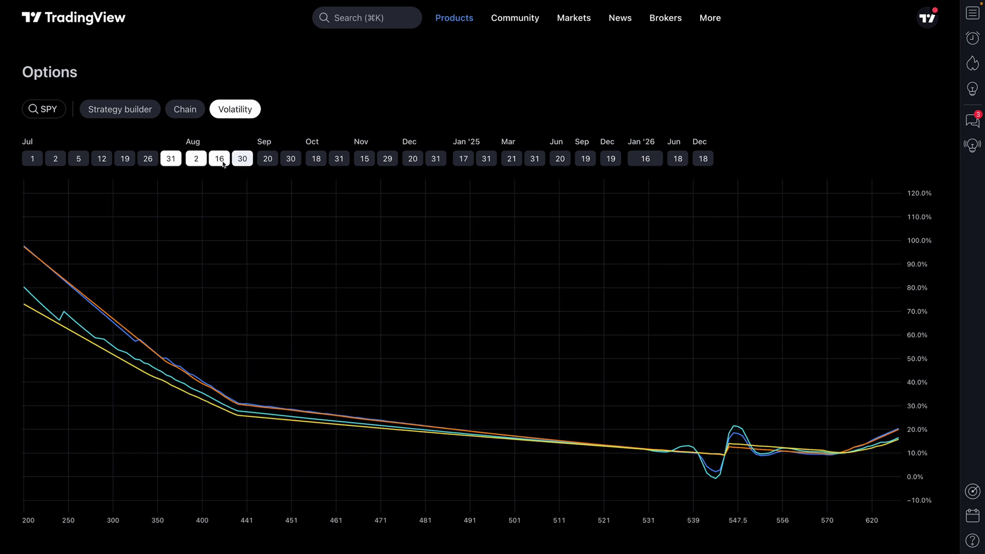
click(243, 159)
click(219, 158)
click(196, 158)
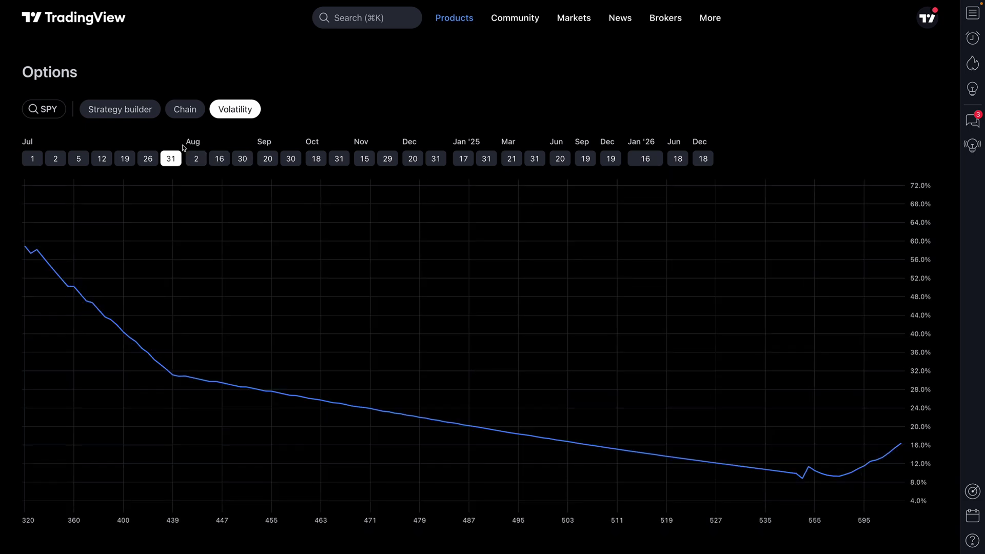
click(145, 108)
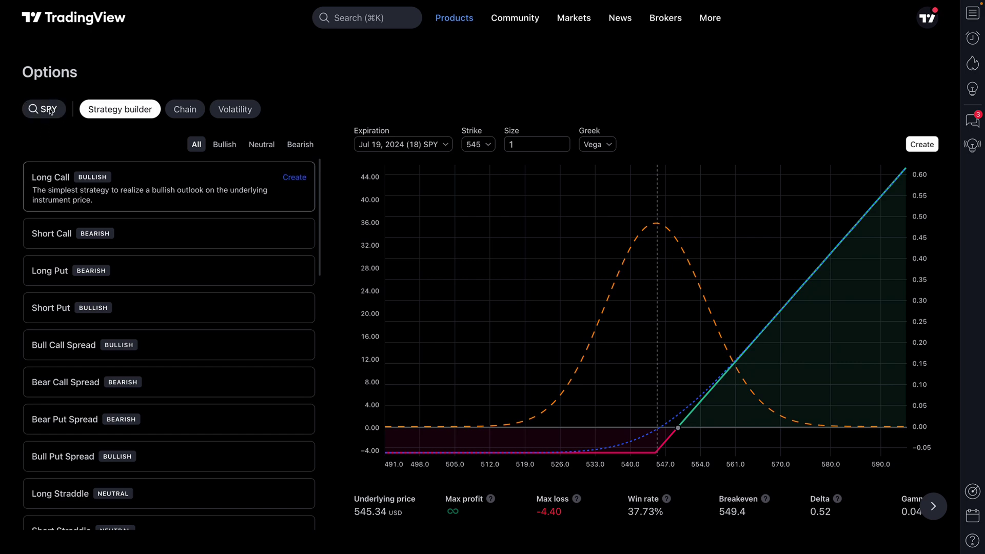
Leave the expiration unchanged, set the Long Call size to 100 contracts, and start creating a copy.
click(444, 146)
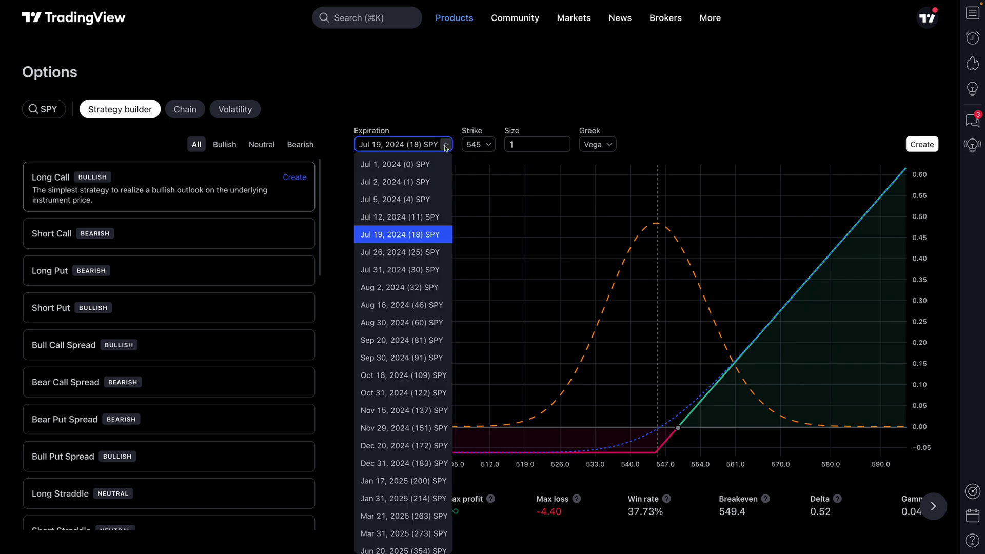
click(444, 146)
click(550, 147)
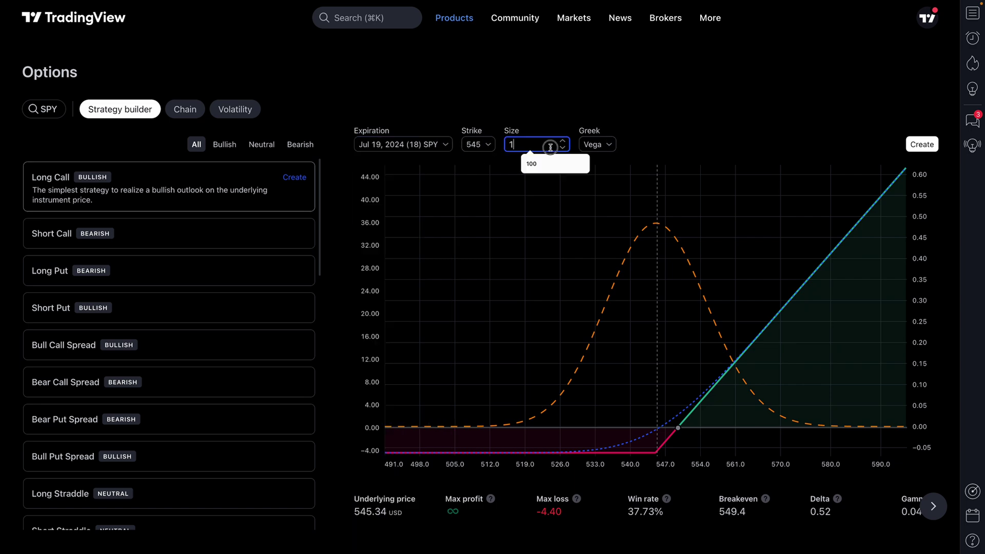
text(00)
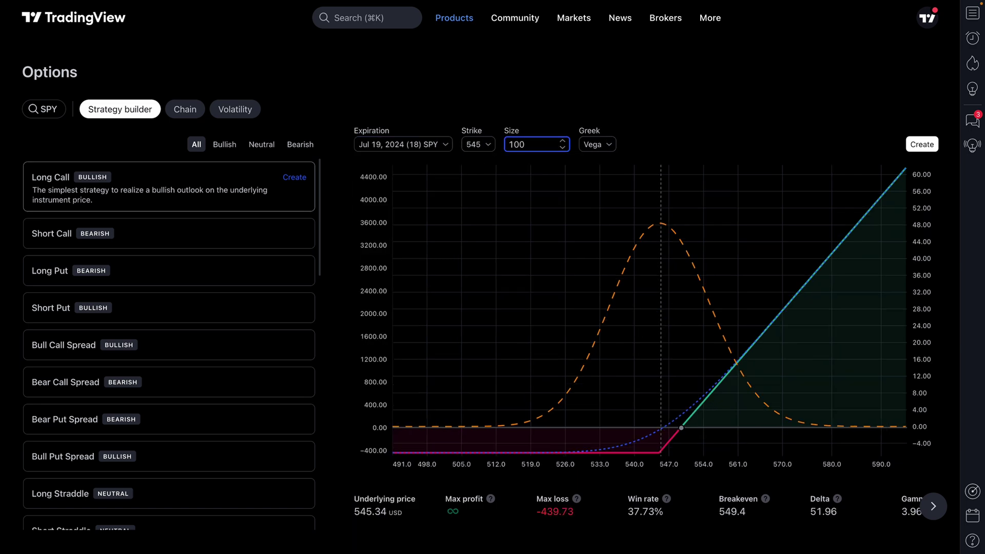
click(550, 98)
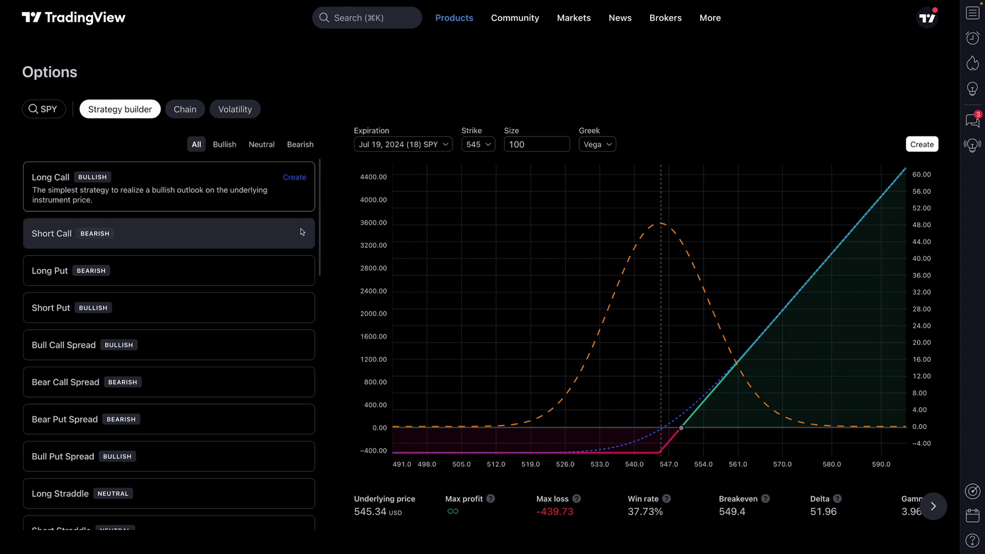
click(294, 177)
Name the copy 'Long Call SPY Example For Our Youtube Video', save it, and choose Add strategy.
click(432, 279)
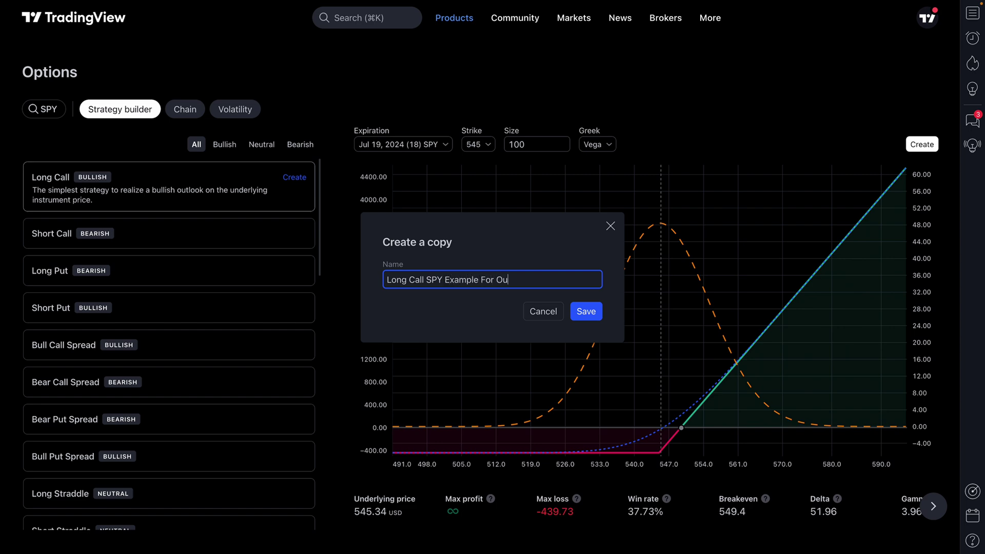
text(outube)
key(BackSpace)
key(BackSpace)
key(BackSpace)
text(rudeo)
drag(585, 279, 389, 277)
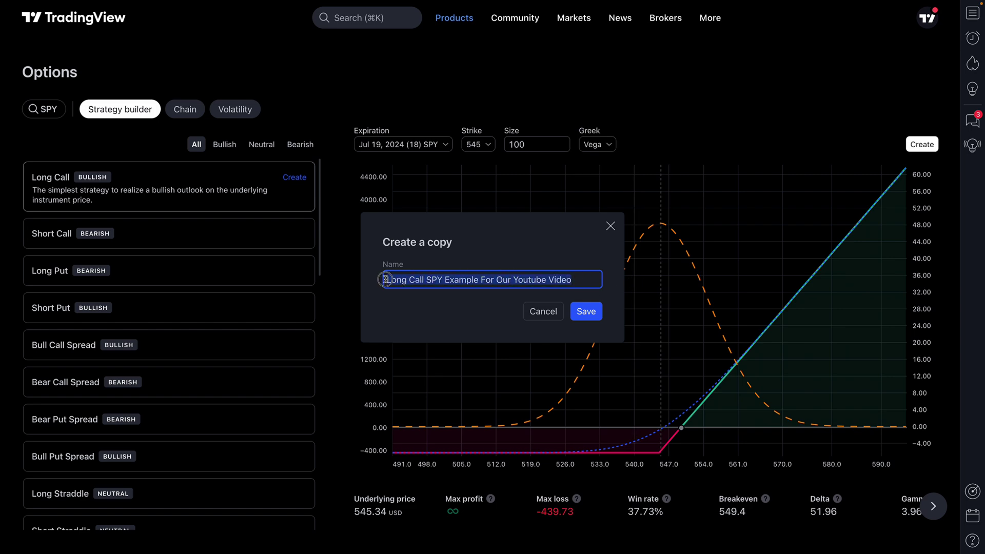
click(391, 276)
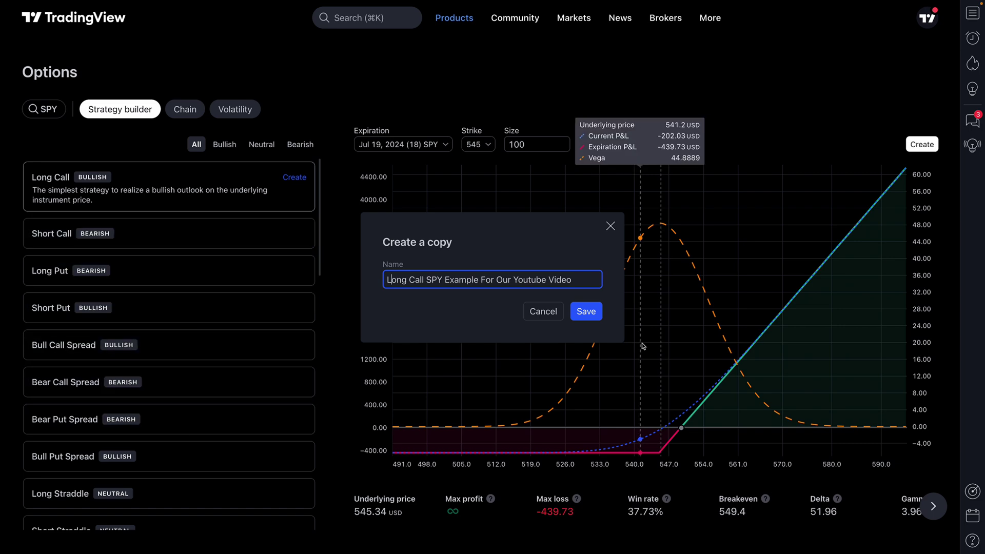
click(586, 311)
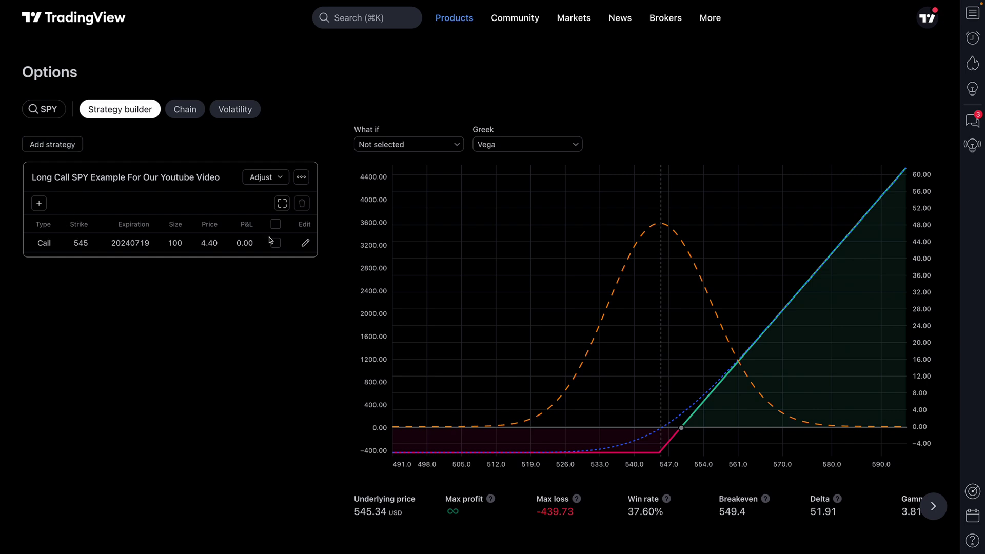
click(52, 144)
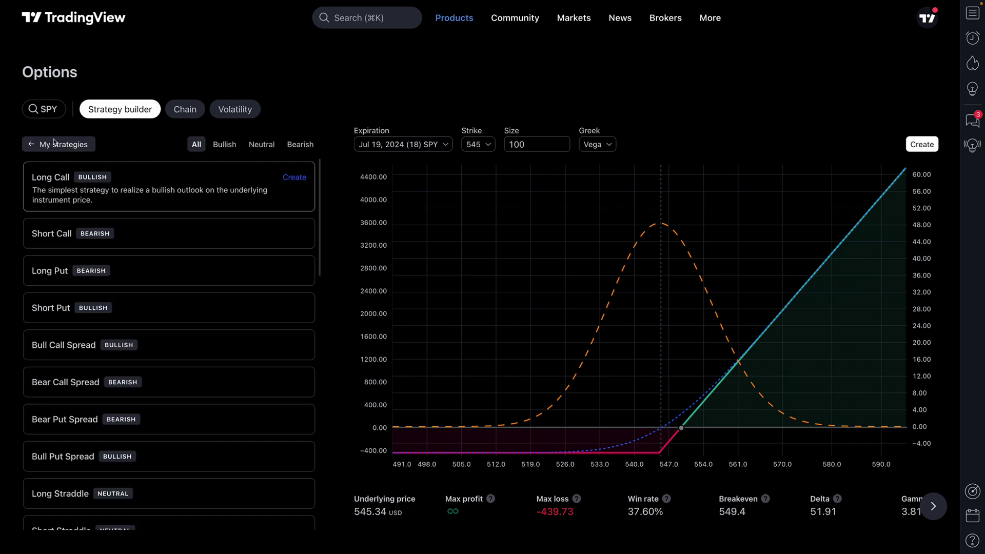
Save a copy of the Short Call template named 'Short Call Example SPY'.
click(234, 235)
click(294, 214)
click(449, 279)
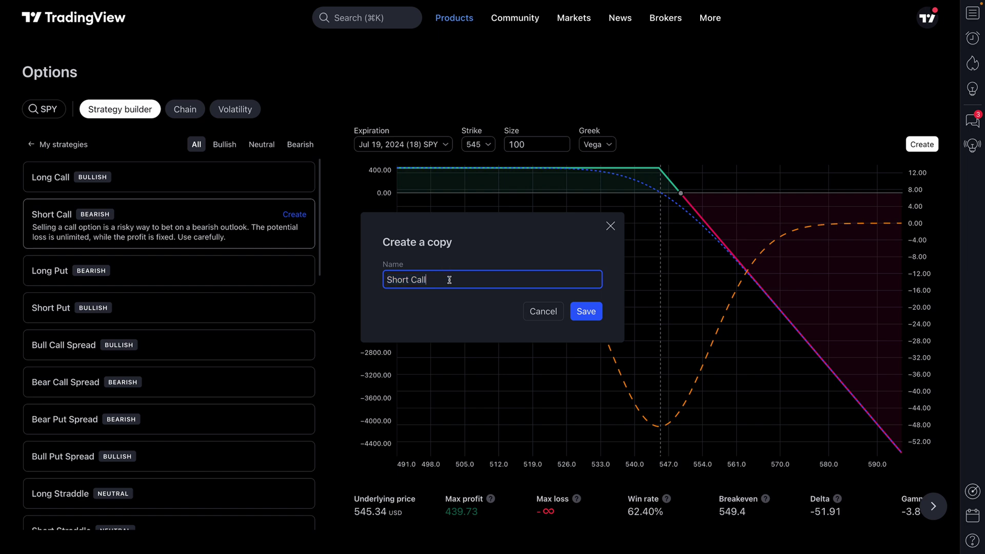
text(Example SPY)
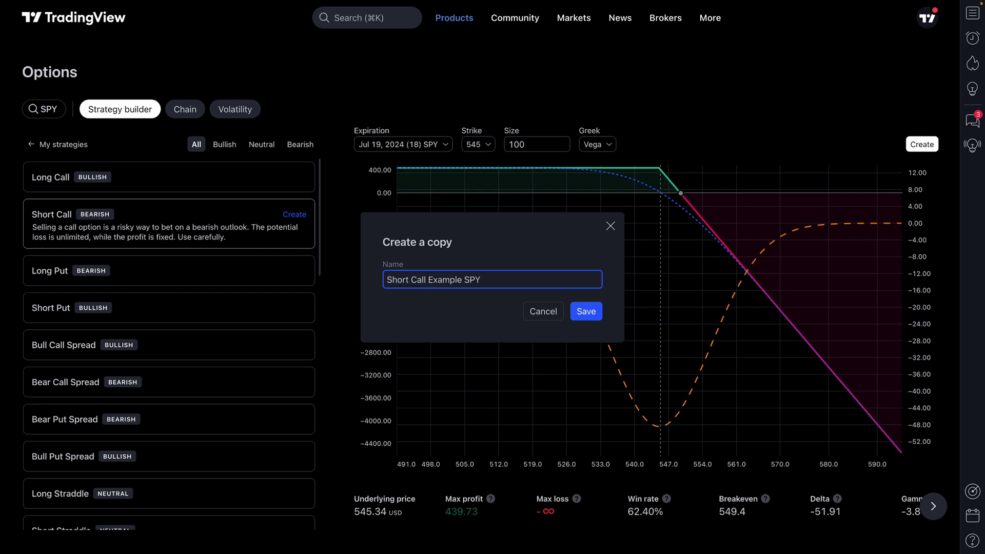
click(586, 311)
Create a copy of the Long Calls Condor template and start naming it 'Long Calls Condor SPY Example'.
click(73, 150)
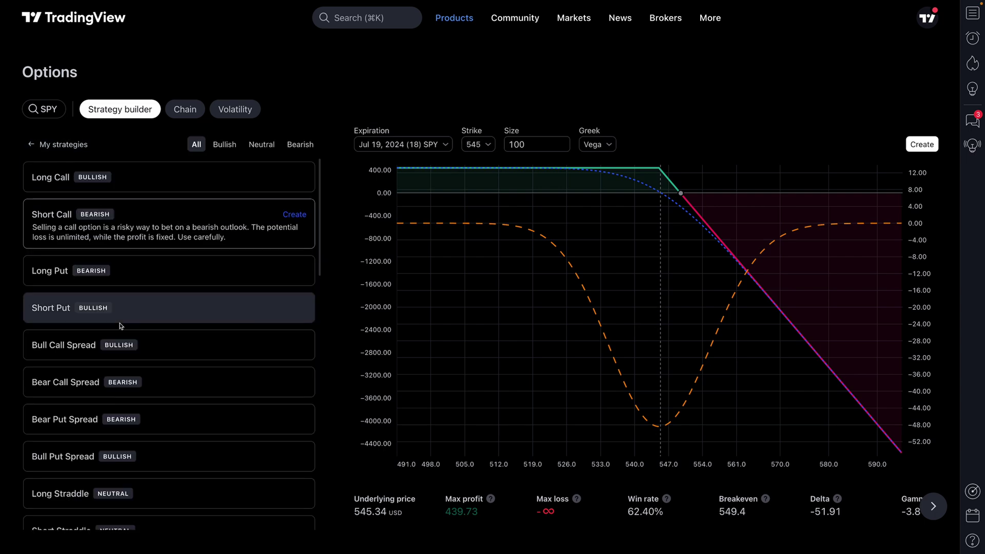
scroll(161, 390, down, 10)
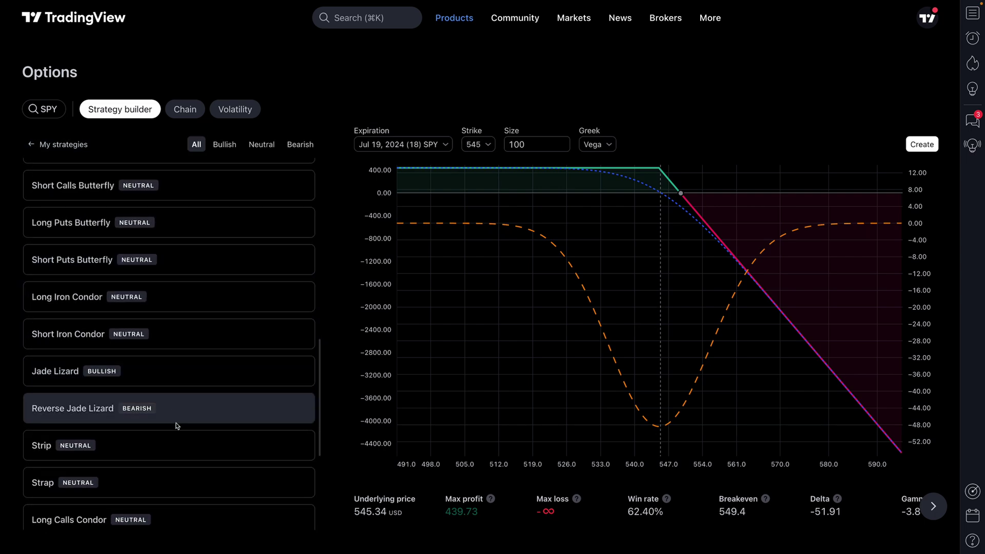
scroll(177, 425, down, 5)
scroll(179, 411, up, 2)
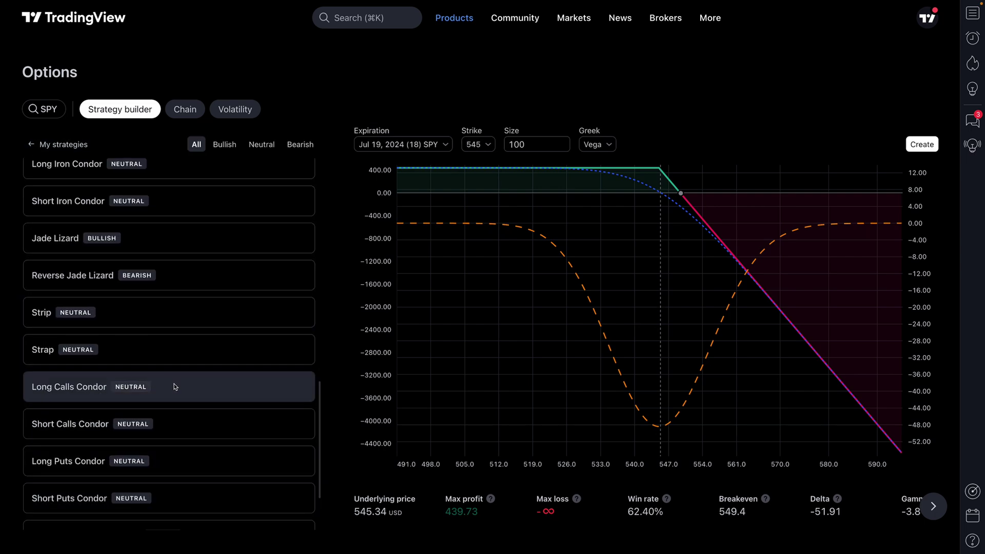
click(235, 385)
click(295, 322)
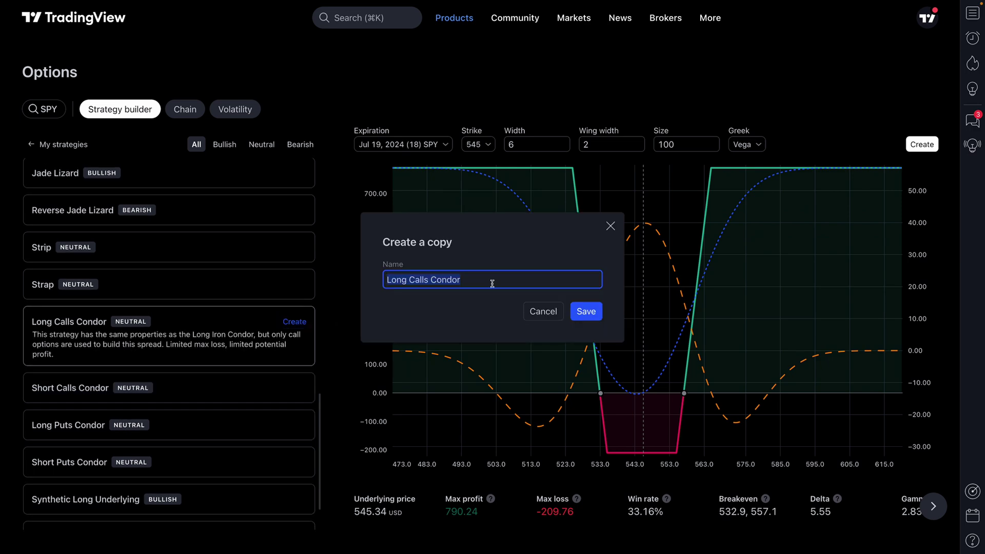
key(Right)
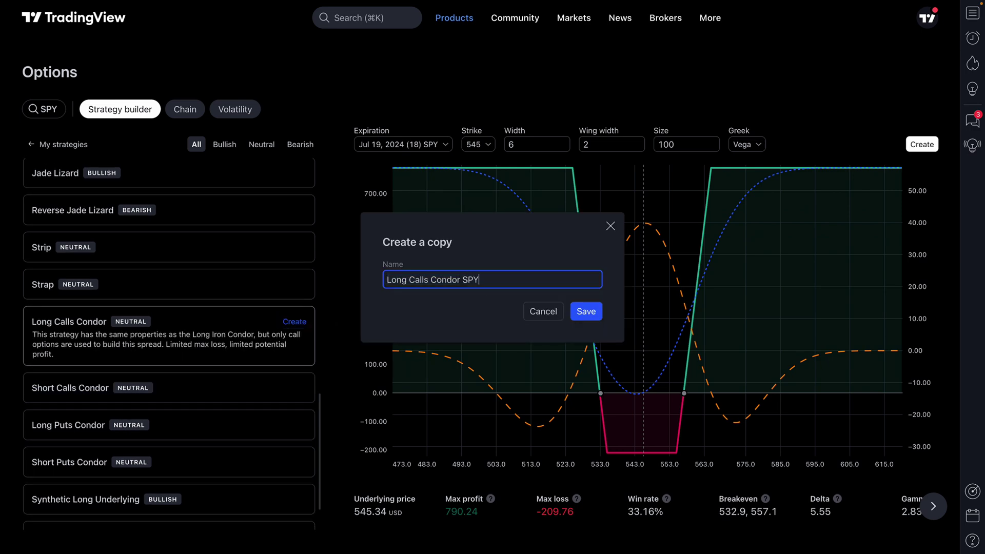
text(SPY EX)
key(BackSpace)
text(xam)
key(BackSpace)
key(BackSpace)
key(BackSpace)
Finish and save 'Long Calls Condor SPY Example', then expand the saved Long Call SPY strategy.
text(xamp)
click(586, 311)
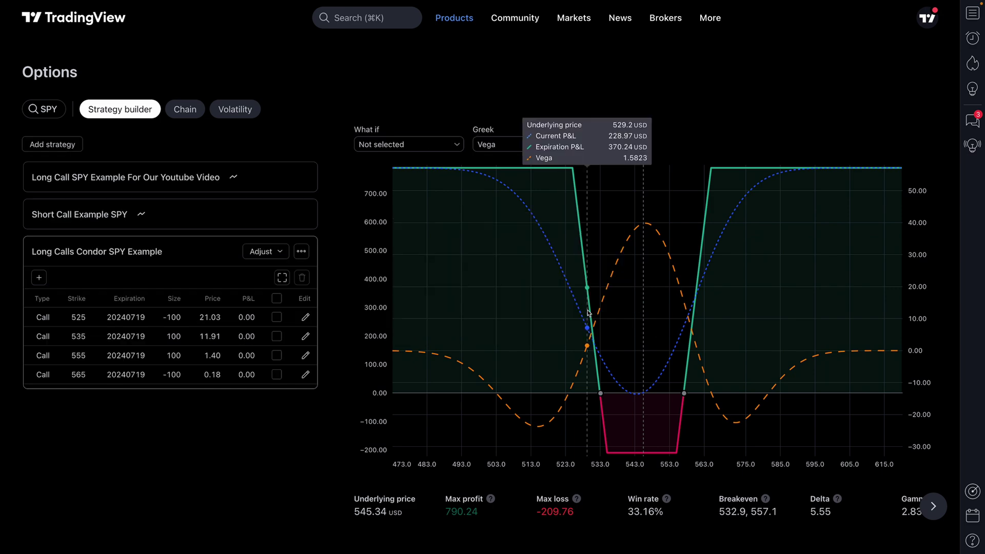
click(185, 224)
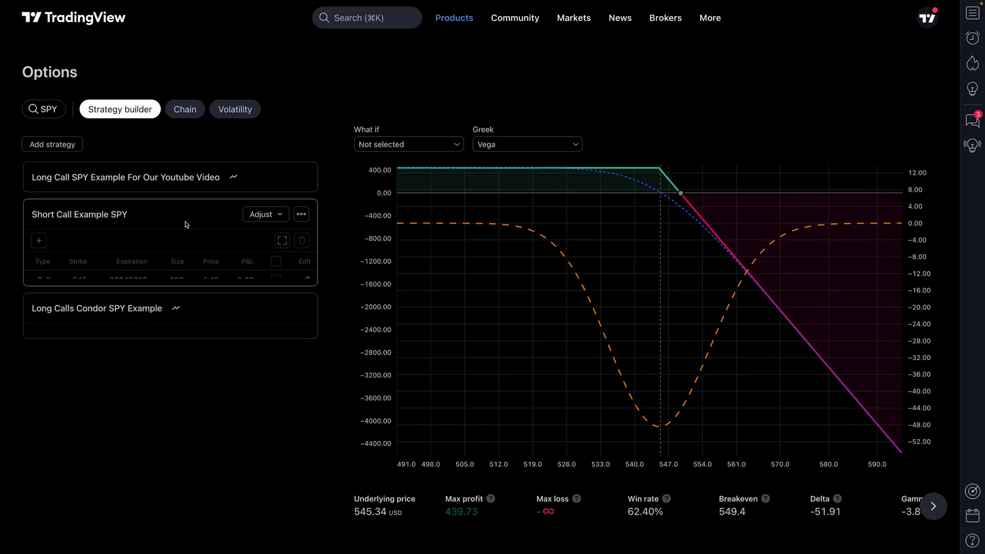
click(173, 194)
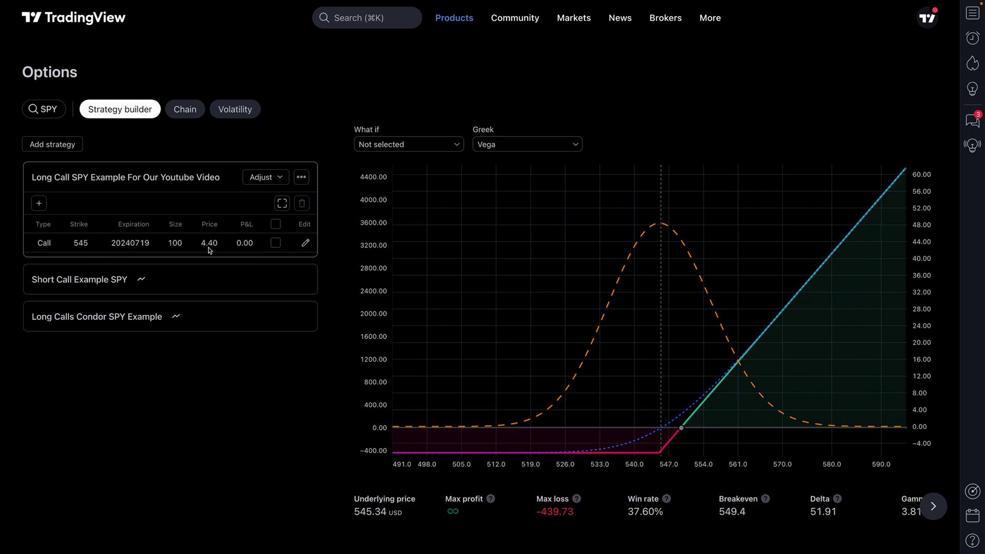
Inspect the 545 call leg's strike, expiration and type in the position editor, leaving it unchanged.
click(305, 242)
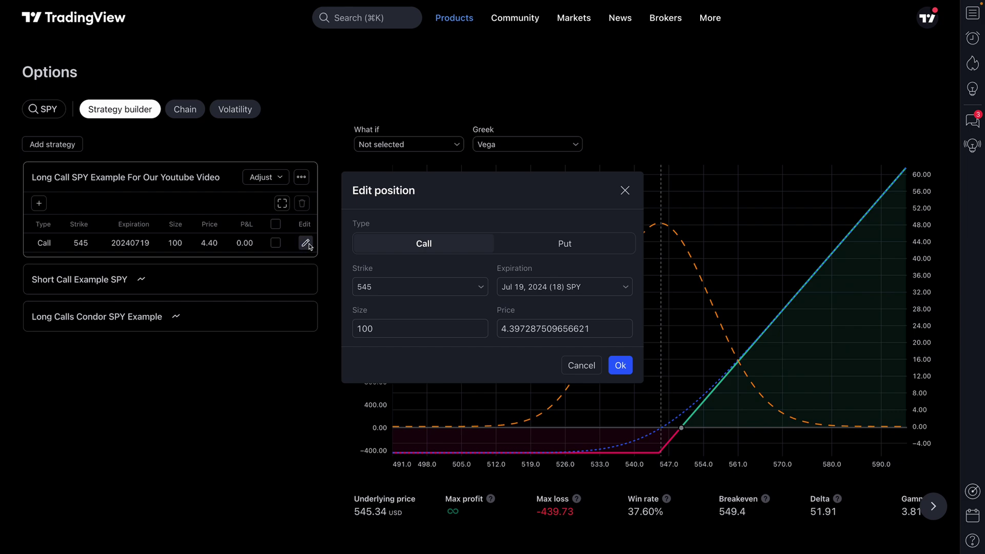
drag(448, 189, 442, 214)
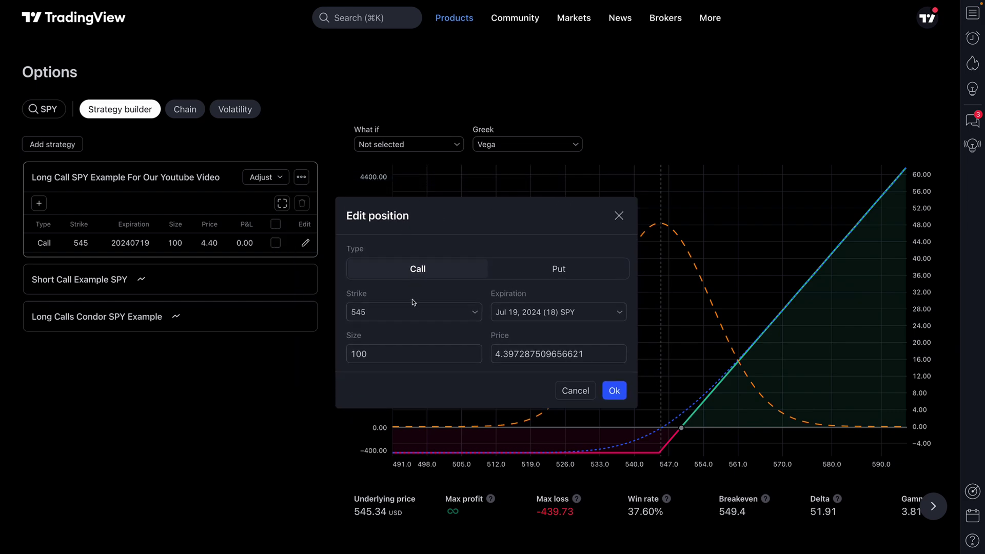
click(456, 314)
click(521, 320)
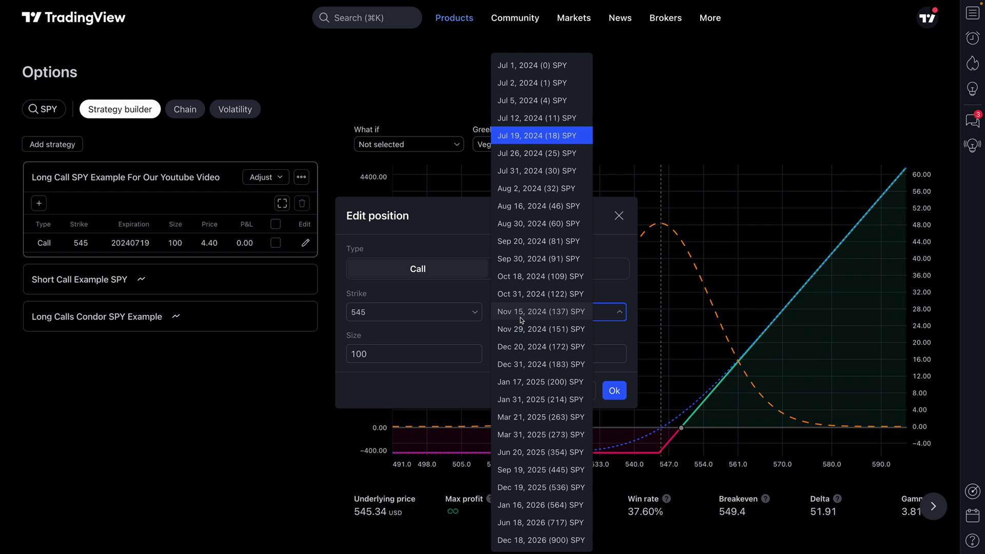
click(436, 295)
click(534, 273)
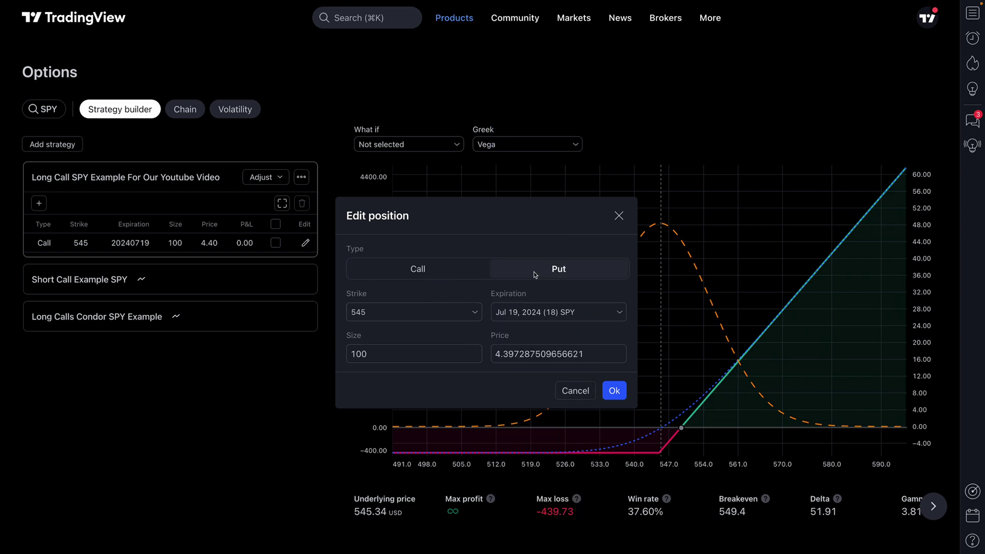
click(467, 272)
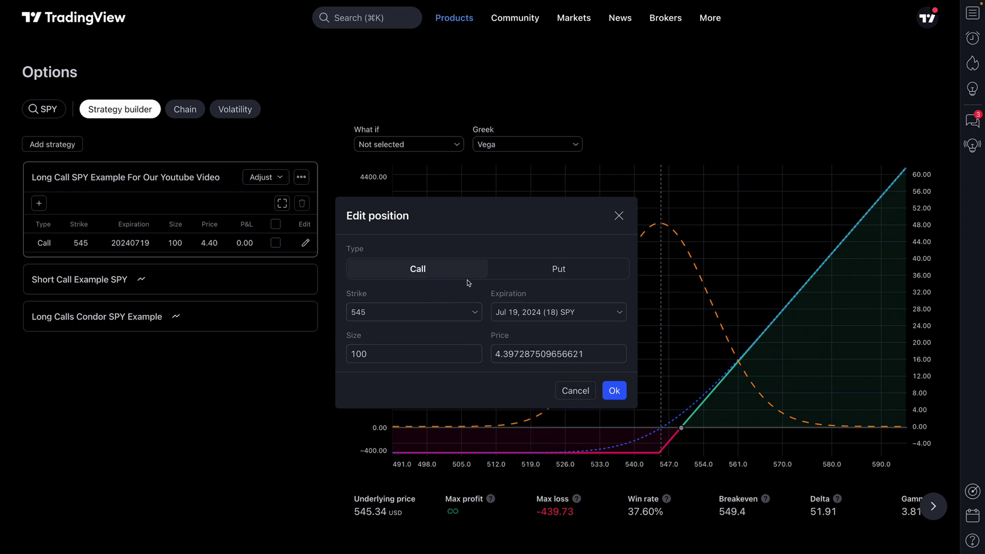
click(575, 391)
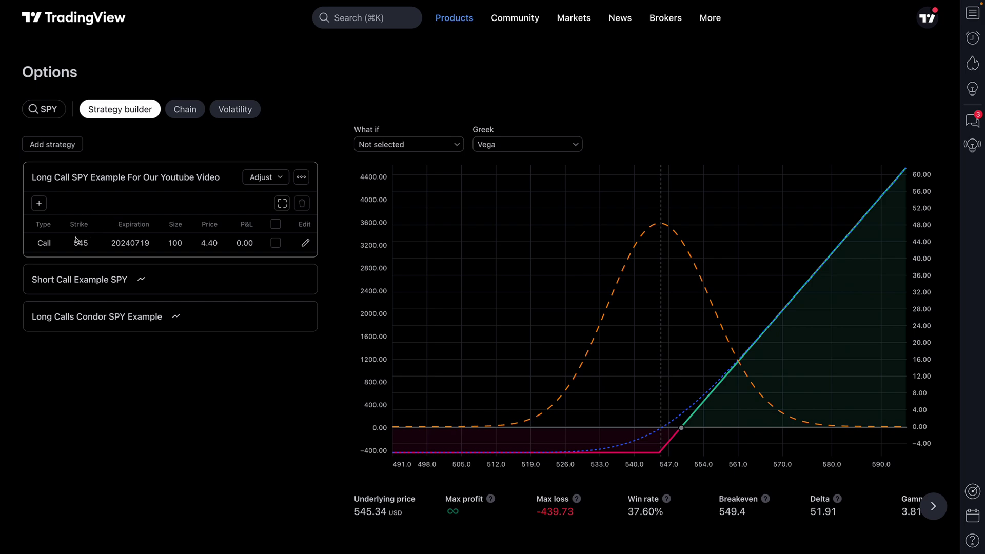
click(305, 243)
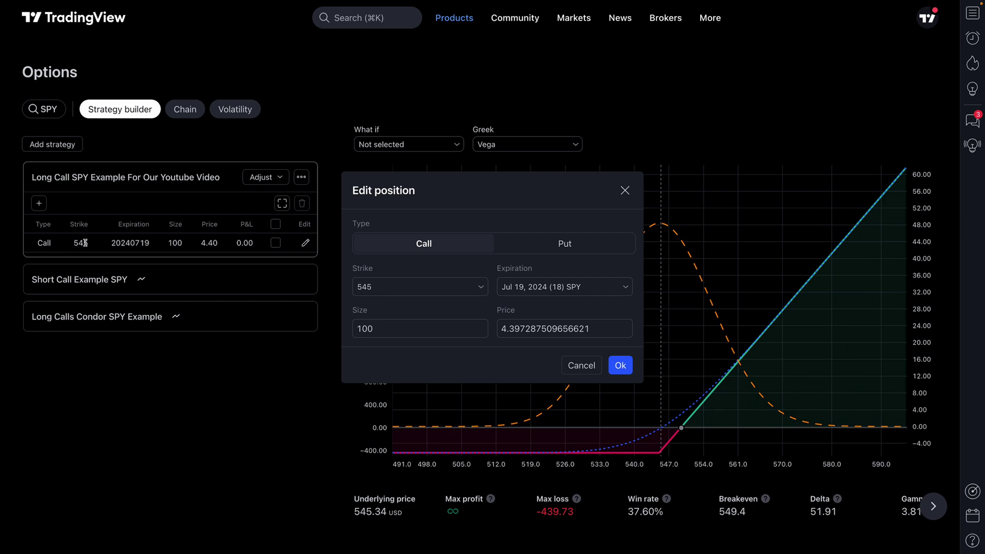
click(624, 190)
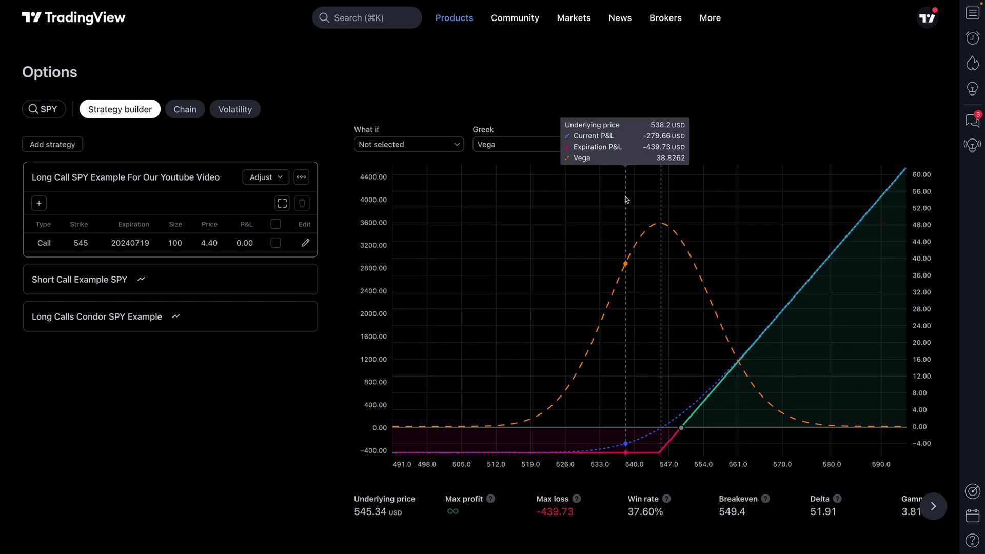
Add the PUT 531 Jul 1 2024 SPY contract as a new leg of the long call strategy.
click(37, 206)
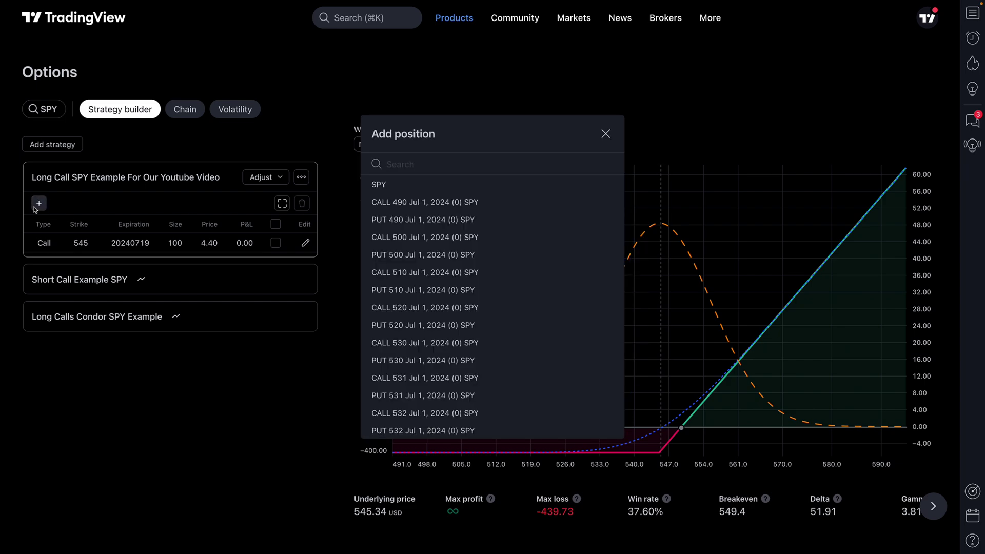
click(601, 136)
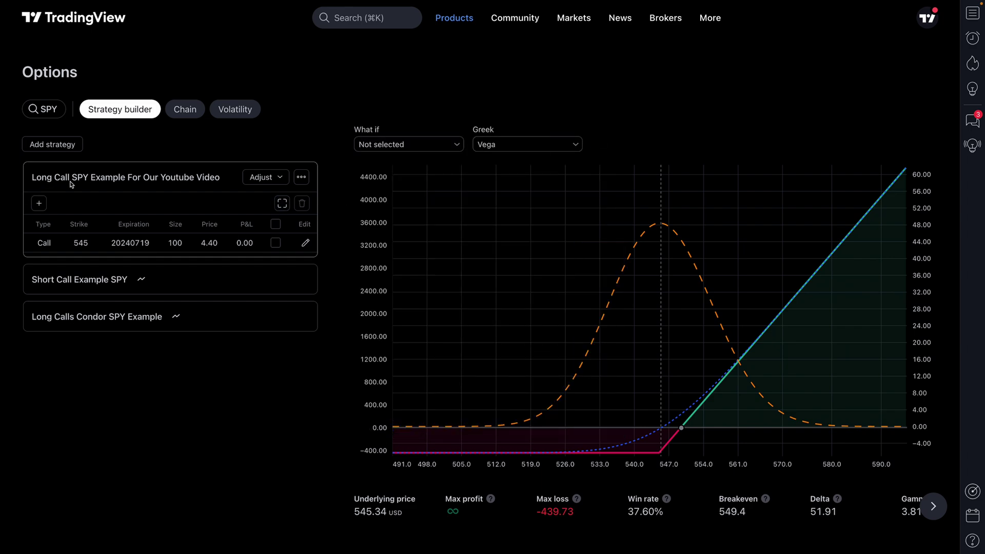
click(41, 204)
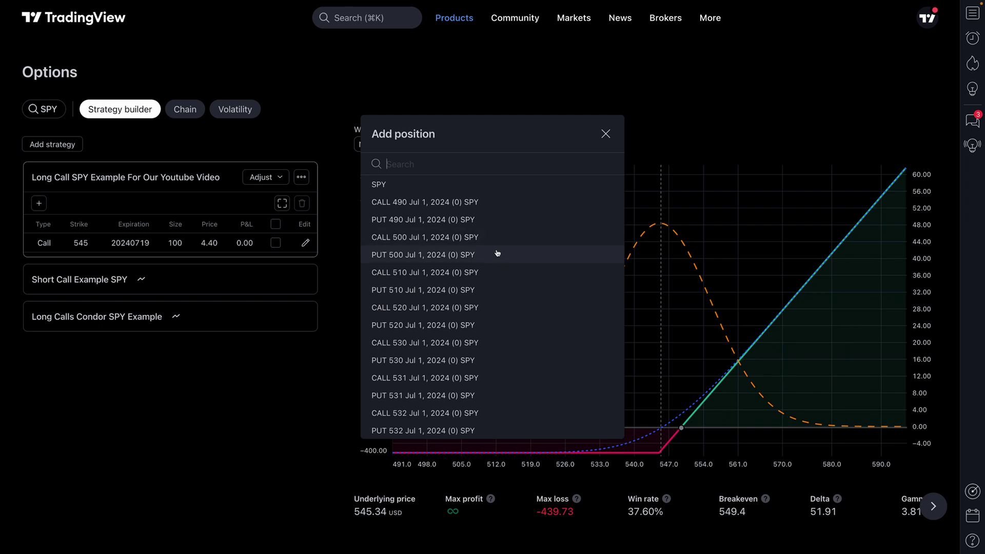
click(453, 398)
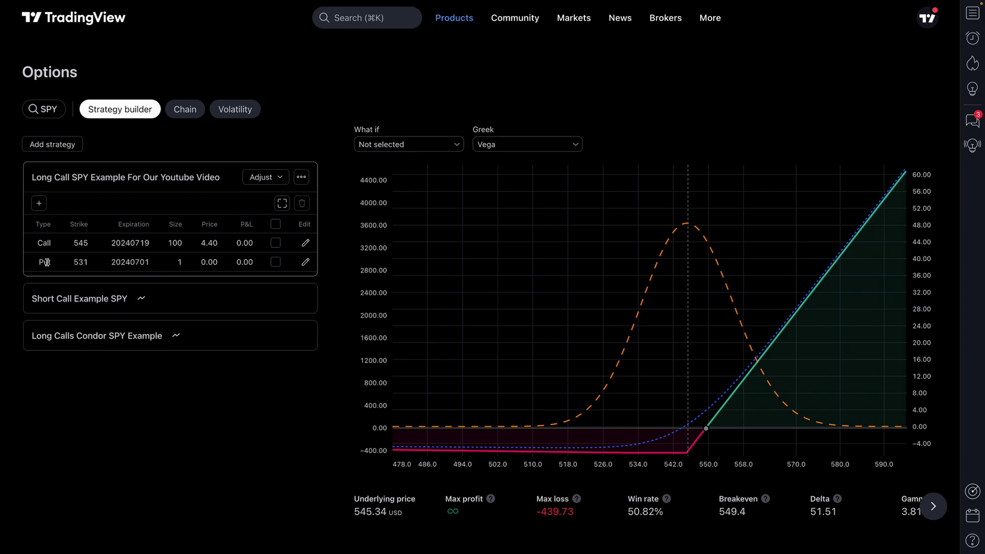
Rename the strategy to 'Long Call/Put SPY Example For Our Youtube Video'.
click(301, 177)
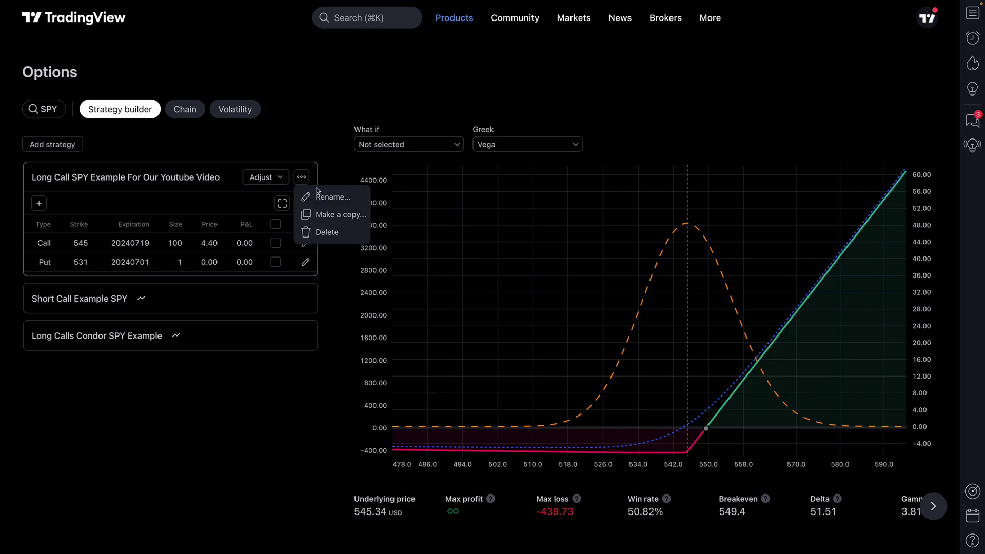
click(324, 197)
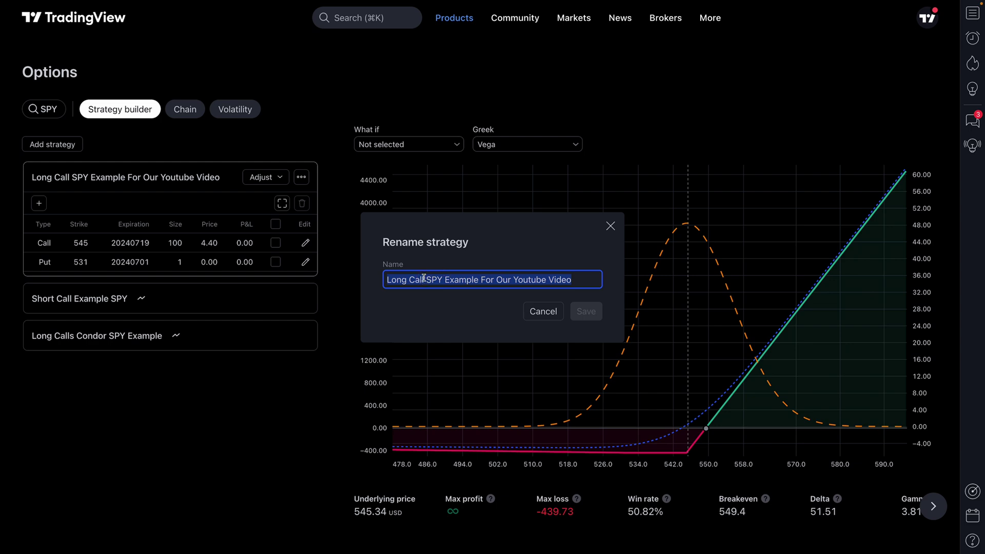
click(424, 278)
text(/P)
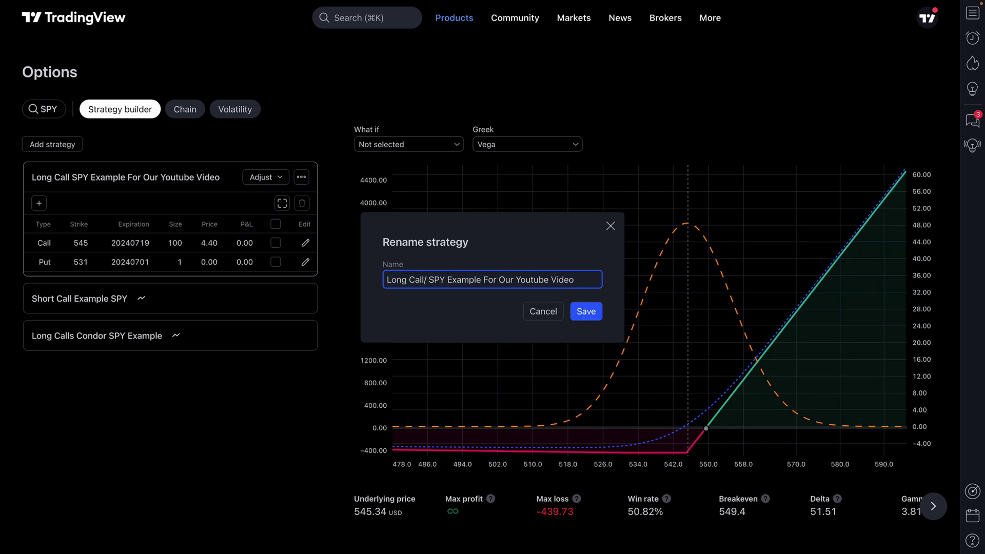
text(ut)
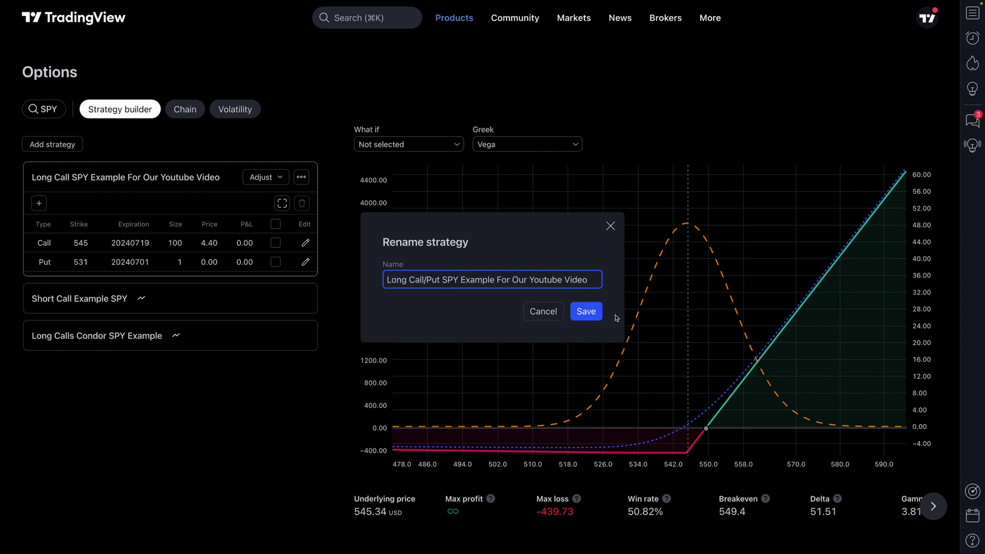
click(586, 311)
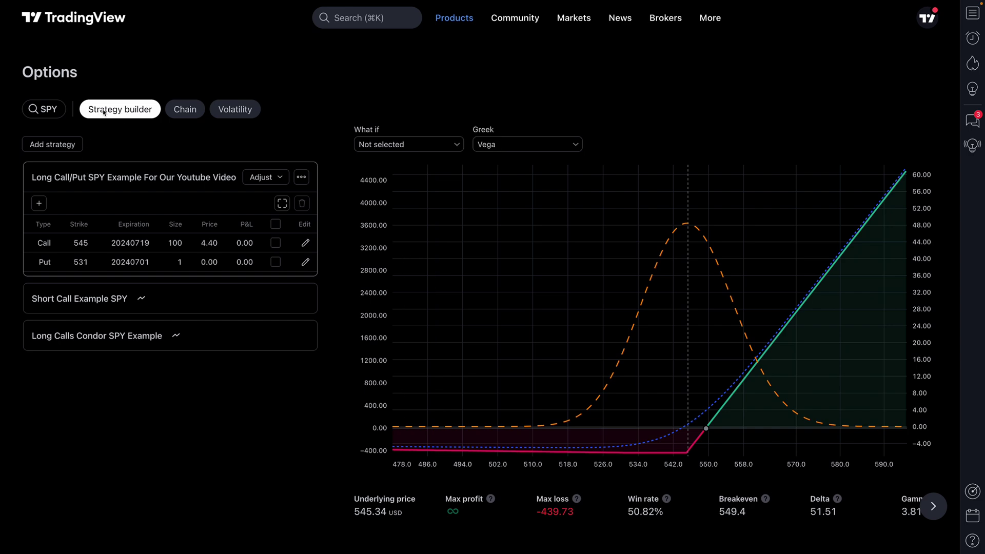
click(192, 306)
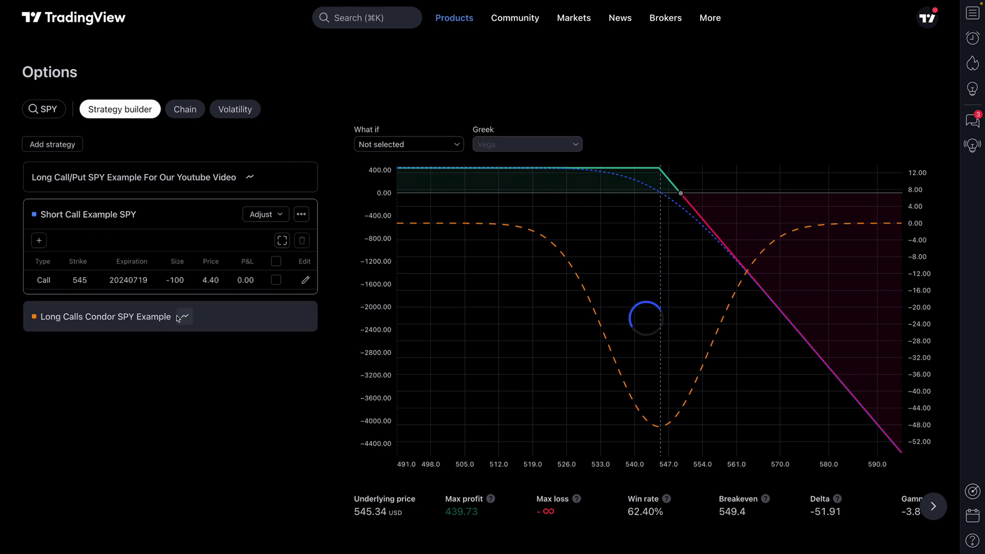
Overlay the Long Calls Condor and Long Call/Put payoffs on the Short Call Example SPY chart.
click(72, 325)
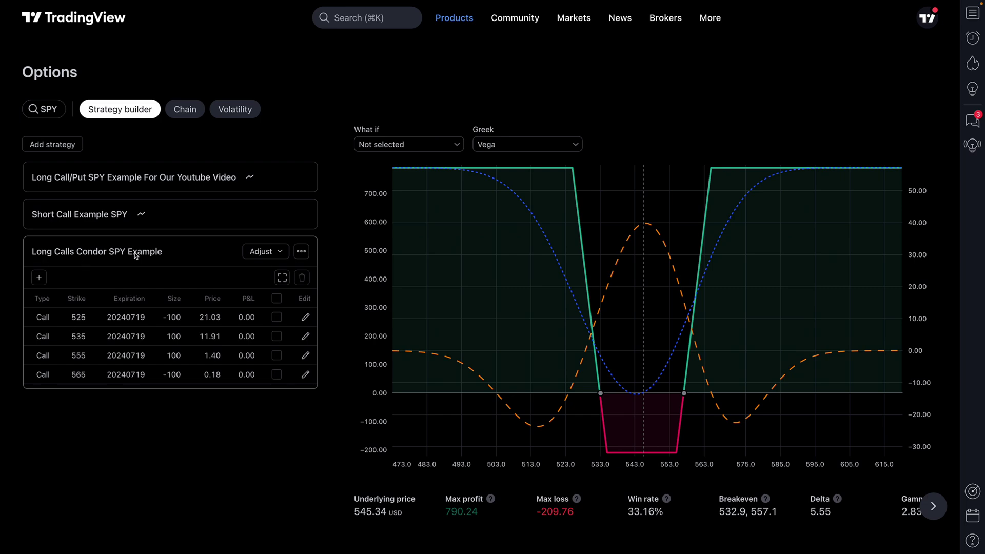
click(174, 217)
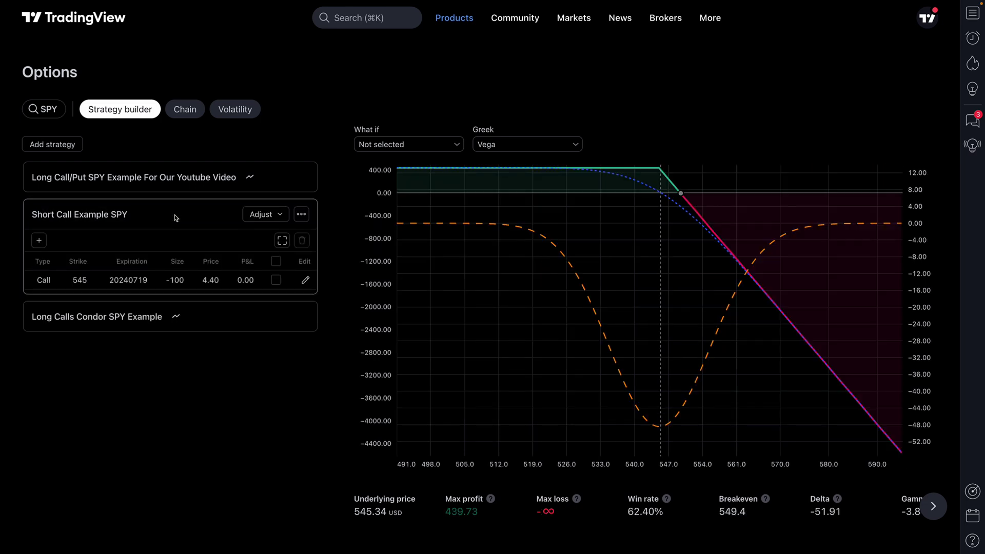
click(177, 317)
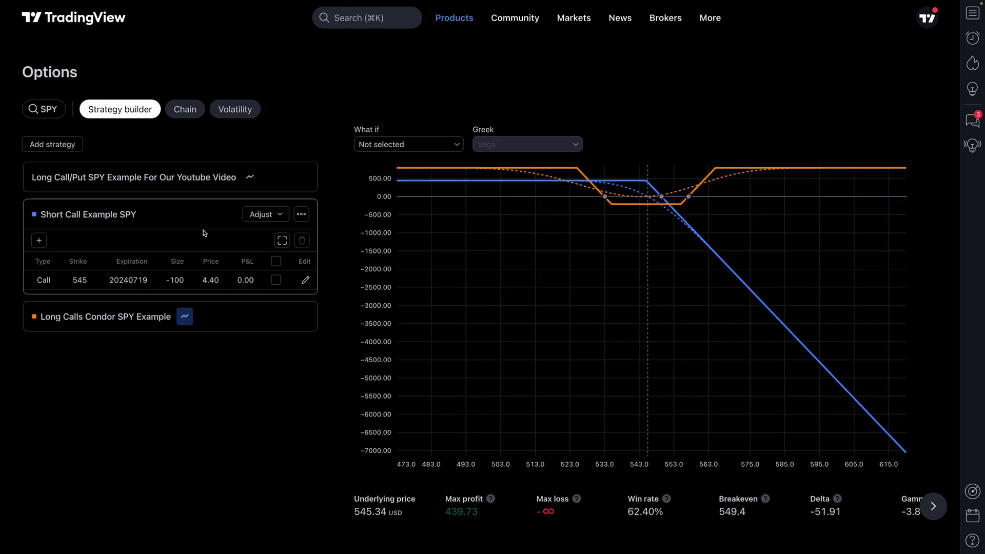
click(251, 178)
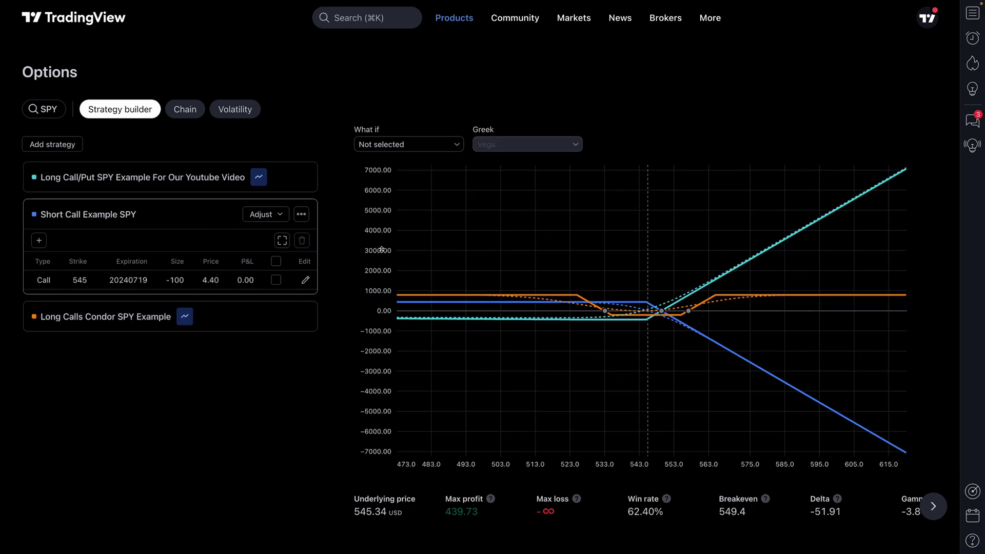
mouse_move(660, 276)
Toggle the condor and Long Call/Put overlays off, on, then off, leaving Short Call charted alone.
click(259, 178)
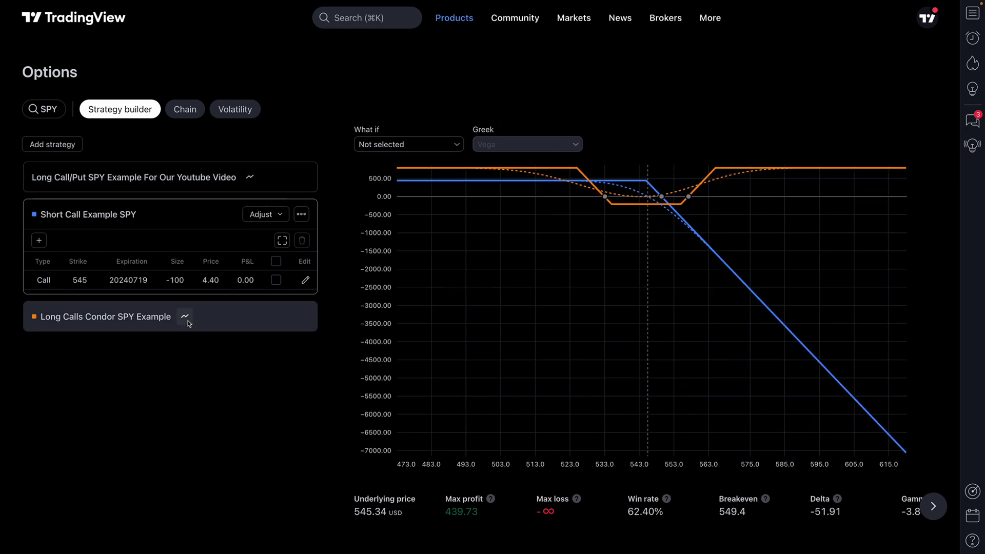
click(185, 316)
click(176, 318)
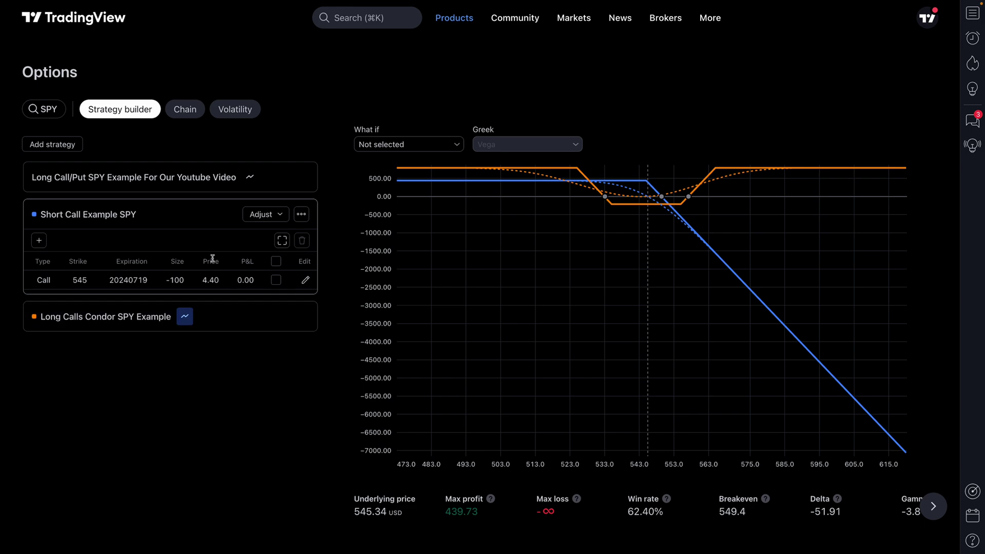
click(252, 180)
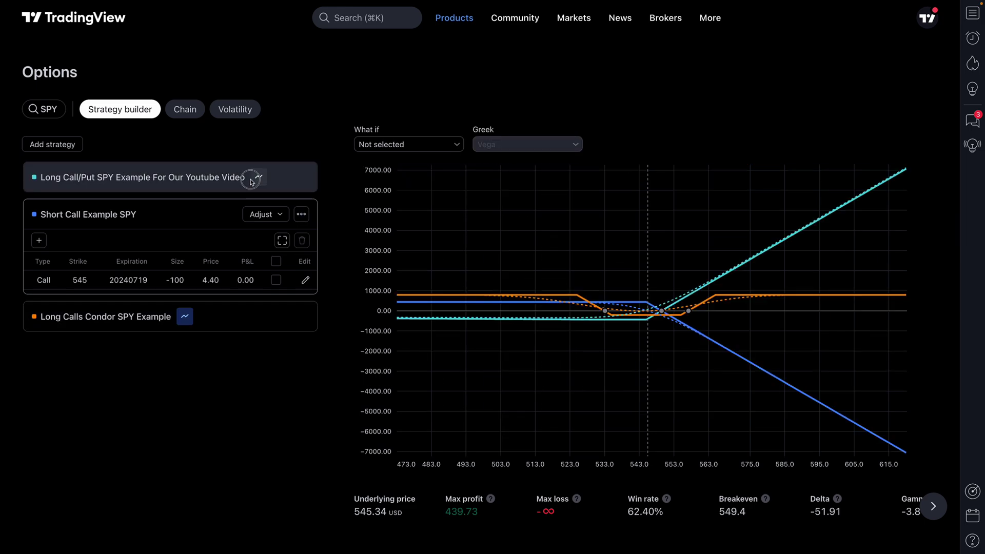
click(257, 177)
click(184, 317)
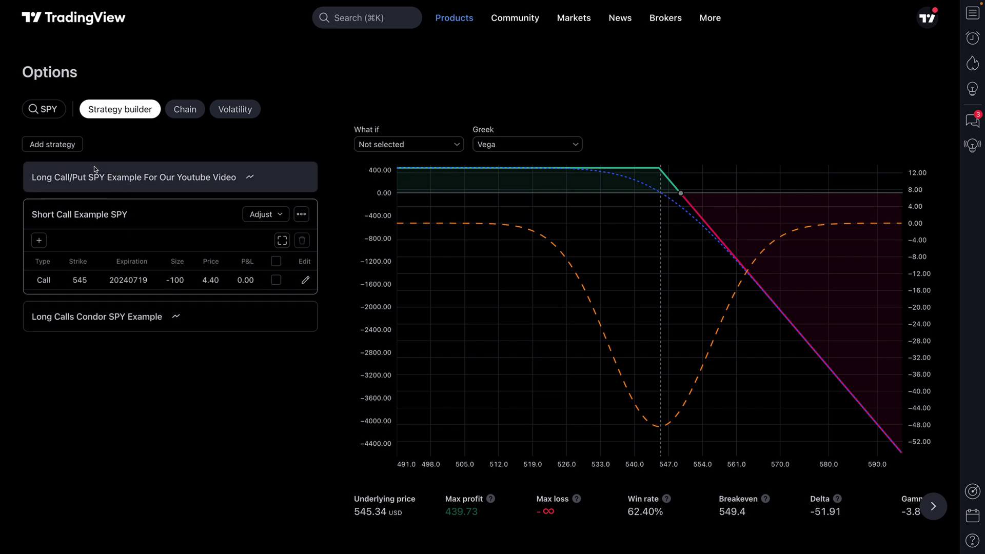
click(51, 112)
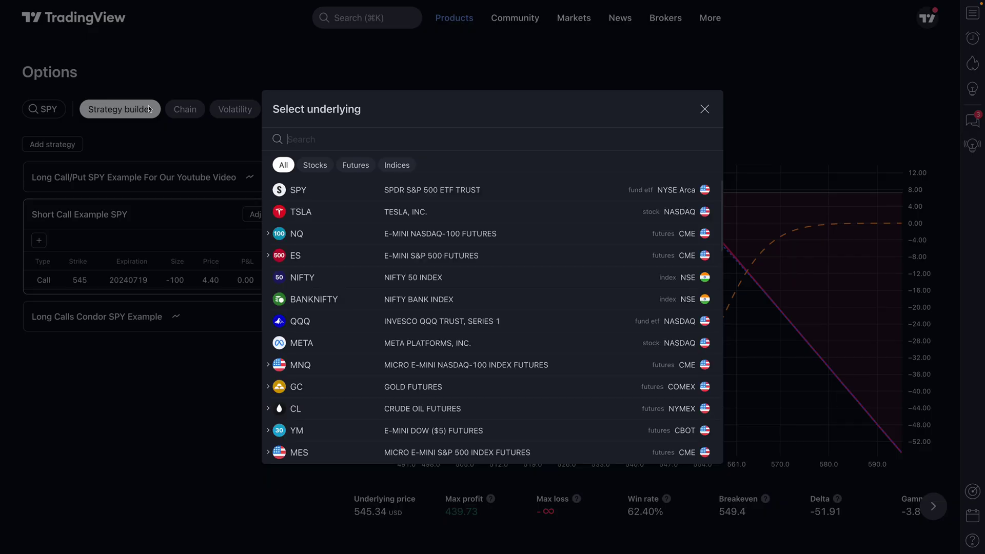
Switch the strategy builder's underlying from SPY to META.
click(327, 344)
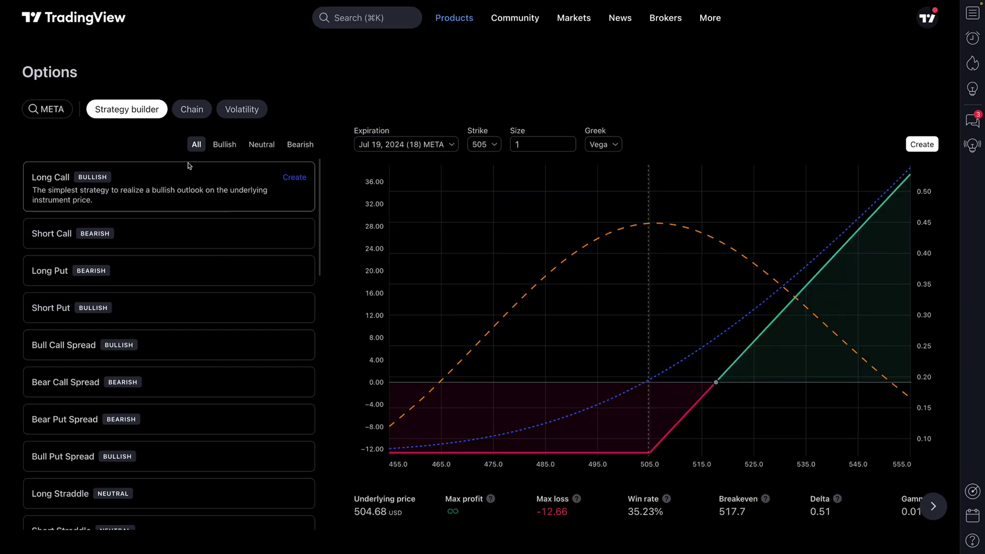
click(294, 177)
click(610, 226)
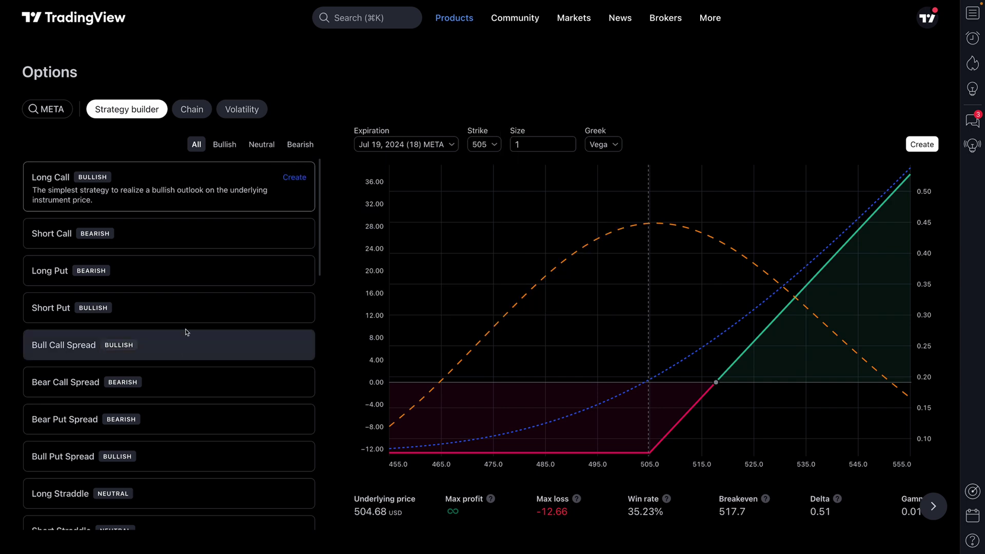
Create a Neutral Long Iron Butterfly and save it as 'Long Iron Butterfly Meta Example'.
click(273, 147)
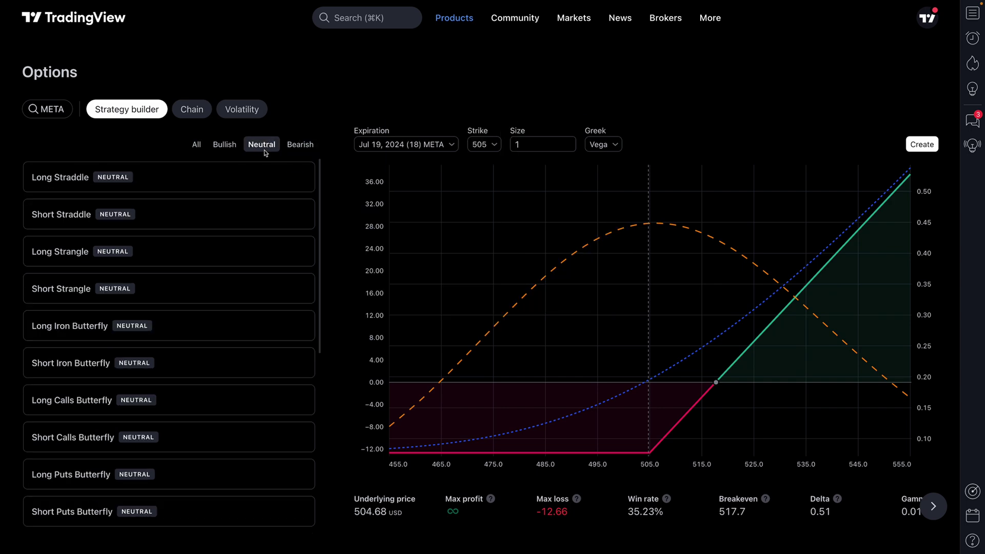
scroll(184, 372, down, 4)
scroll(187, 366, up, 2)
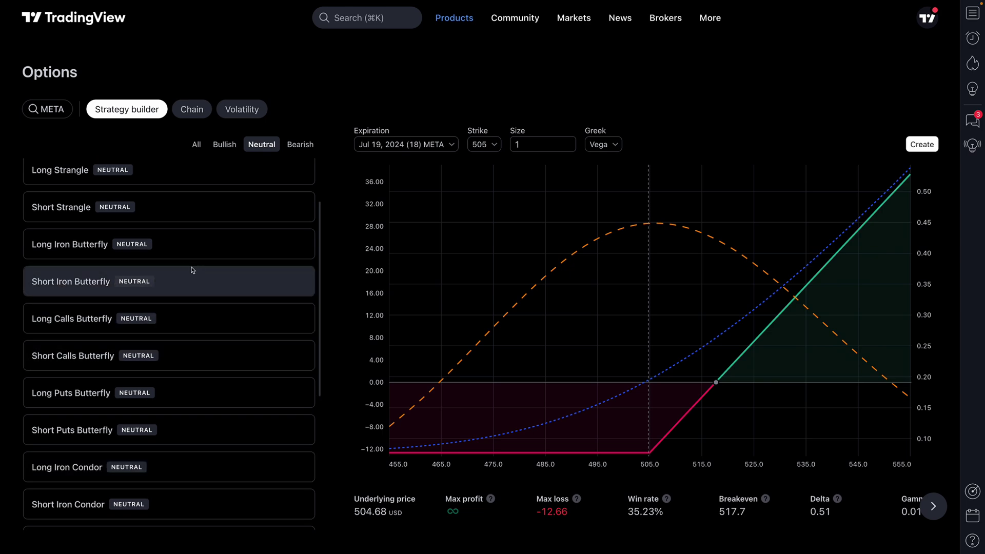
click(197, 247)
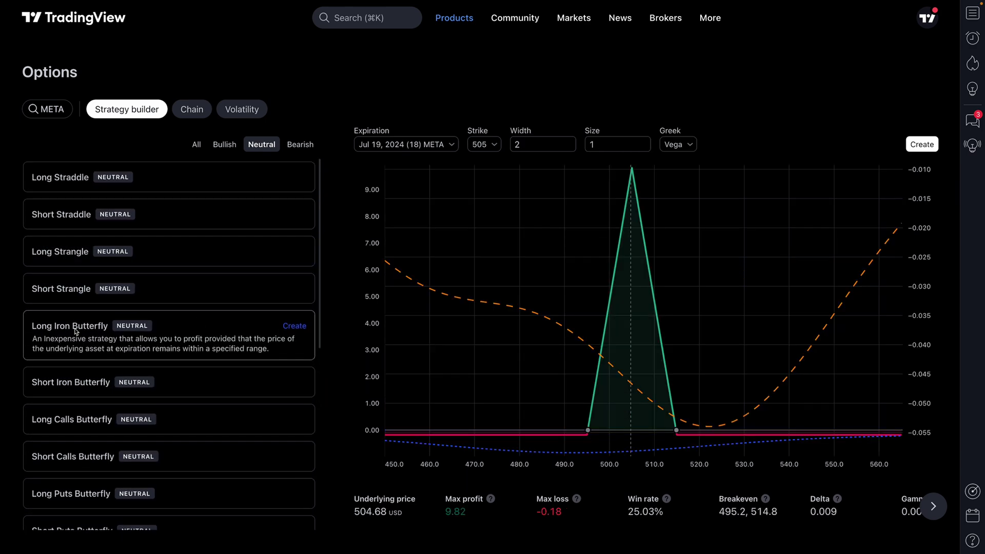
click(294, 327)
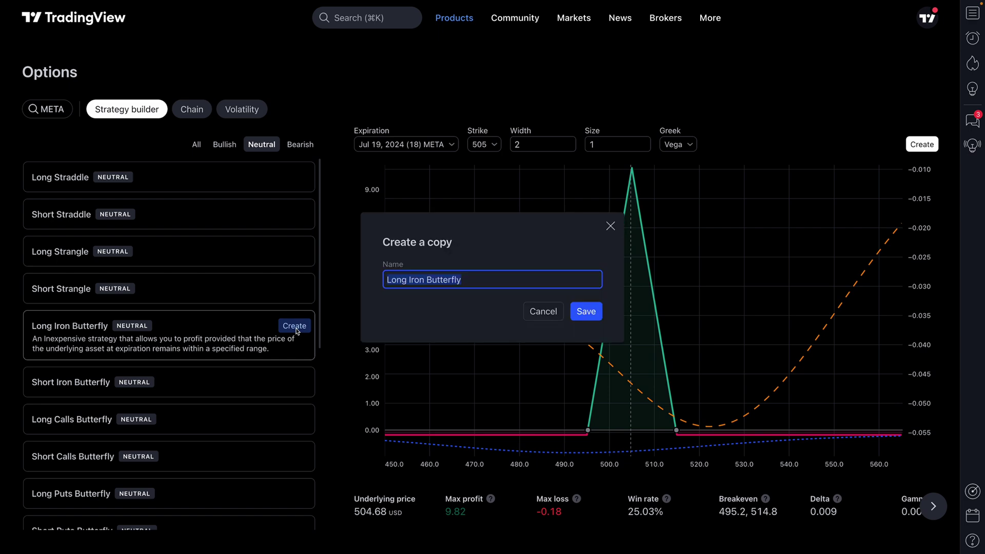
click(514, 275)
text(Met)
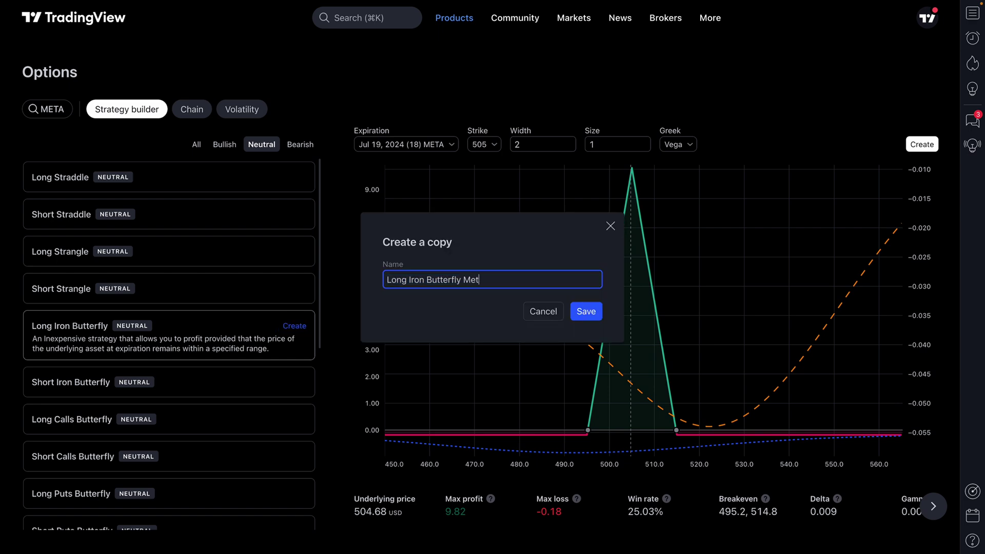
text(a Example)
key(Return)
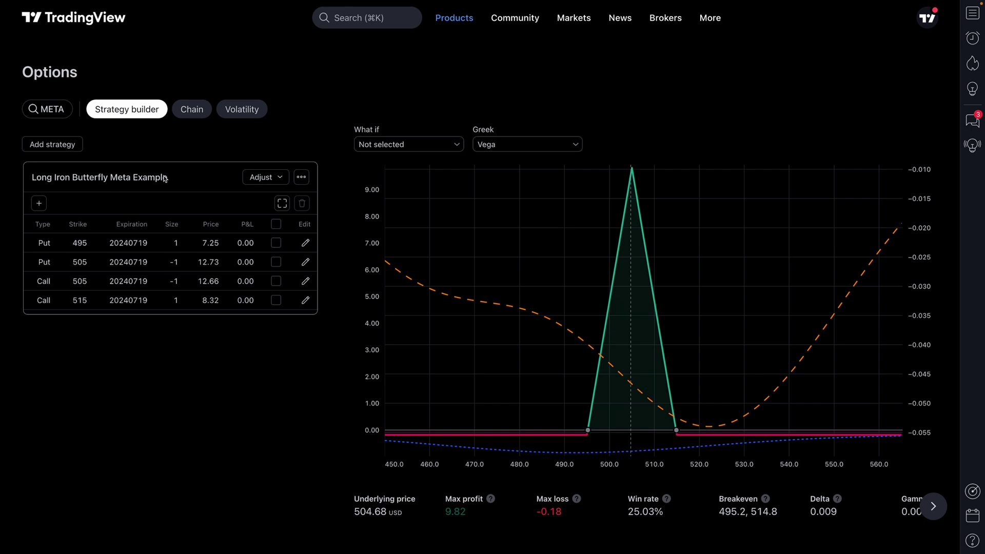
On TSLA, save a 205/210 Bull Put Spread as 'Bull Put Spread TSLA Example'.
click(52, 116)
click(301, 215)
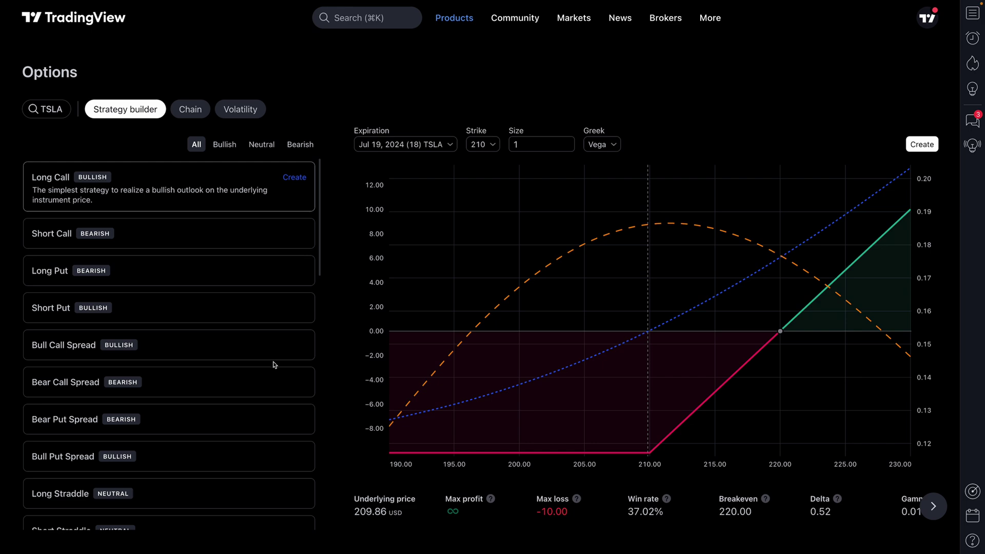
scroll(222, 380, down, 3)
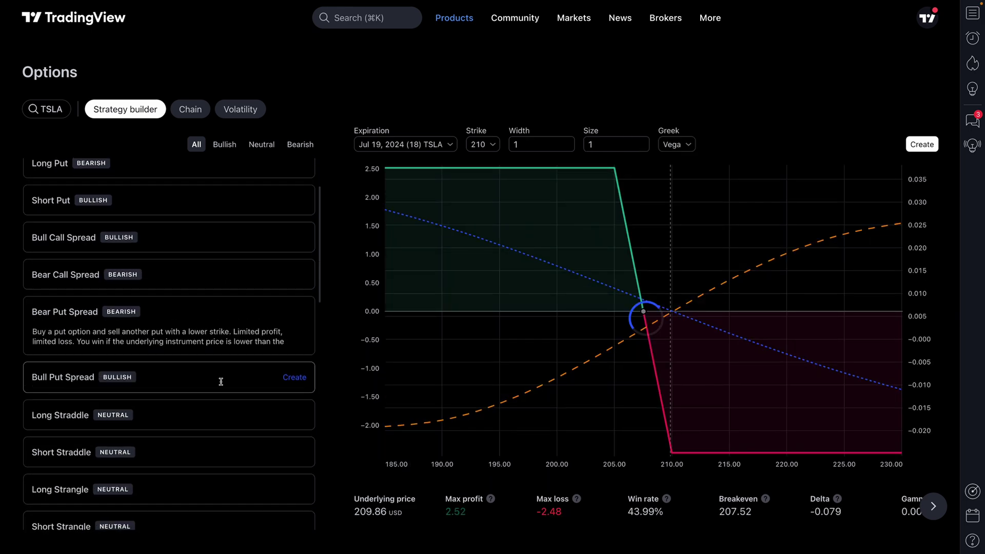
scroll(221, 382, down, 1)
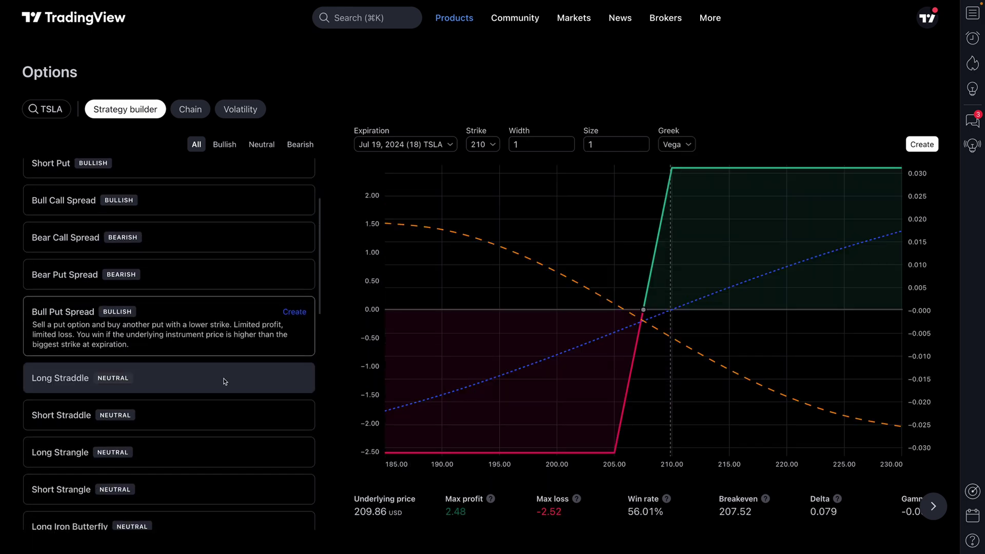
click(294, 311)
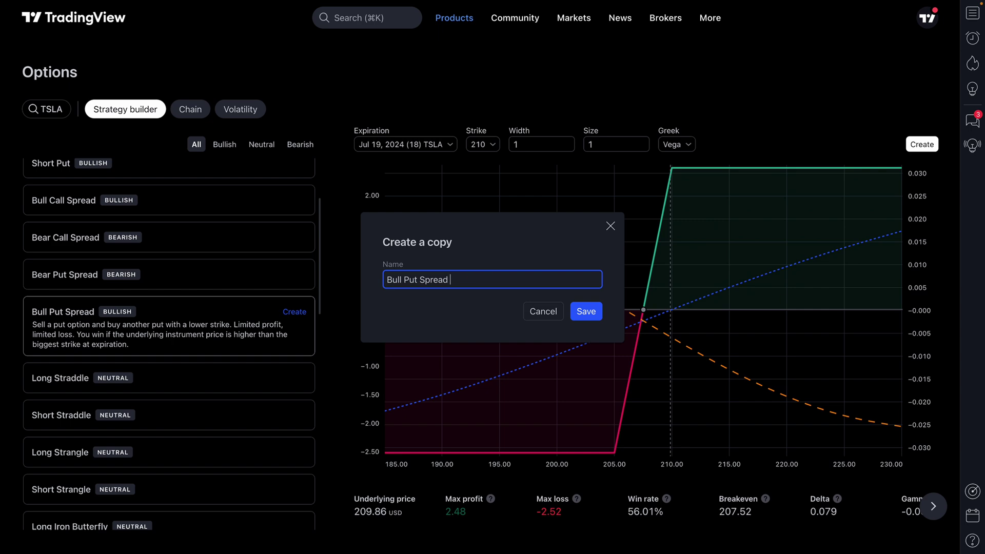
text(TSLA Example)
click(584, 310)
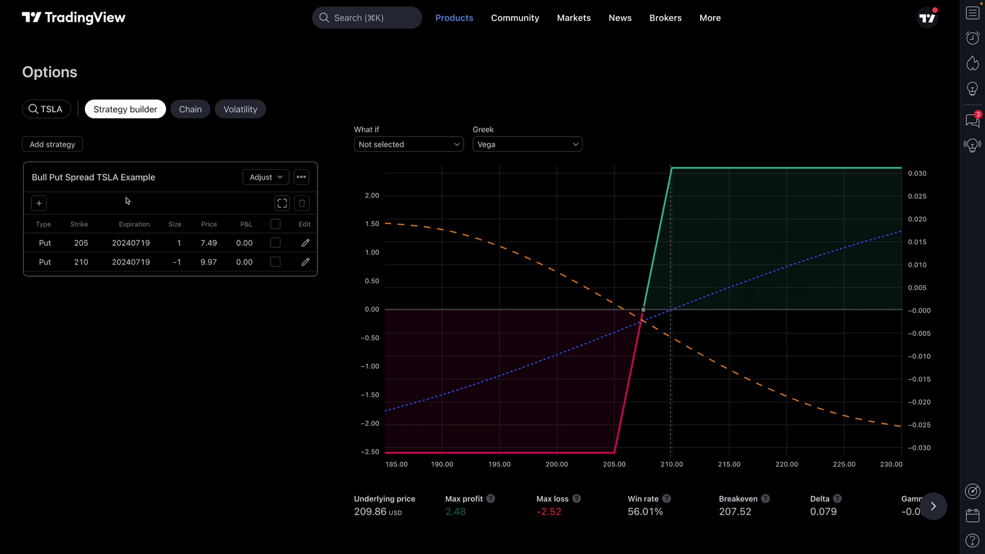
click(46, 109)
Return to SPY and expand the Long Call/Put, Short Call and Long Calls Condor strategies.
click(338, 193)
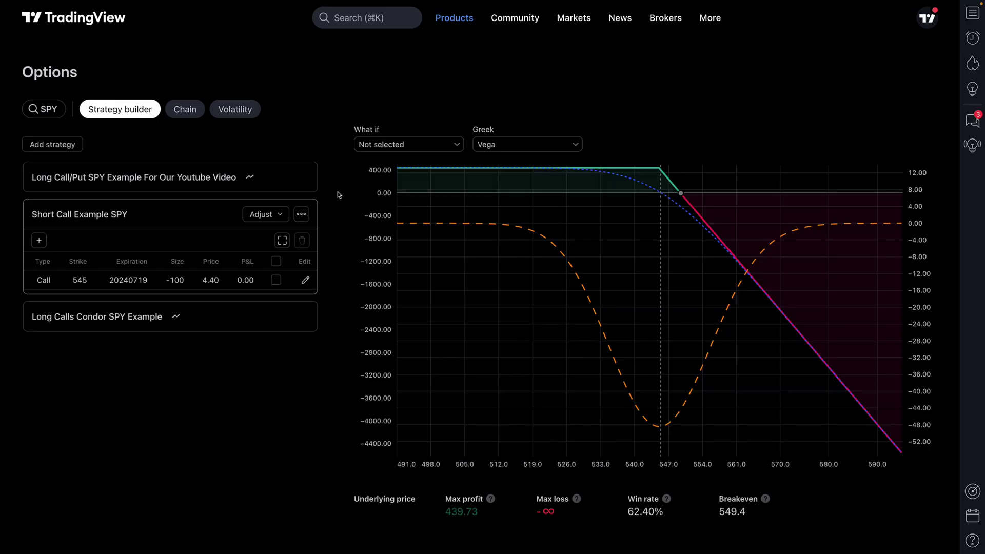
click(148, 177)
click(150, 297)
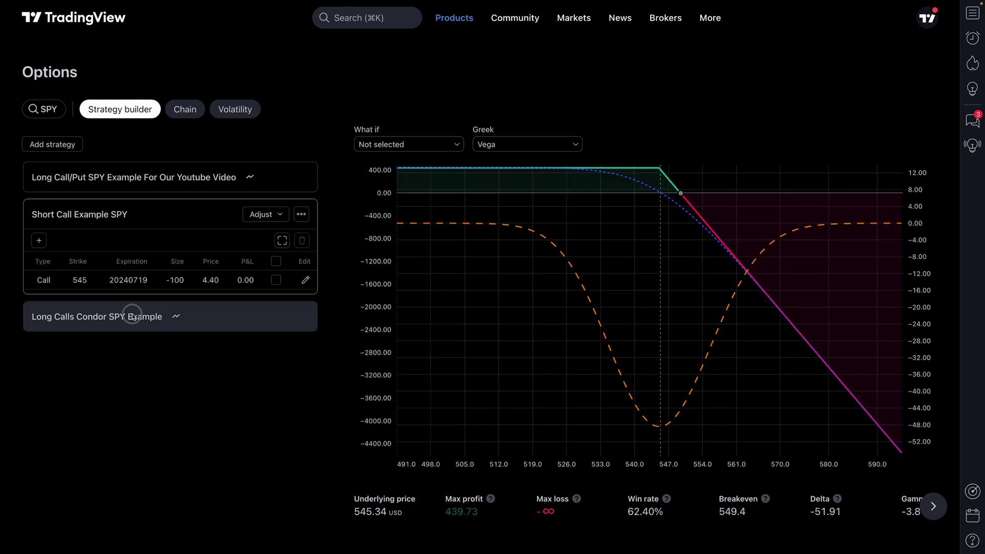
click(147, 314)
View the saved META and TSLA strategies, then switch the underlying back to SPY.
click(46, 109)
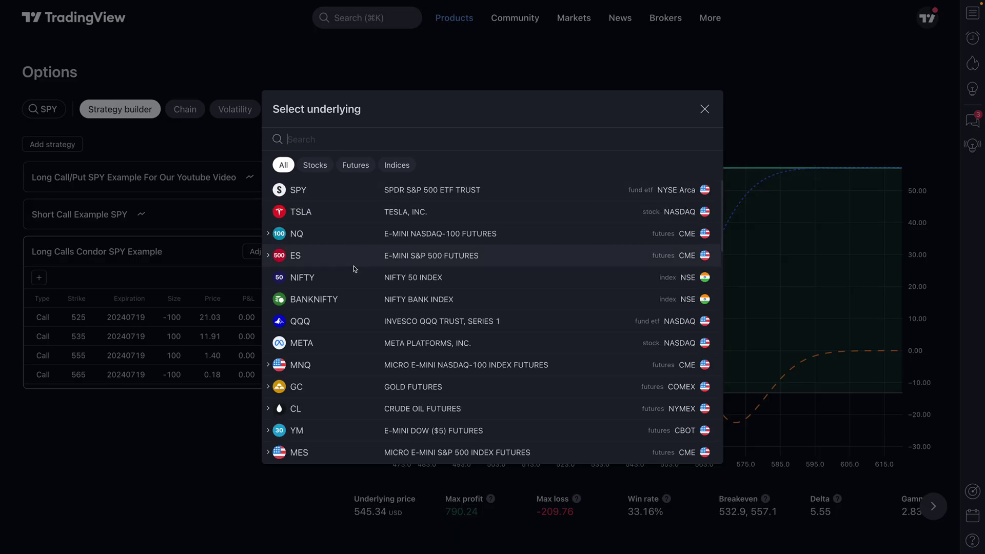
click(362, 343)
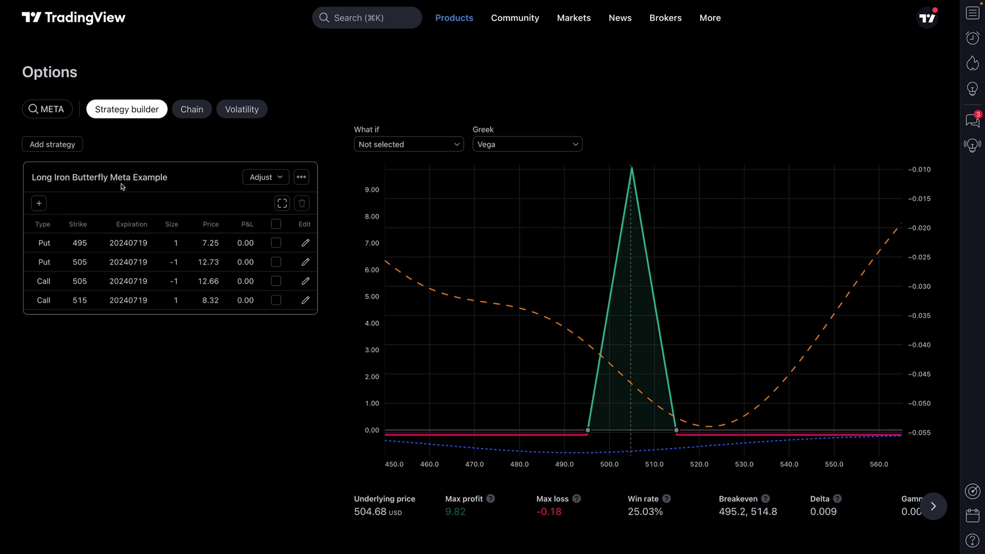
click(46, 109)
click(395, 211)
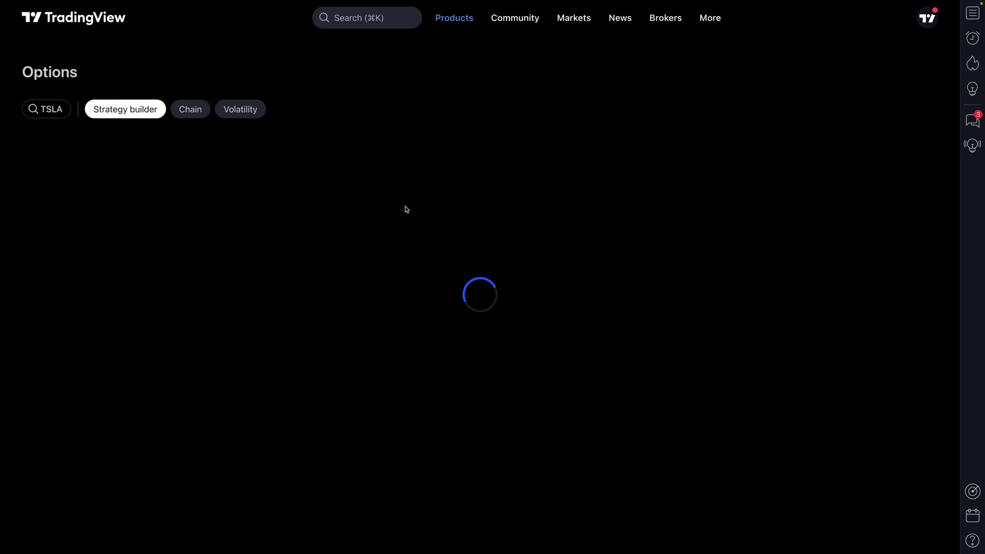
click(57, 114)
click(300, 190)
Expand the SPY saved strategies again, ending on Long Calls Condor SPY Example.
click(154, 186)
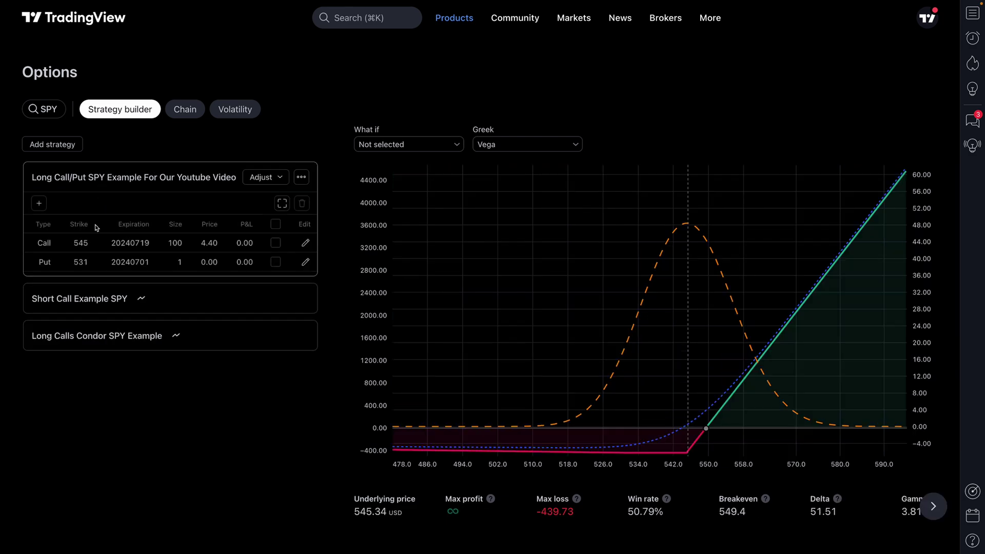
click(81, 298)
click(82, 302)
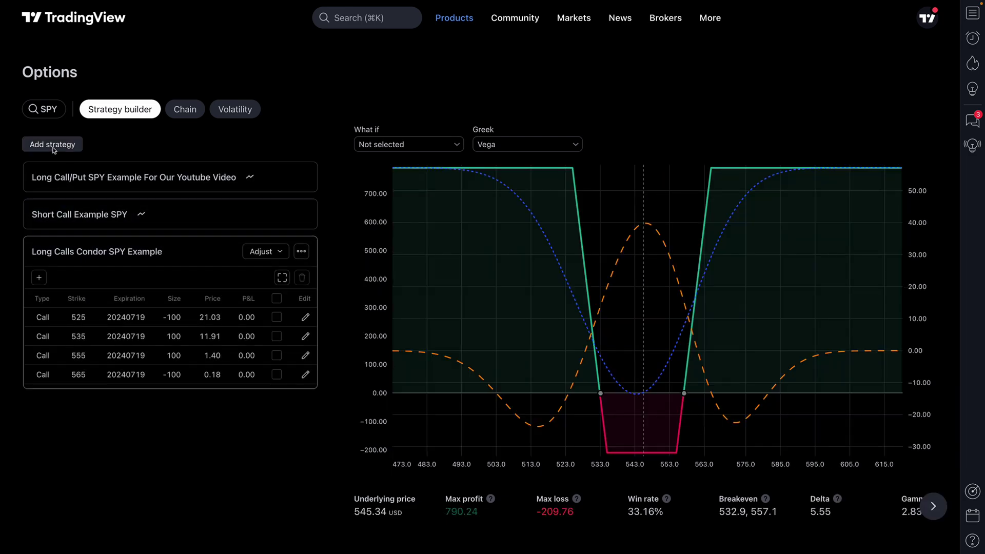
click(53, 145)
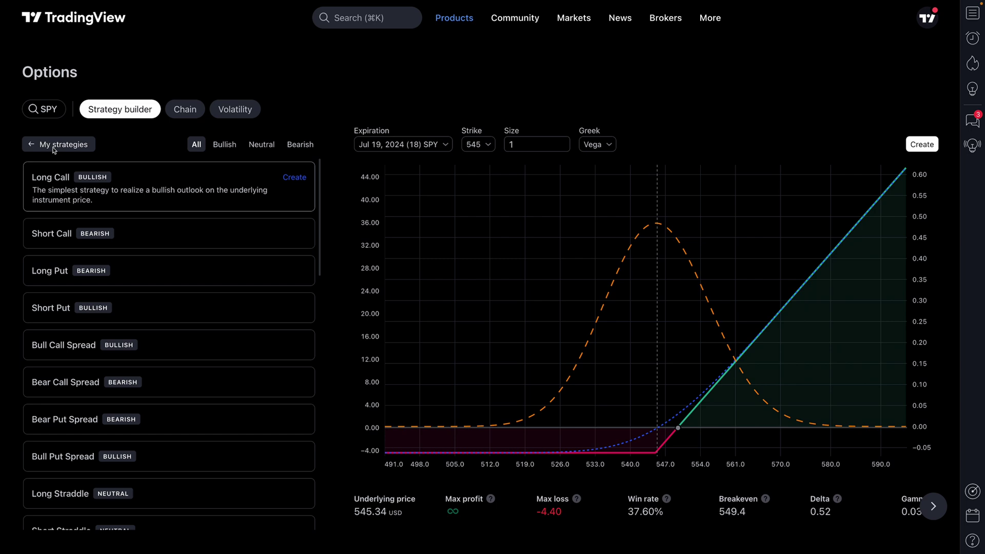
Preview the Short Call, Long Put, Short Put and Bull Call Spread templates, then filter to Bullish.
click(90, 234)
click(107, 273)
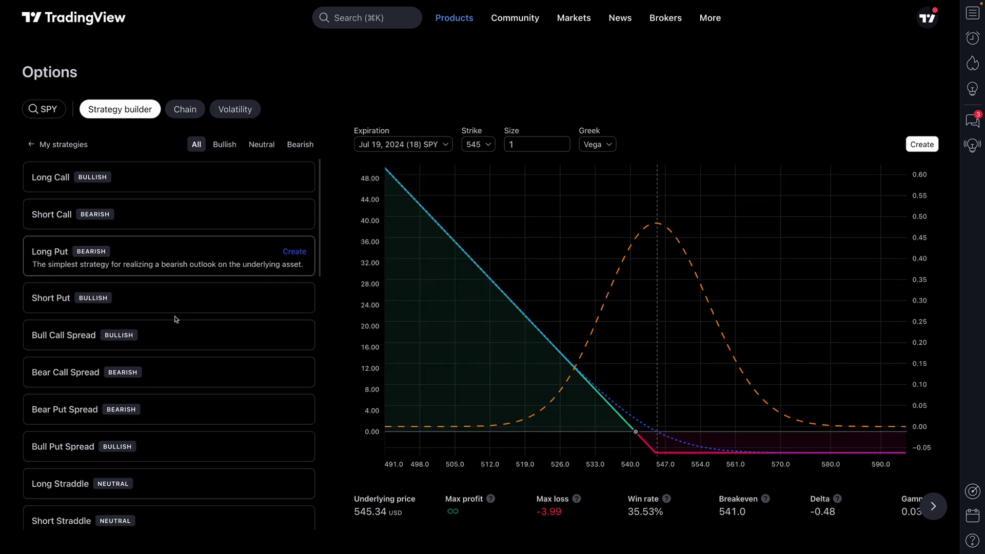
click(175, 310)
click(173, 365)
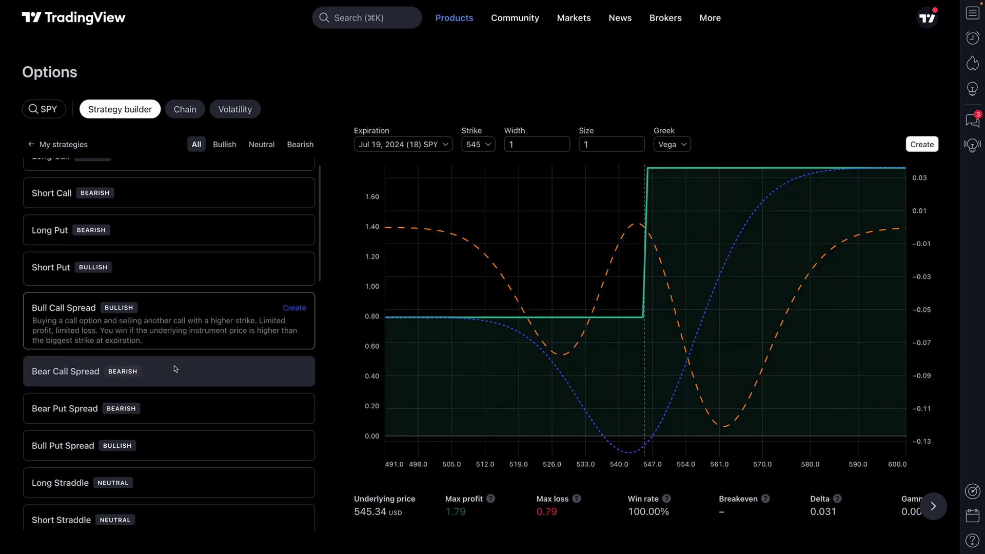
click(227, 145)
click(154, 435)
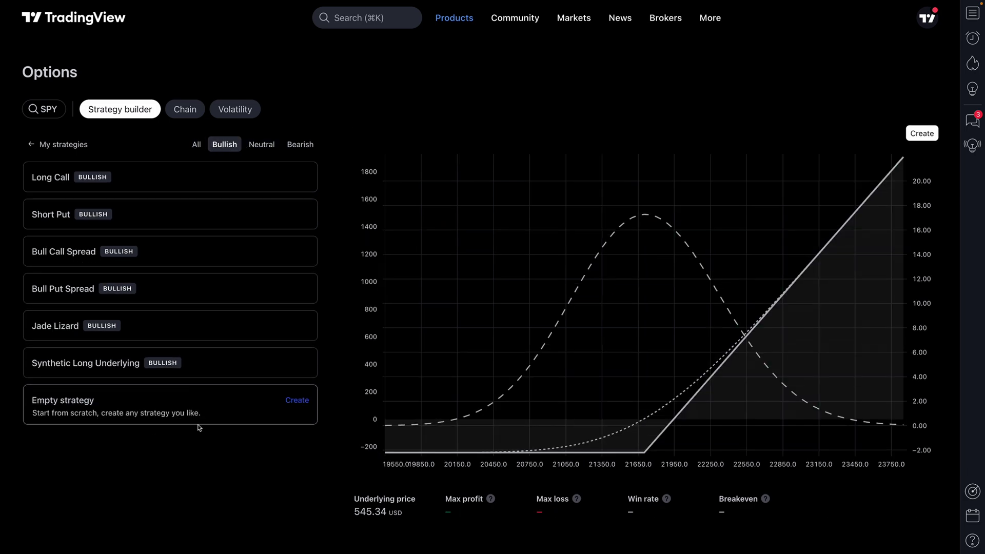
Create an empty strategy named 'Blank Strategy Builder Test Example' and save it.
click(297, 400)
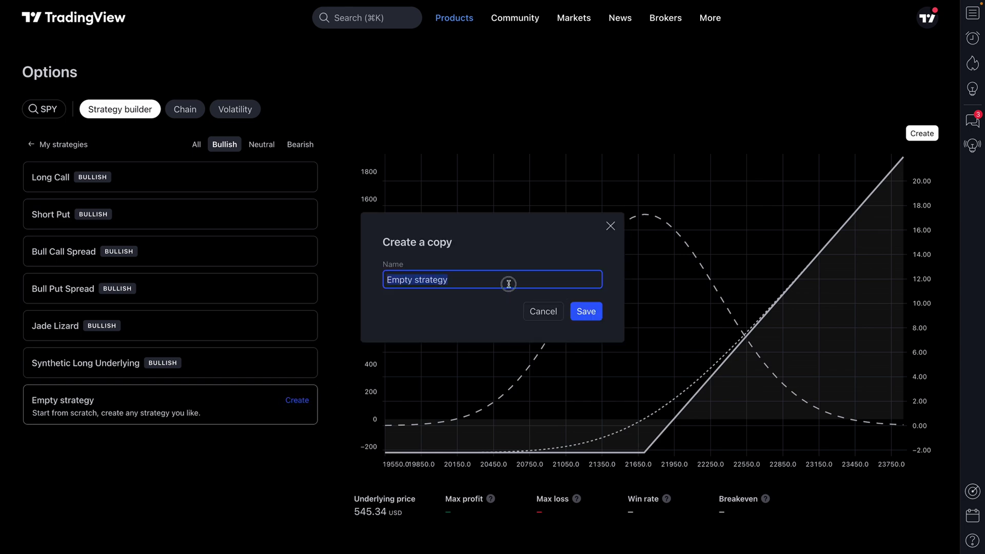
key(BackSpace)
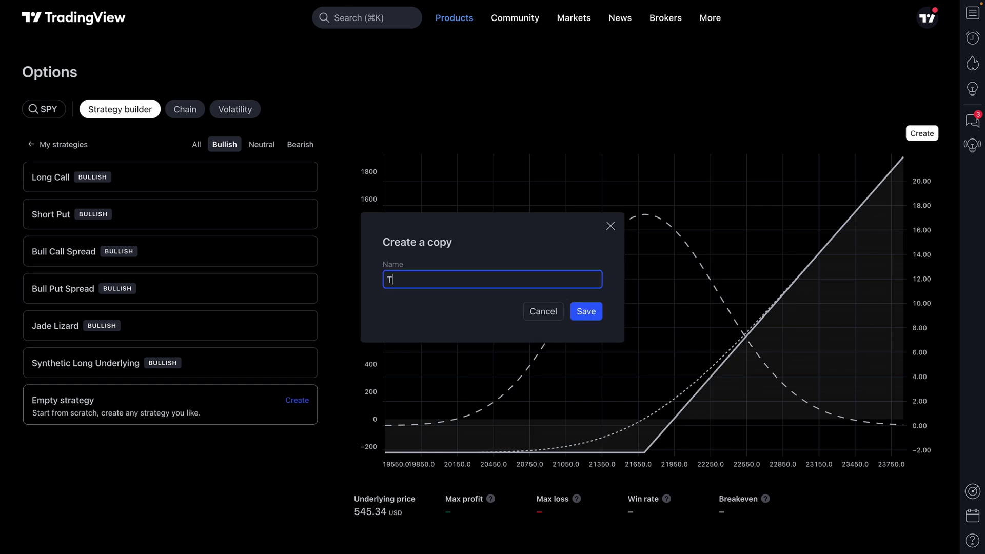
text(Blank Strategy Builder Test Exam)
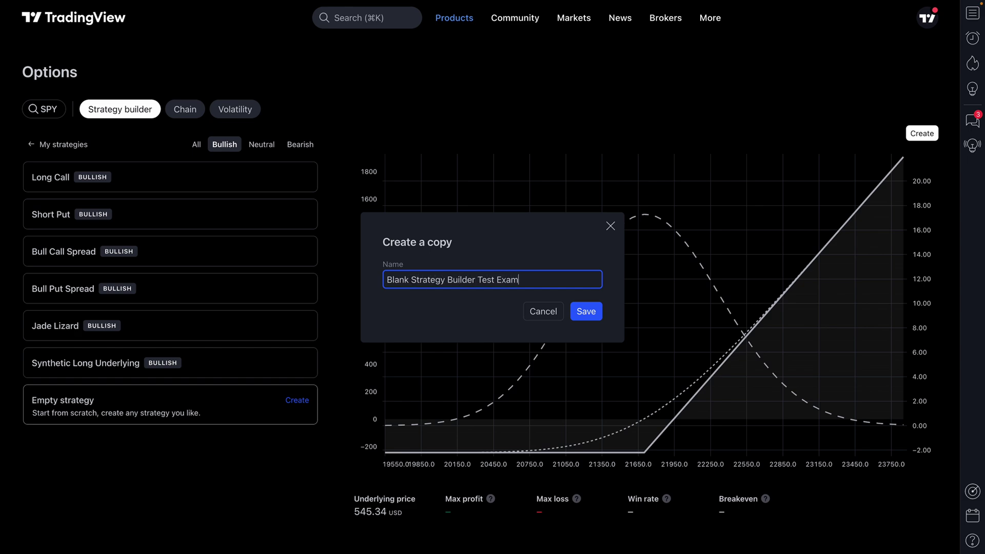
text(ple)
click(597, 311)
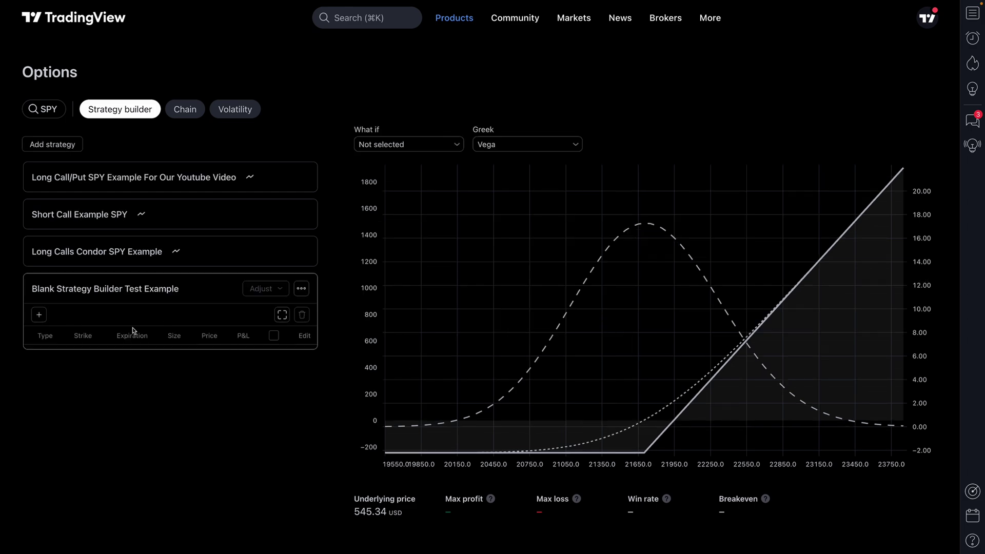
Dismiss the add-position list and expand the Short Call and Long Call/Put SPY strategies.
click(39, 314)
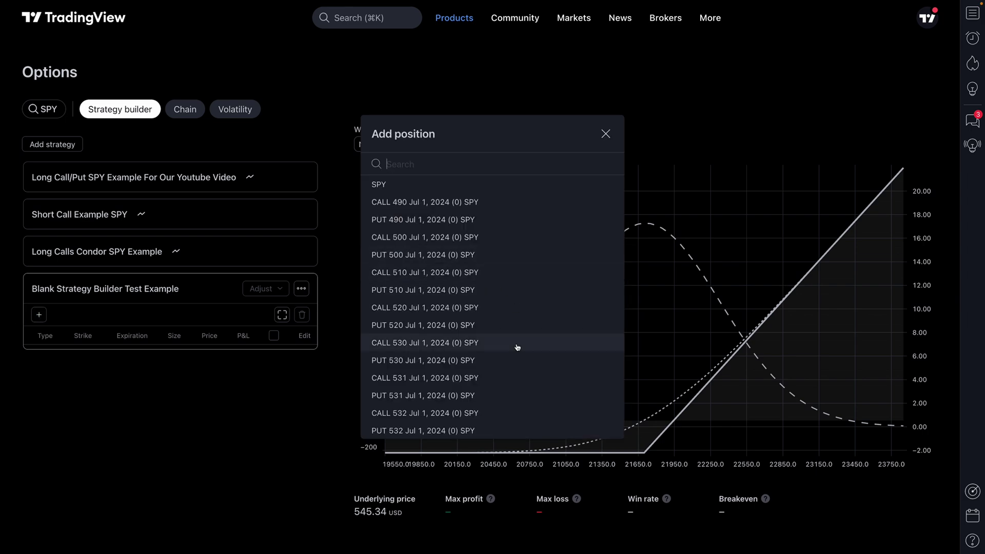
click(606, 134)
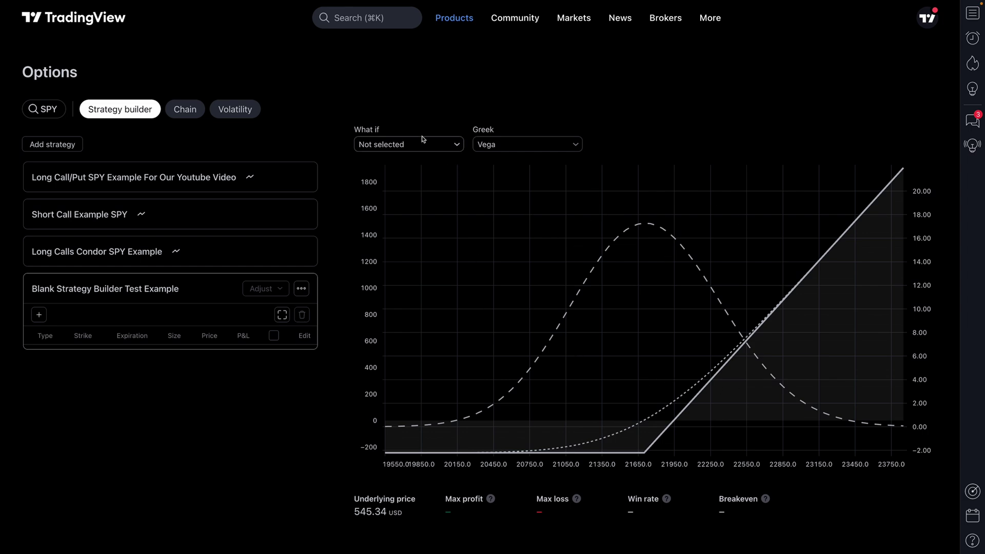
click(154, 223)
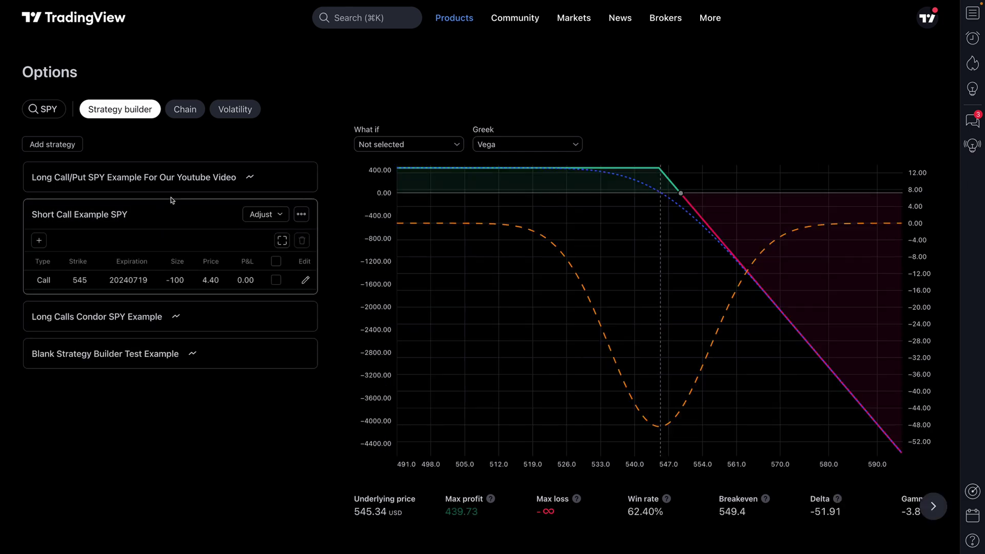
click(171, 179)
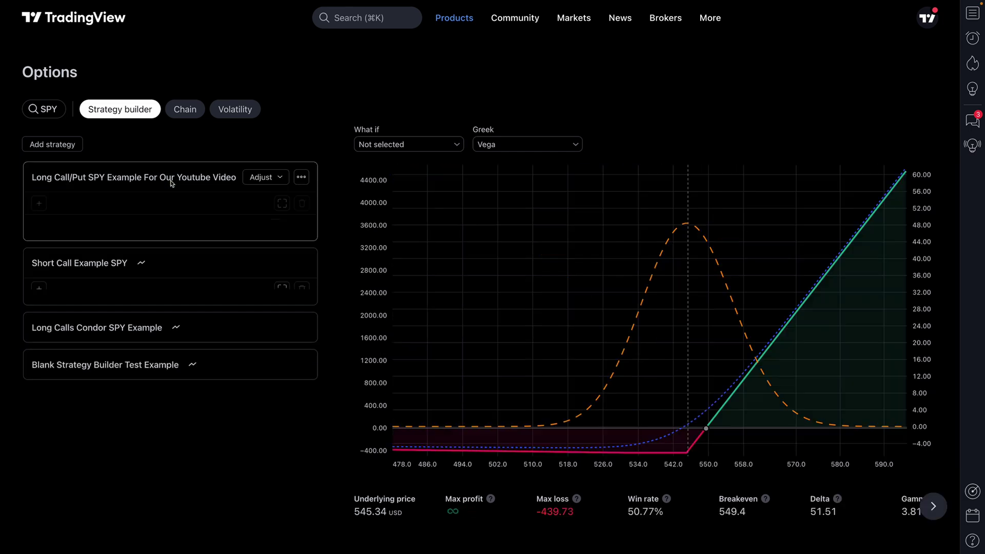
click(106, 21)
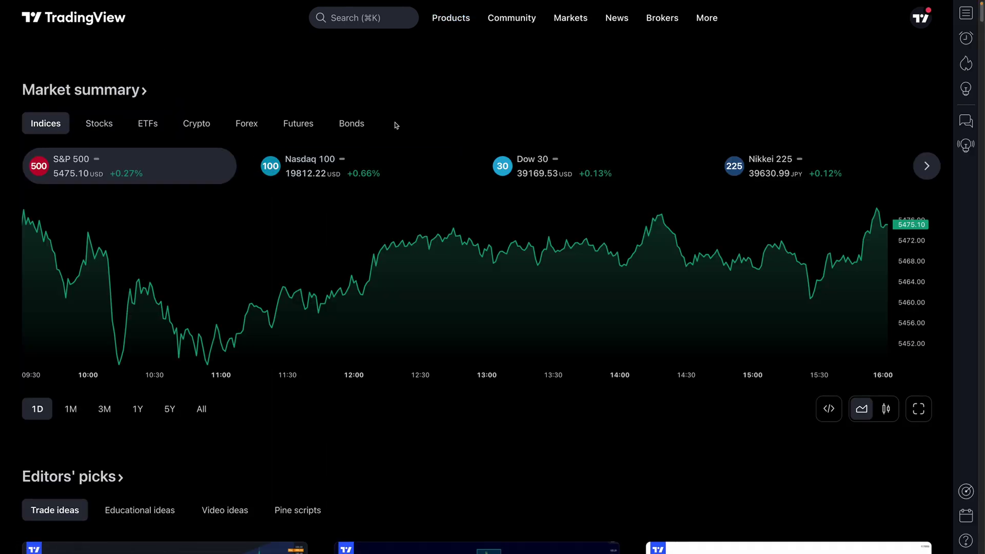
Open SPY's overview from the header search and scroll its Options tab to the options table.
mouse_move(451, 25)
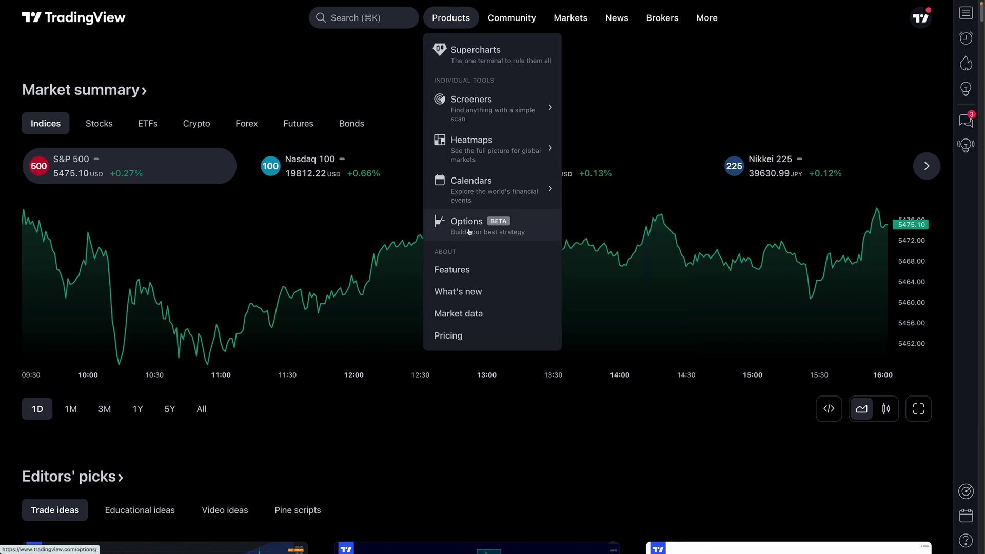
click(369, 18)
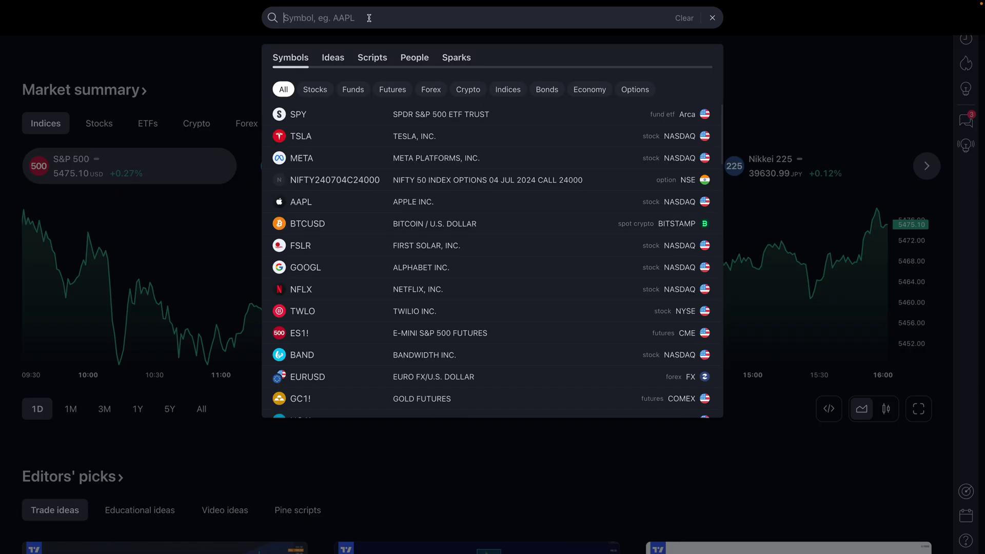
click(664, 116)
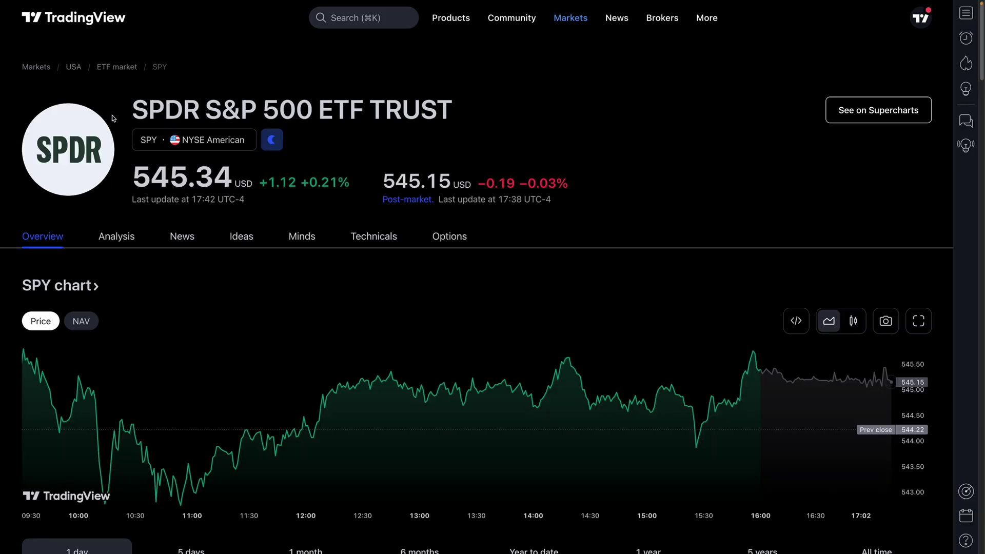
click(460, 245)
scroll(345, 321, down, 7)
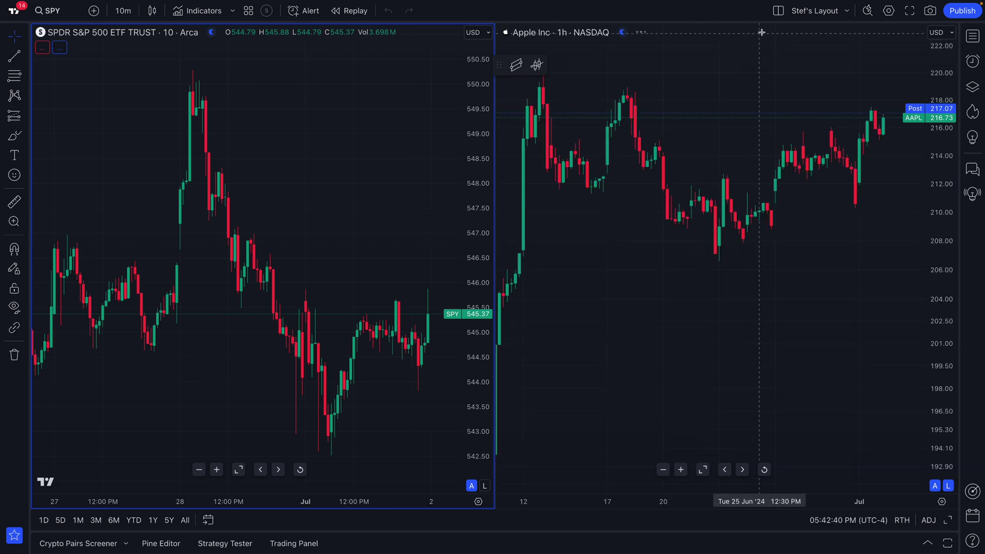
Use a single-chart layout and select the BANKNIFTY 03 JUL 2024 CALL 53000 options contract.
click(778, 10)
click(793, 37)
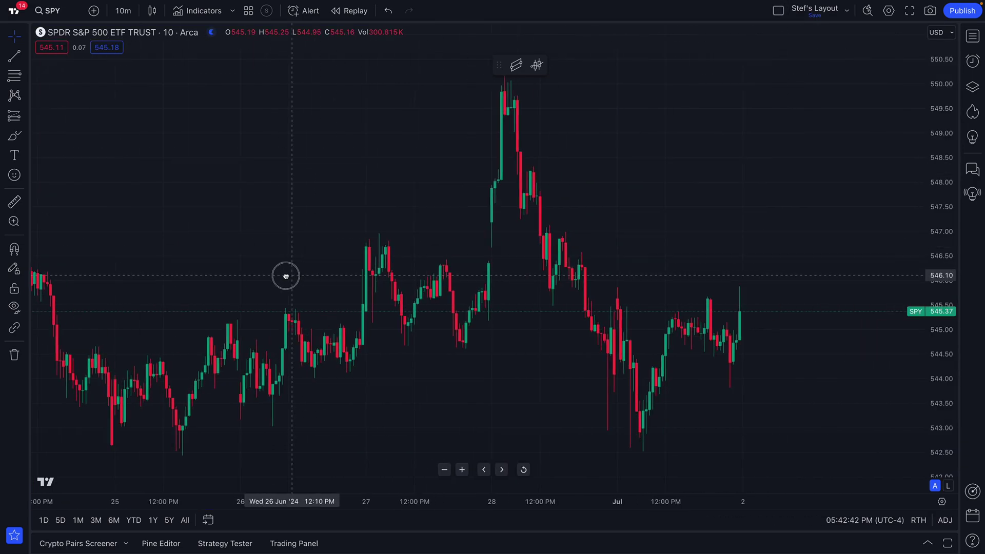
click(52, 10)
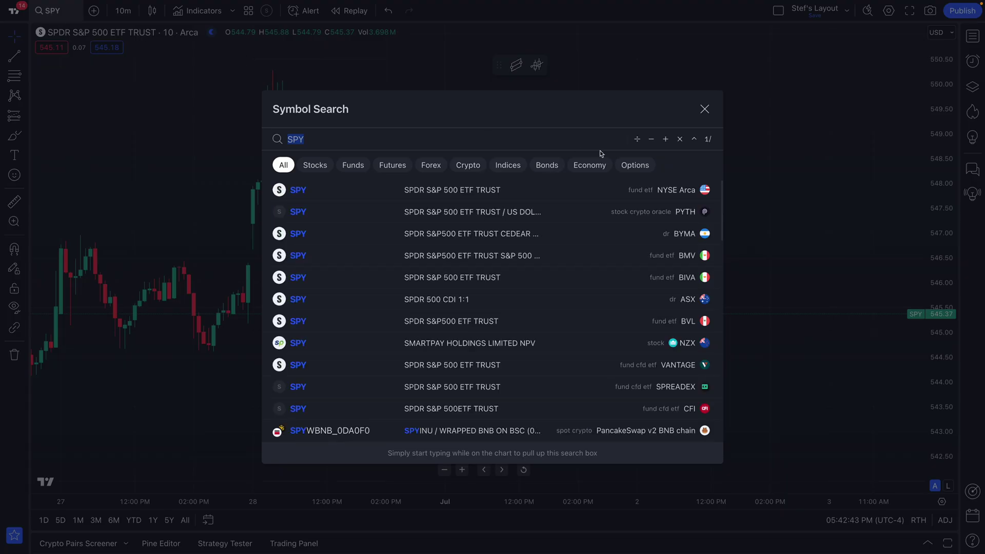
click(645, 169)
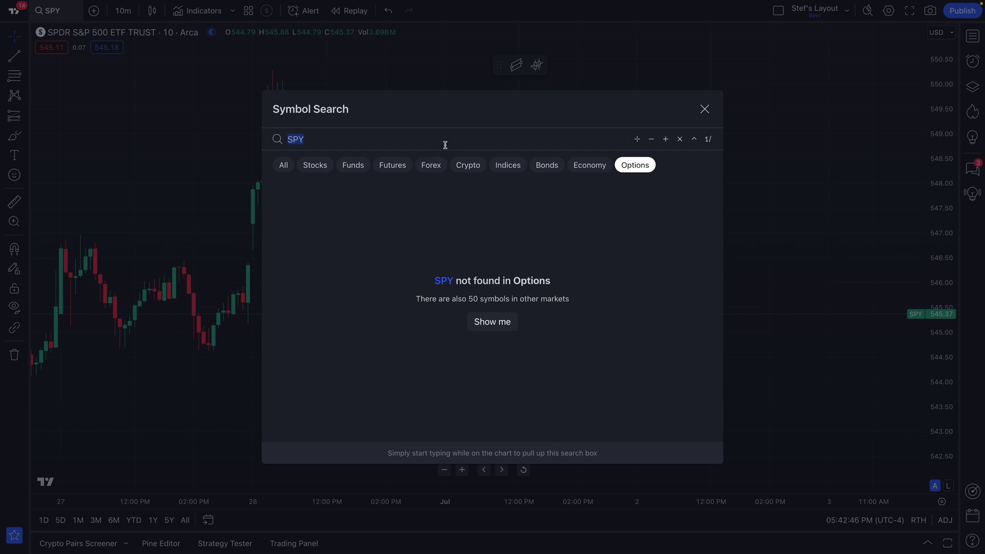
key(BackSpace)
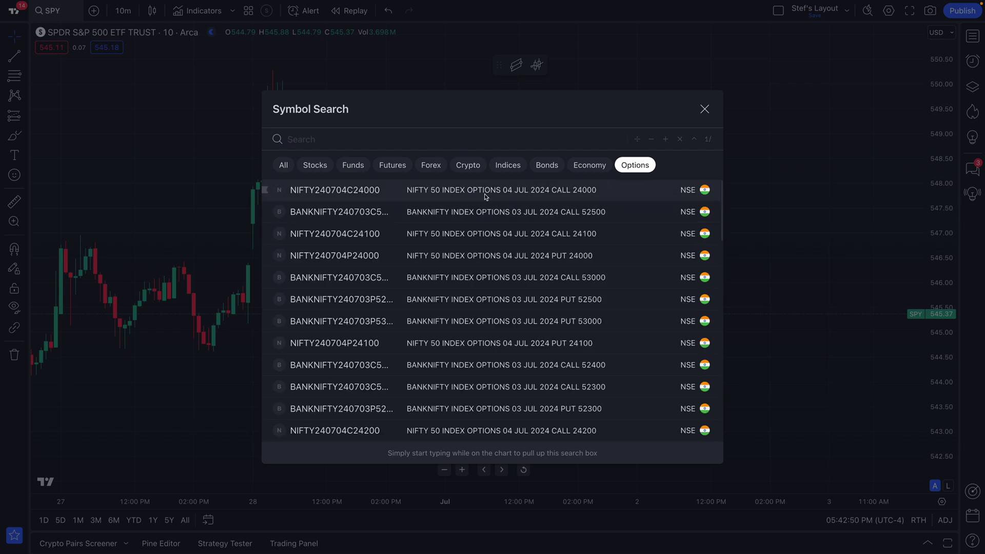
click(482, 289)
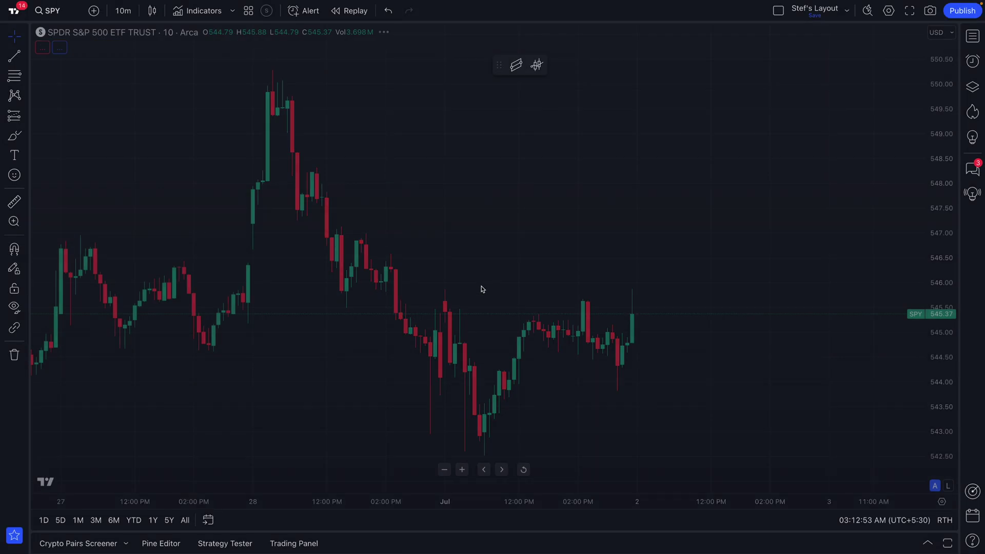
Zoom out, pan, and zoom back in to frame the late-June to early-July BANKNIFTY call bars.
scroll(481, 285, down, 8)
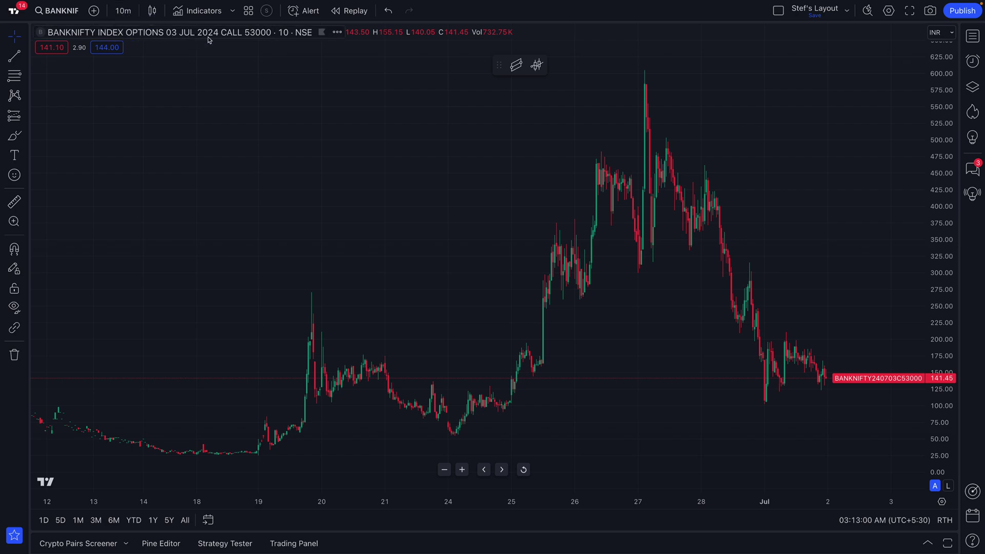
drag(316, 224, 259, 230)
scroll(260, 231, up, 3)
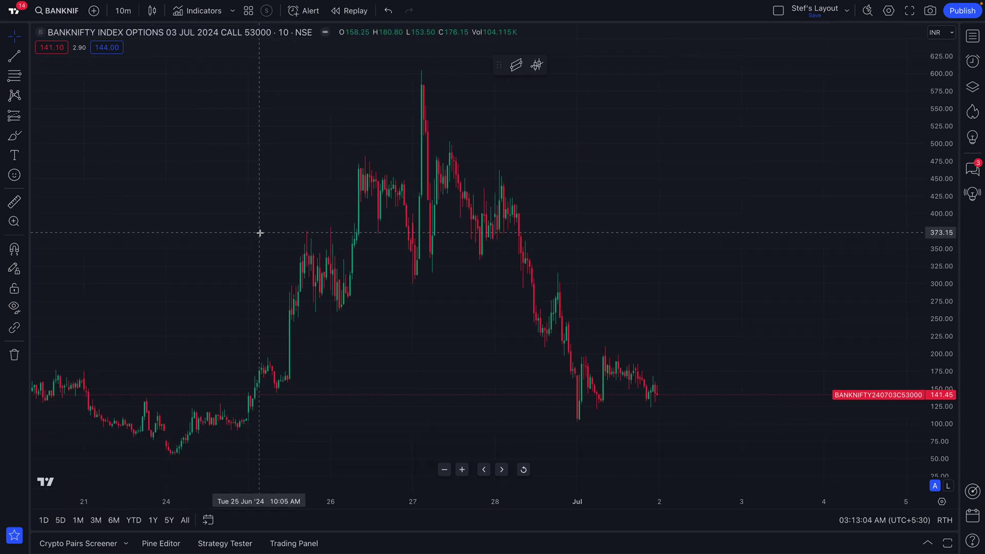